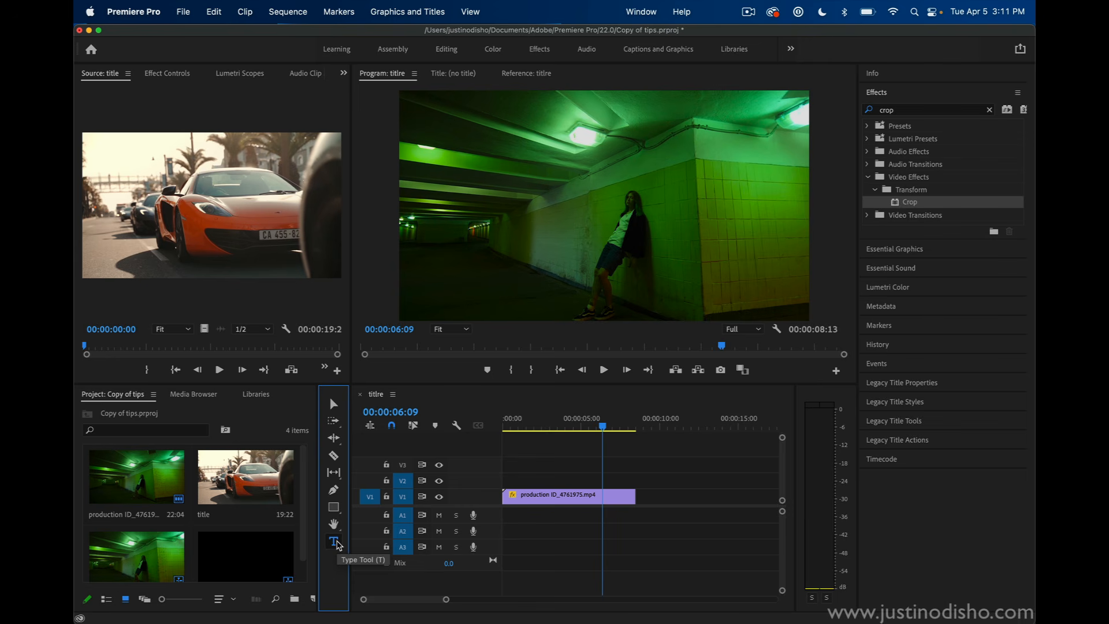
Start a new text layer over the tunnel footage at 00:00:06:09 with the Type tool.
{"action": "left_click", "coordinate": [334, 541]}
{"action": "left_click", "coordinate": [391, 77]}
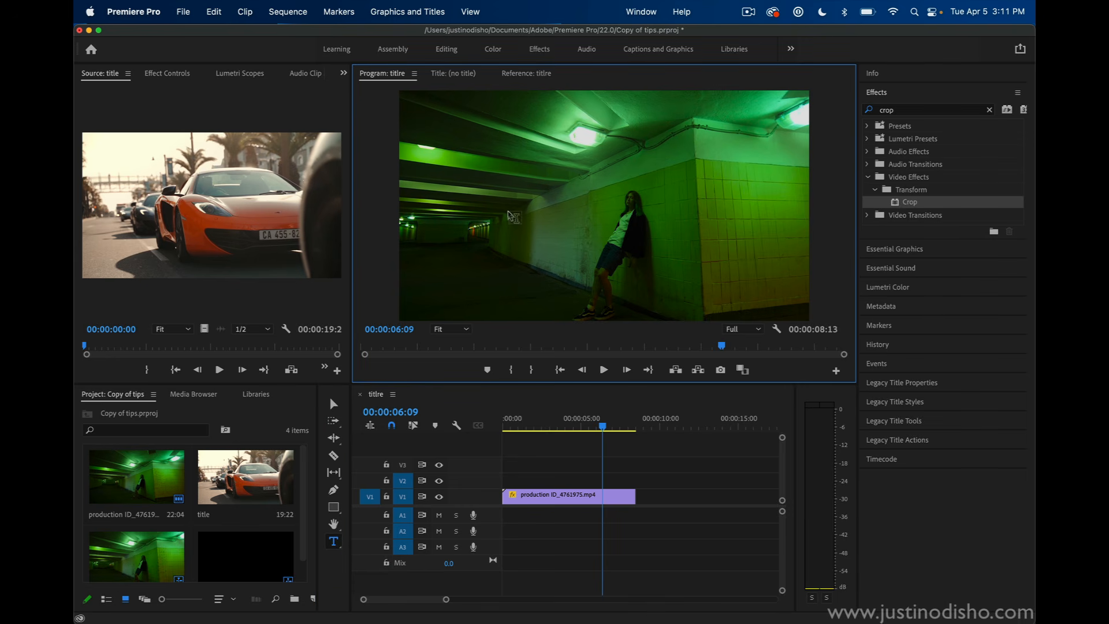
{"action": "left_click", "coordinate": [511, 209]}
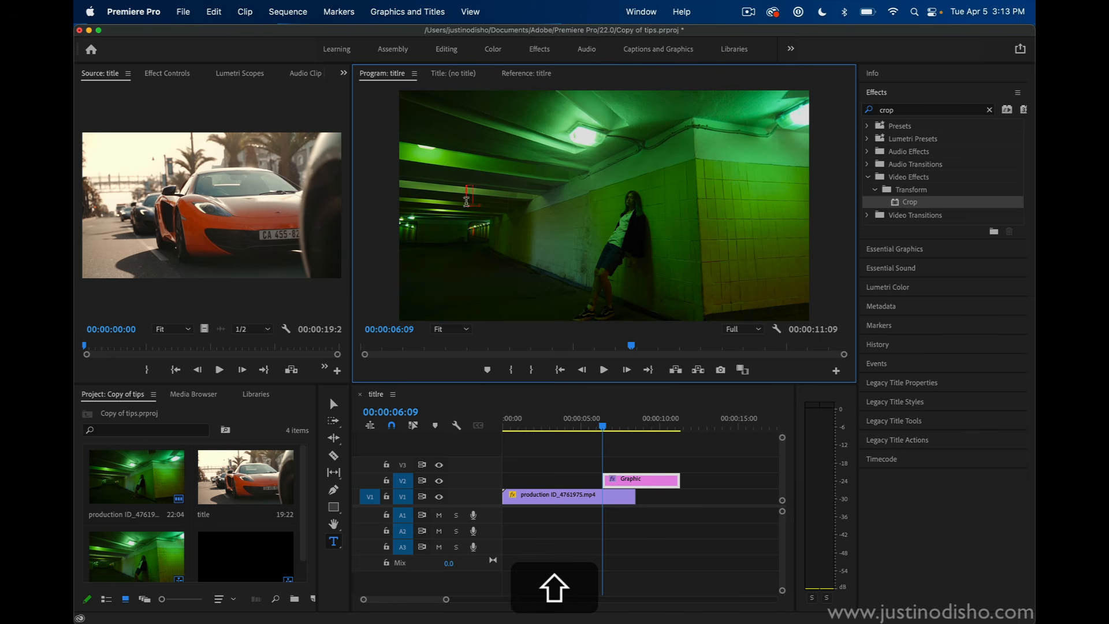
{"action": "type", "text": "NT"}
{"action": "key", "text": "BackSpace"}
{"action": "type", "text": "TRO"}
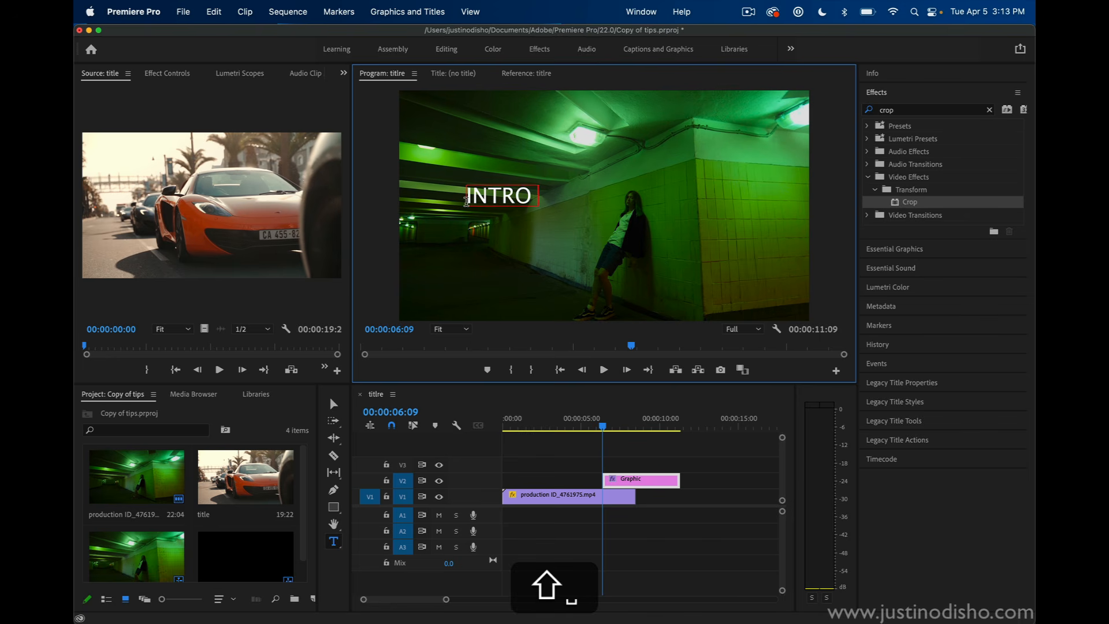
{"action": "key", "text": "BackSpace"}
{"action": "key", "text": "BackSpace"}
{"action": "key", "text": "BackSpace"}
{"action": "key", "text": "BackSpace"}
{"action": "key", "text": "BackSpace"}
{"action": "key", "text": "BackSpace"}
Enter MUSIC VIDEO TITLE as the text and move its clip on V2 earlier so it lies fully over the footage.
{"action": "type", "text": "MUSIC VIDEO TITLE"}
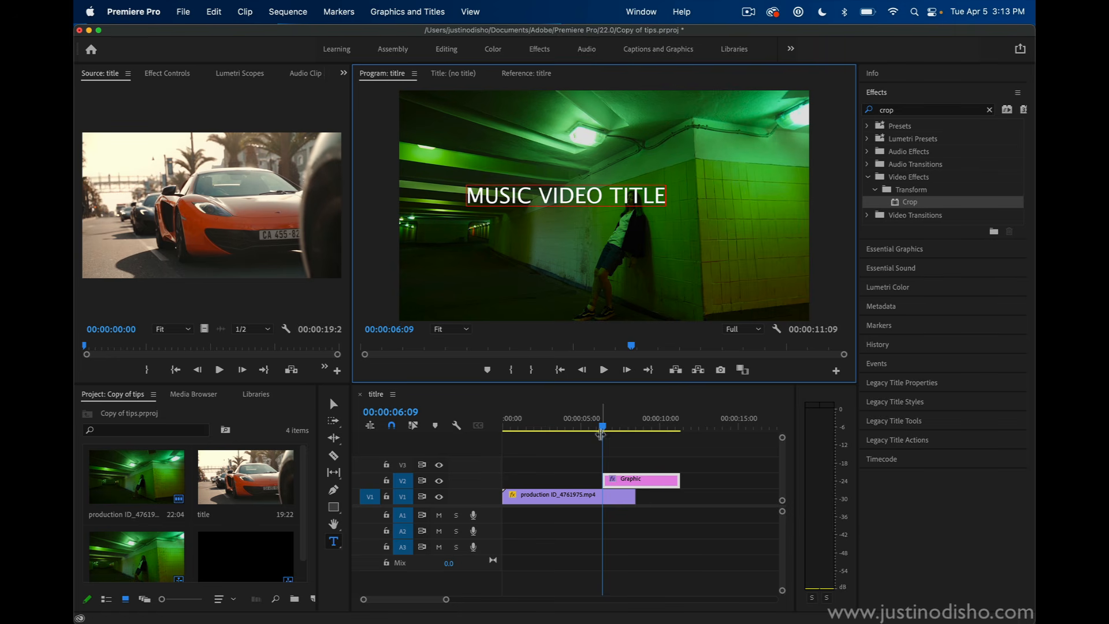
{"action": "mouse_move", "coordinate": [633, 482]}
{"action": "left_mouse_down"}
{"action": "mouse_move", "coordinate": [567, 483]}
{"action": "mouse_move", "coordinate": [680, 480]}
{"action": "mouse_move", "coordinate": [618, 482]}
{"action": "left_mouse_up"}
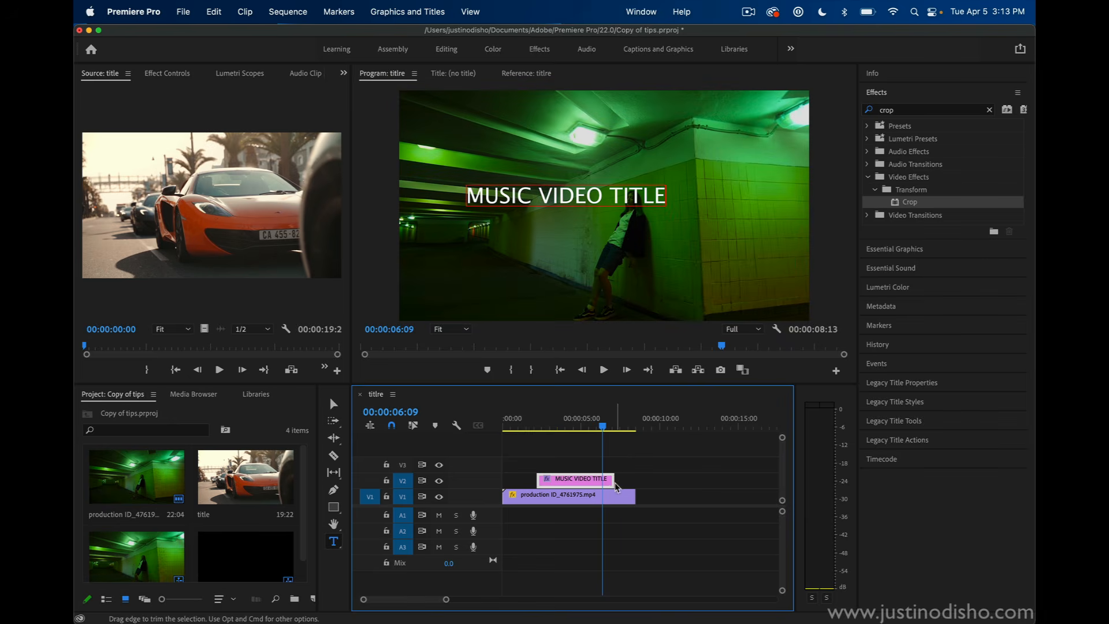
{"action": "left_click", "coordinate": [557, 425]}
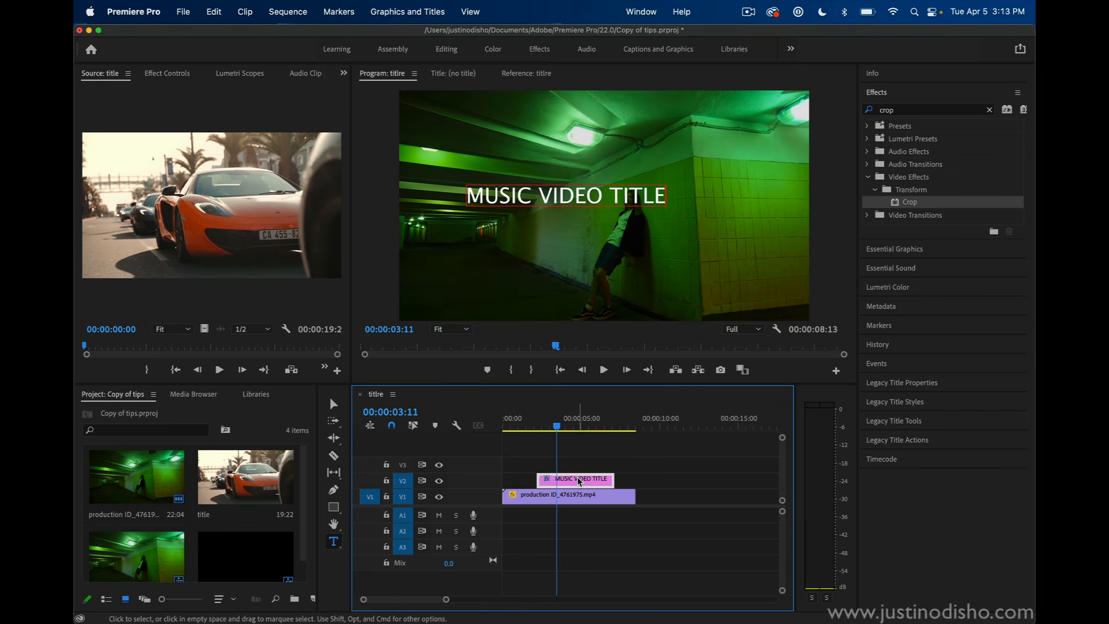
Open the title's Essential Graphics settings and set the font of its whole text to Arial Black.
{"action": "left_click", "coordinate": [902, 251]}
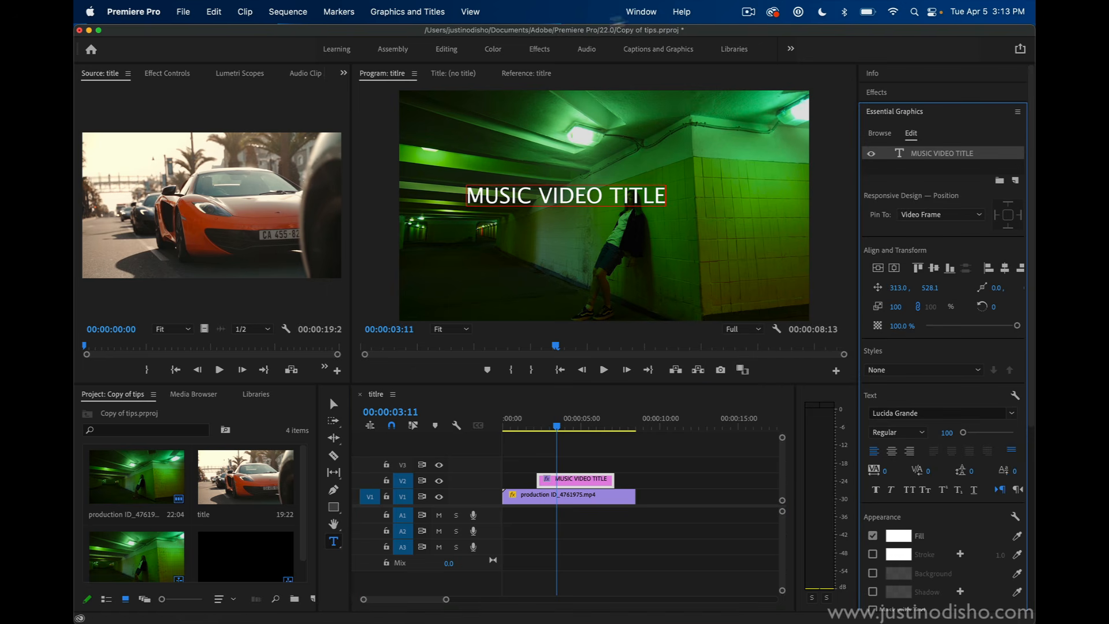
{"action": "left_click", "coordinate": [632, 13]}
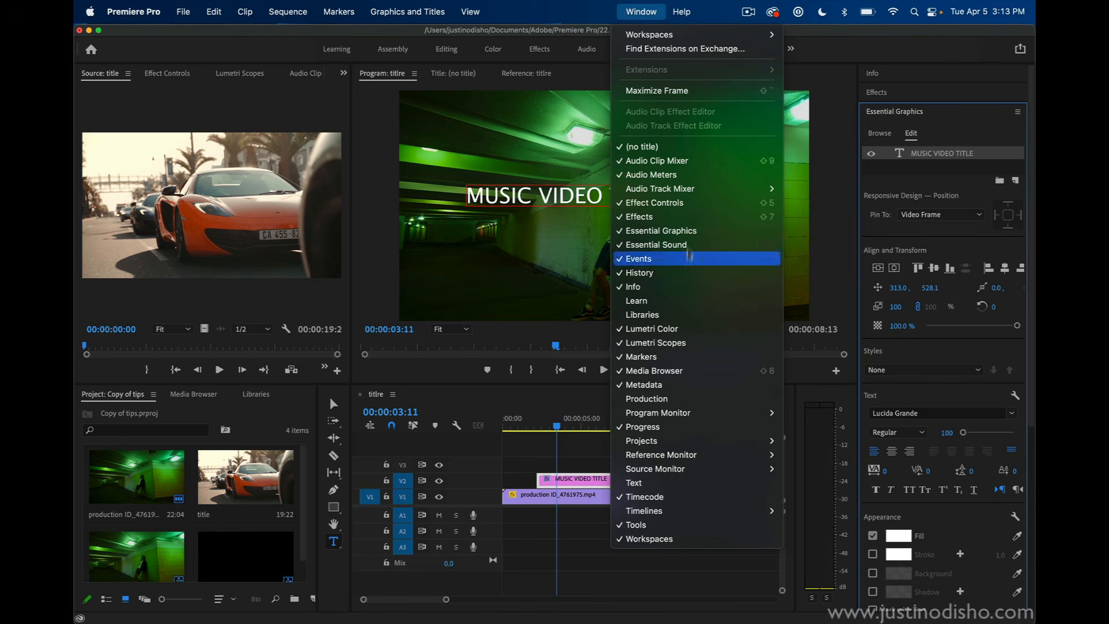
{"action": "left_click", "coordinate": [927, 231]}
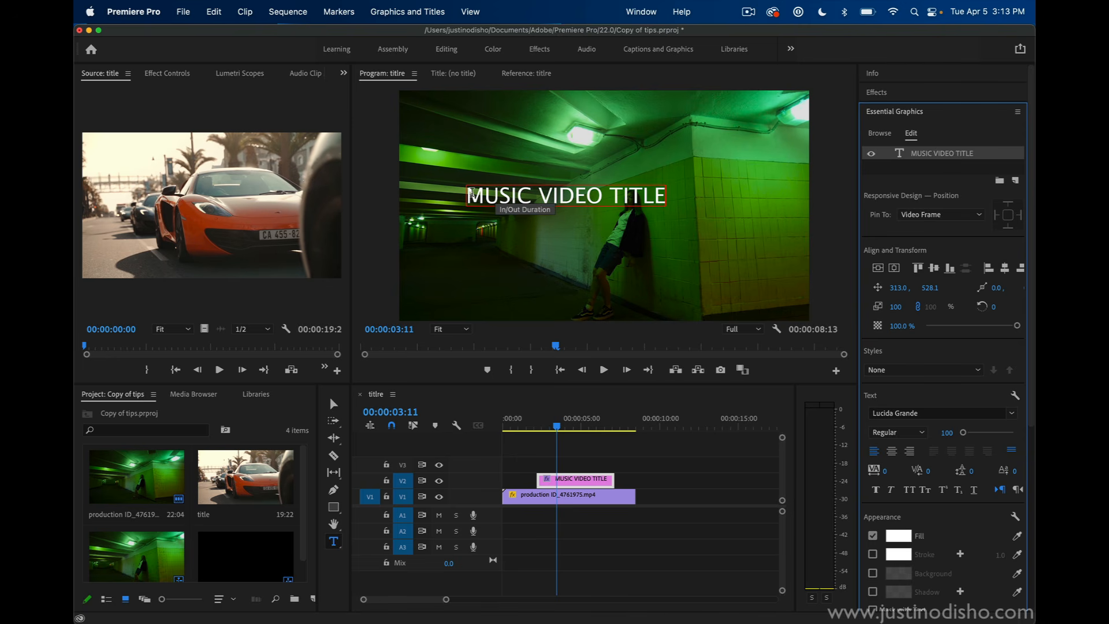
{"action": "left_click_drag", "start_coordinate": [470, 198], "coordinate": [671, 209]}
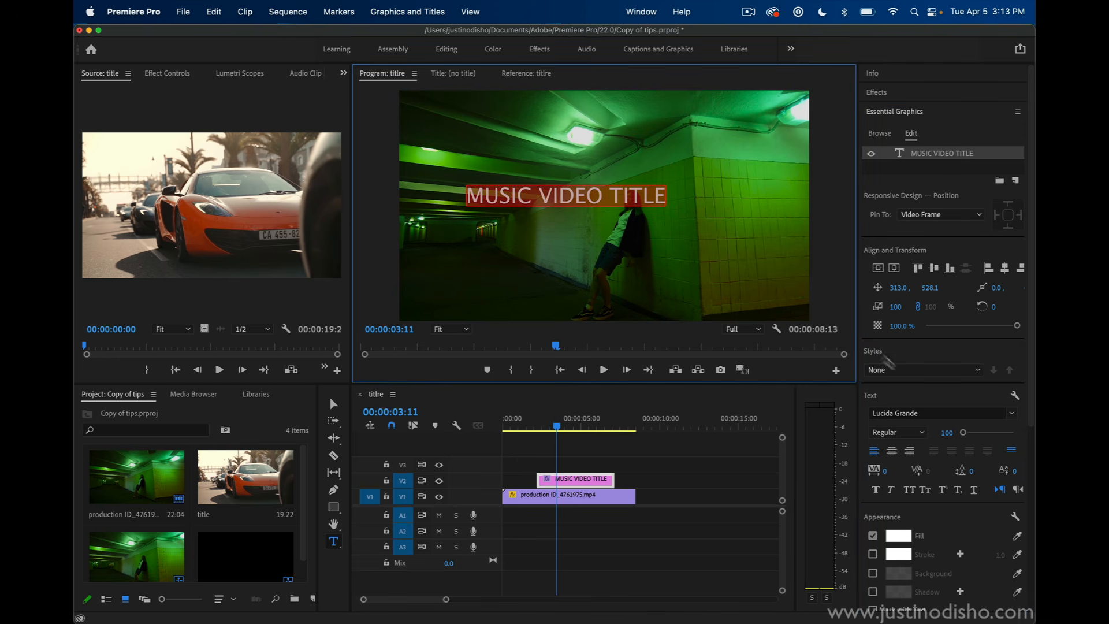
{"action": "left_click", "coordinate": [918, 414]}
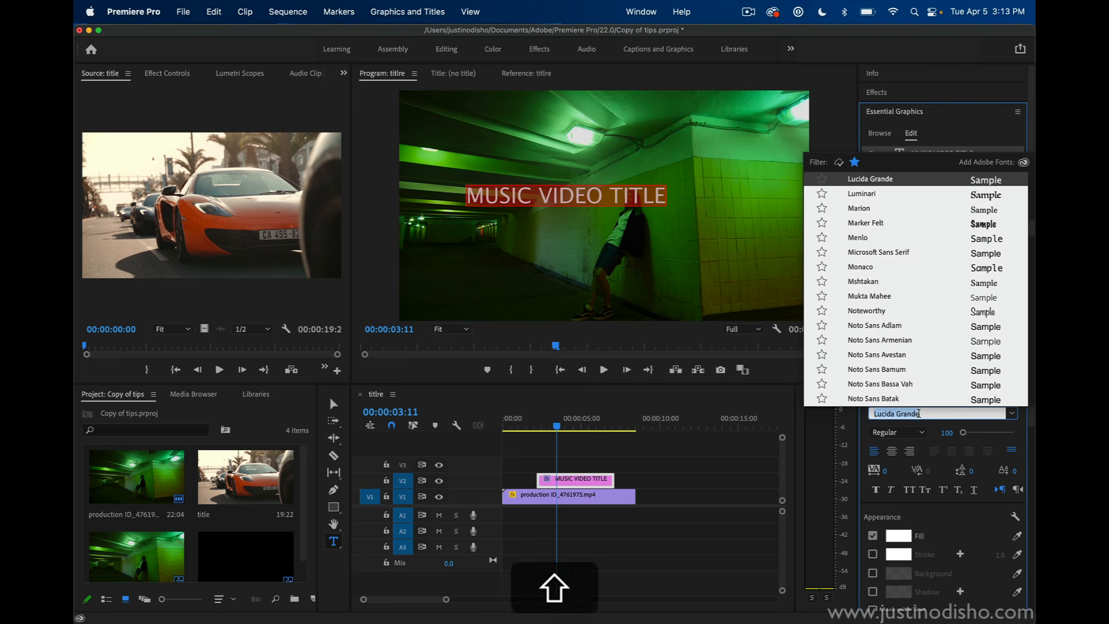
{"action": "type", "text": "ARIAL"}
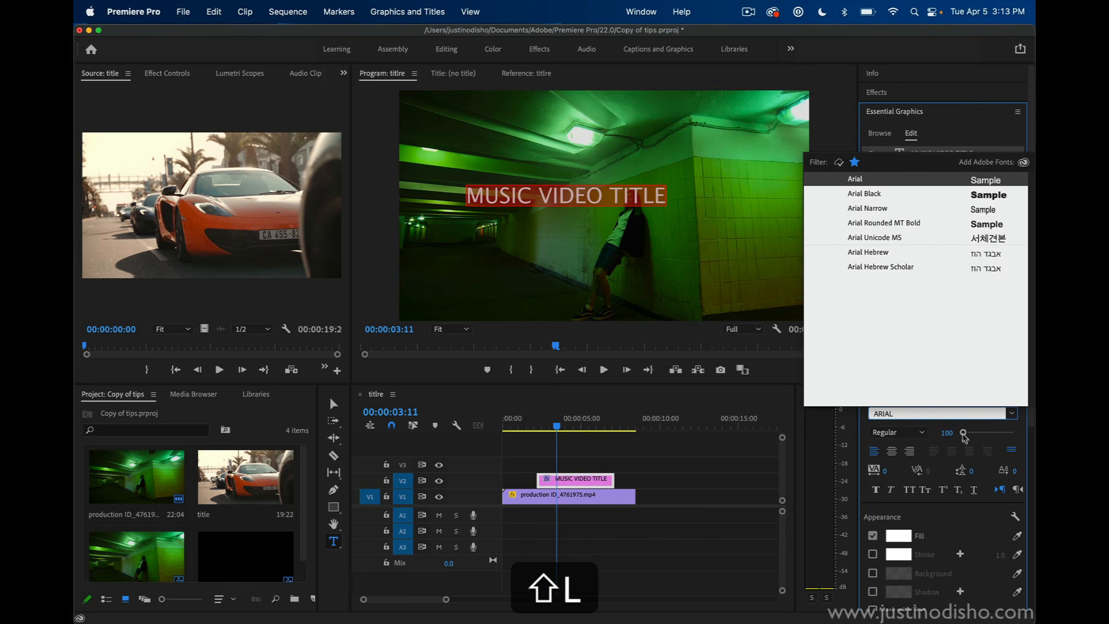
{"action": "left_click", "coordinate": [879, 197]}
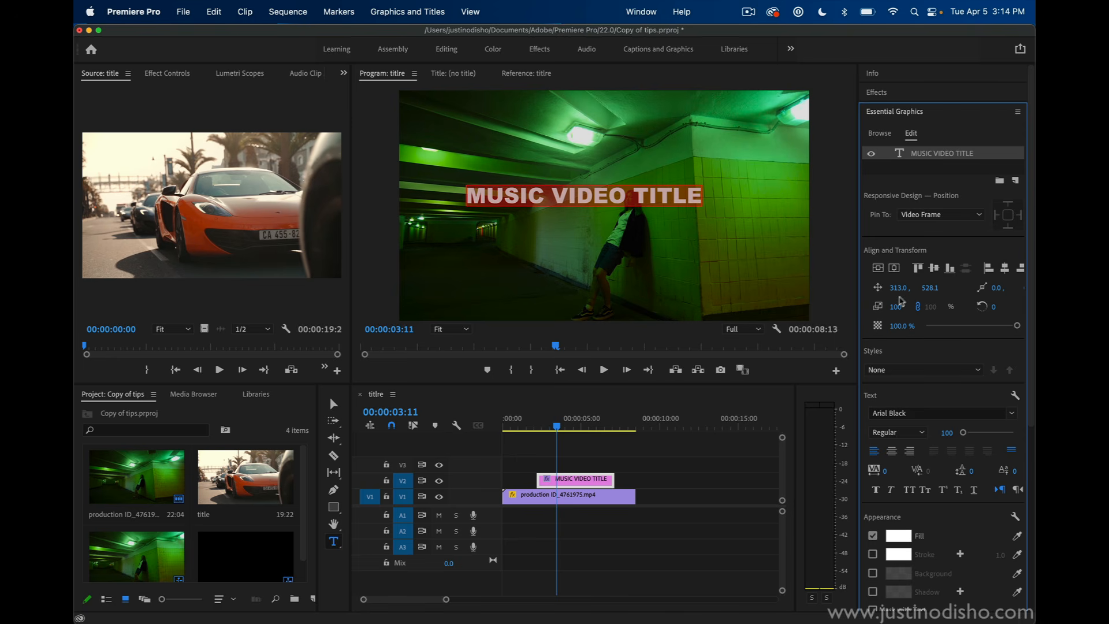
Scale the title to 172 and centre it horizontally and vertically in the frame.
{"action": "mouse_move", "coordinate": [895, 307]}
{"action": "left_mouse_down"}
{"action": "mouse_move", "coordinate": [922, 307]}
{"action": "mouse_move", "coordinate": [890, 307]}
{"action": "mouse_move", "coordinate": [902, 307]}
{"action": "left_mouse_up"}
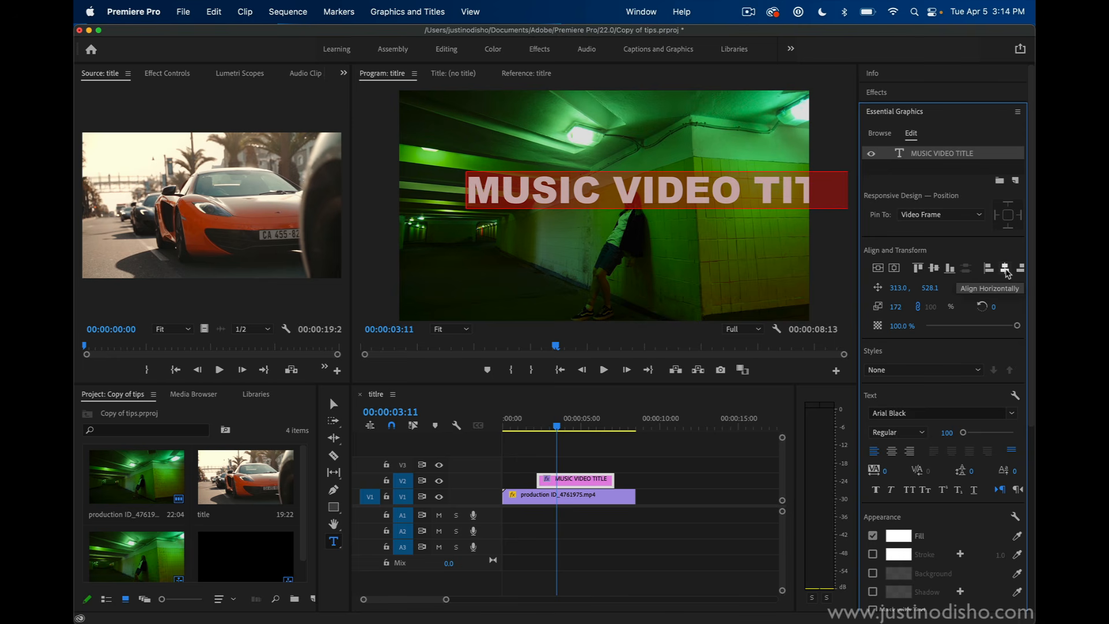
{"action": "left_click", "coordinate": [1005, 269]}
{"action": "left_click", "coordinate": [933, 270]}
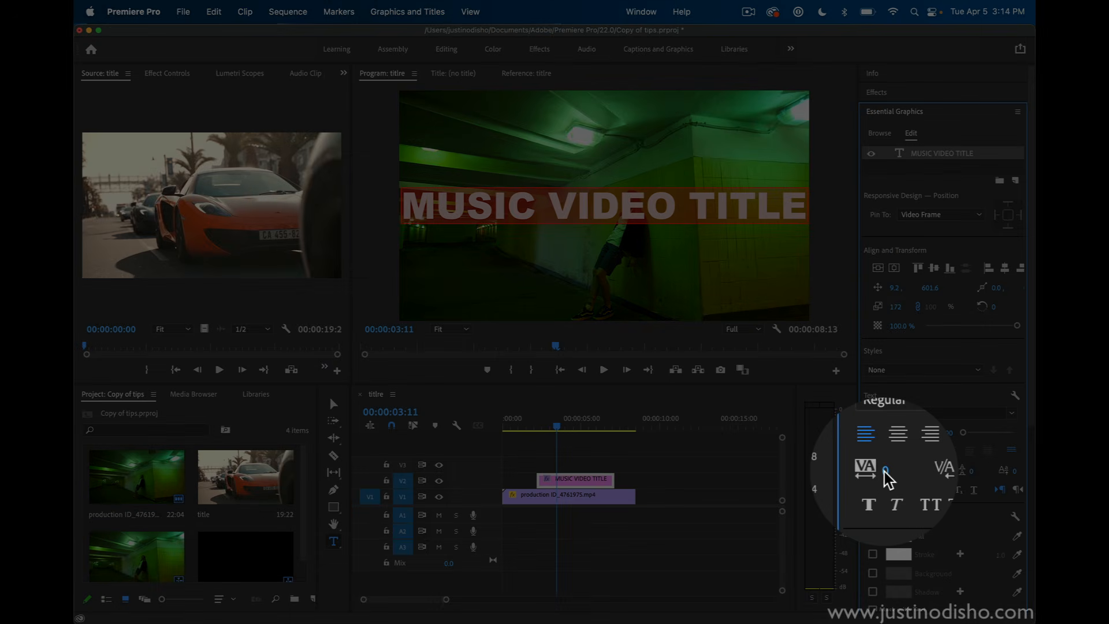
Set the title's tracking to -14 and centre the text horizontally again.
{"action": "left_click_drag", "start_coordinate": [884, 471], "coordinate": [1039, 471]}
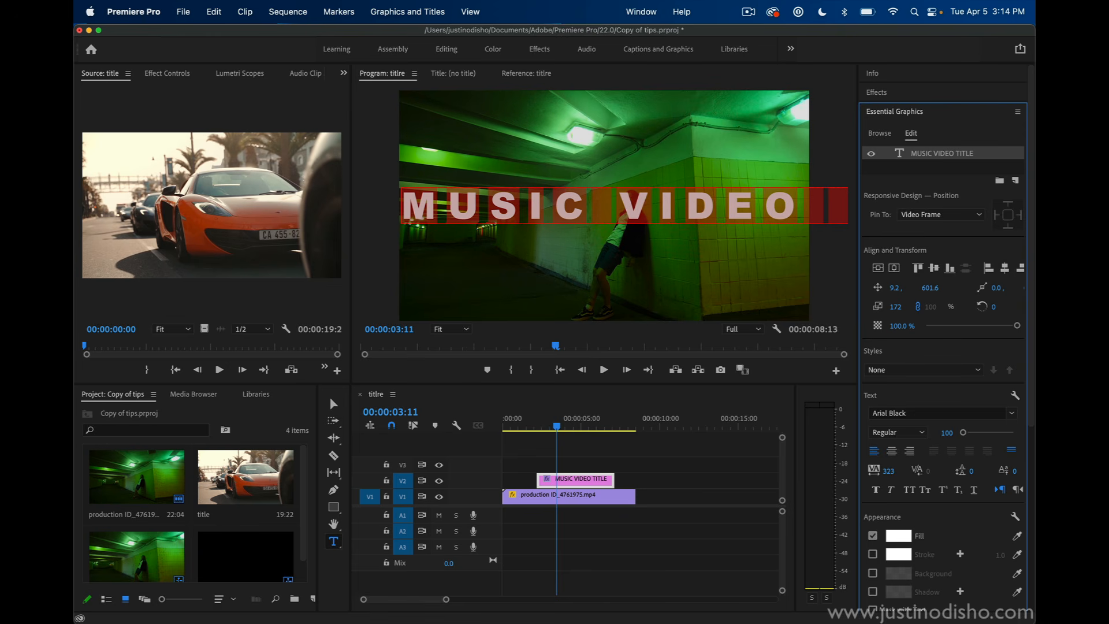
{"action": "left_click_drag", "start_coordinate": [1040, 471], "coordinate": [845, 471]}
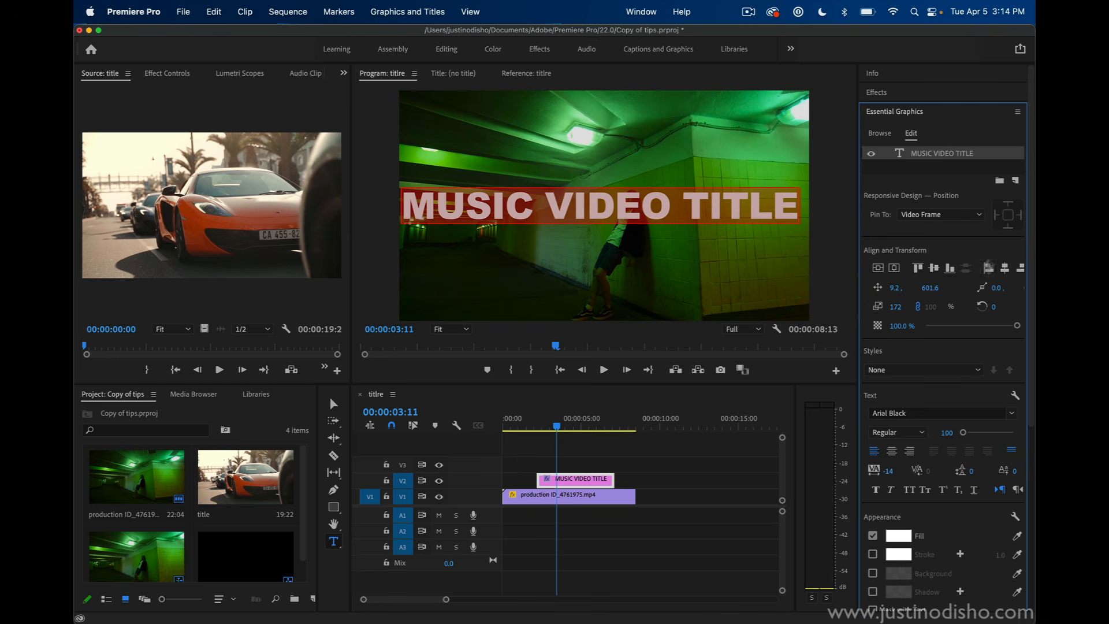
{"action": "left_click", "coordinate": [1001, 270]}
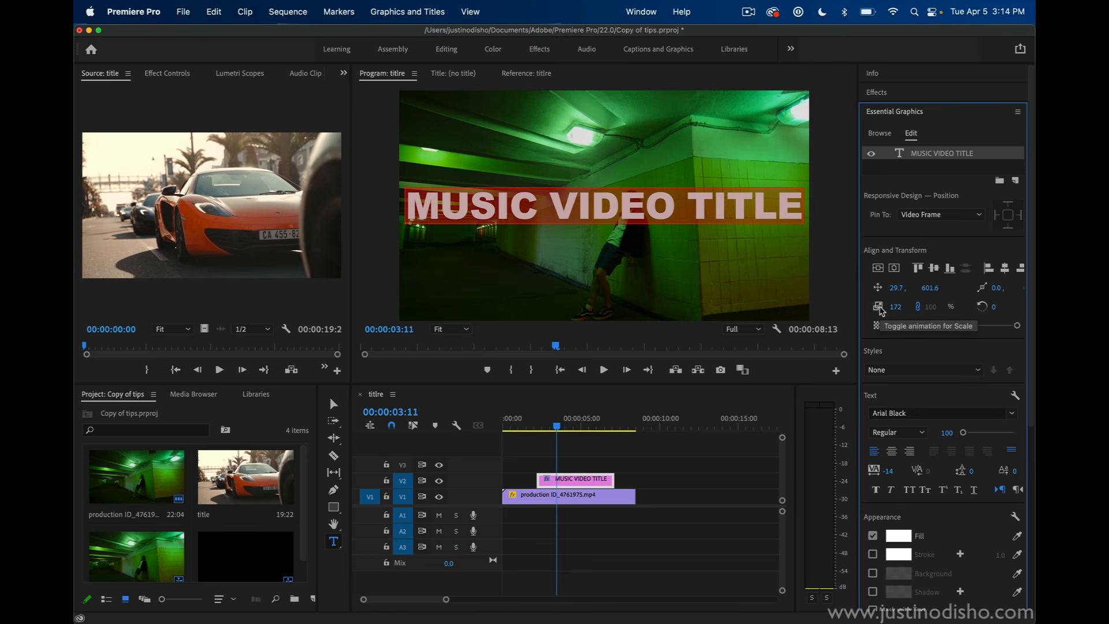
Unlink the title's scale proportions and stretch its horizontal scale to 214.
{"action": "left_click", "coordinate": [918, 307]}
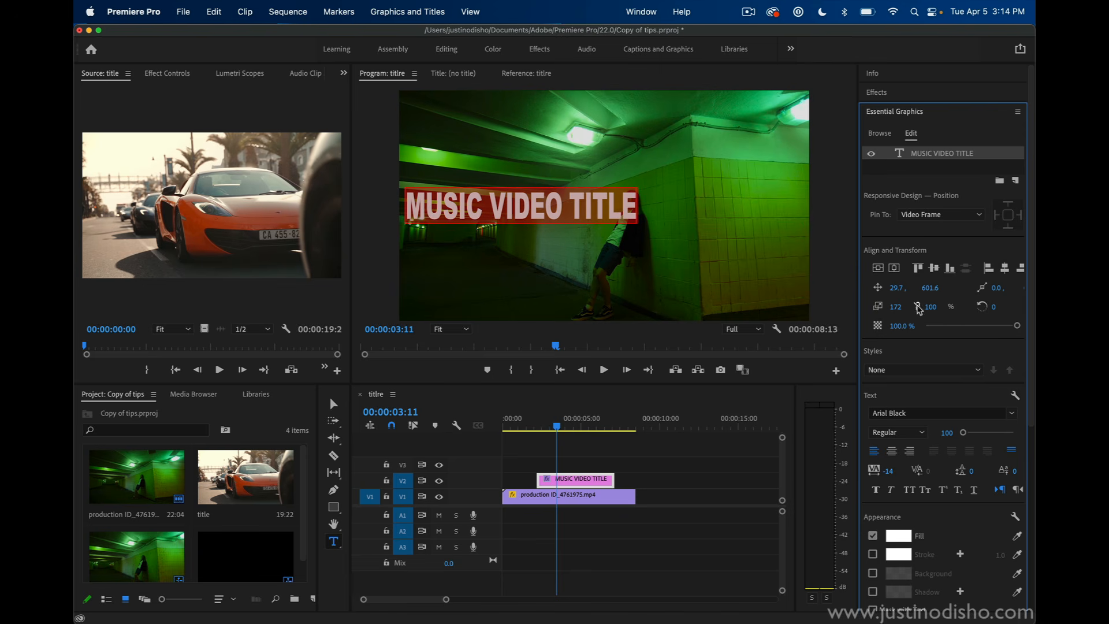
{"action": "left_click", "coordinate": [929, 307]}
{"action": "type", "text": "261"}
{"action": "key", "text": "Return"}
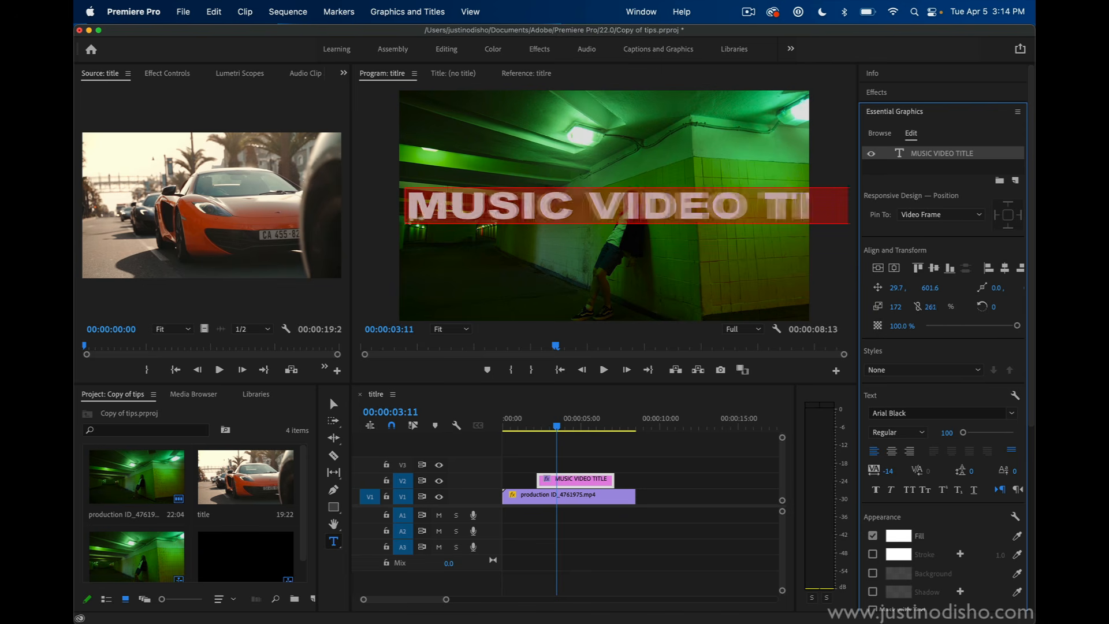
{"action": "left_click_drag", "start_coordinate": [930, 307], "coordinate": [903, 307]}
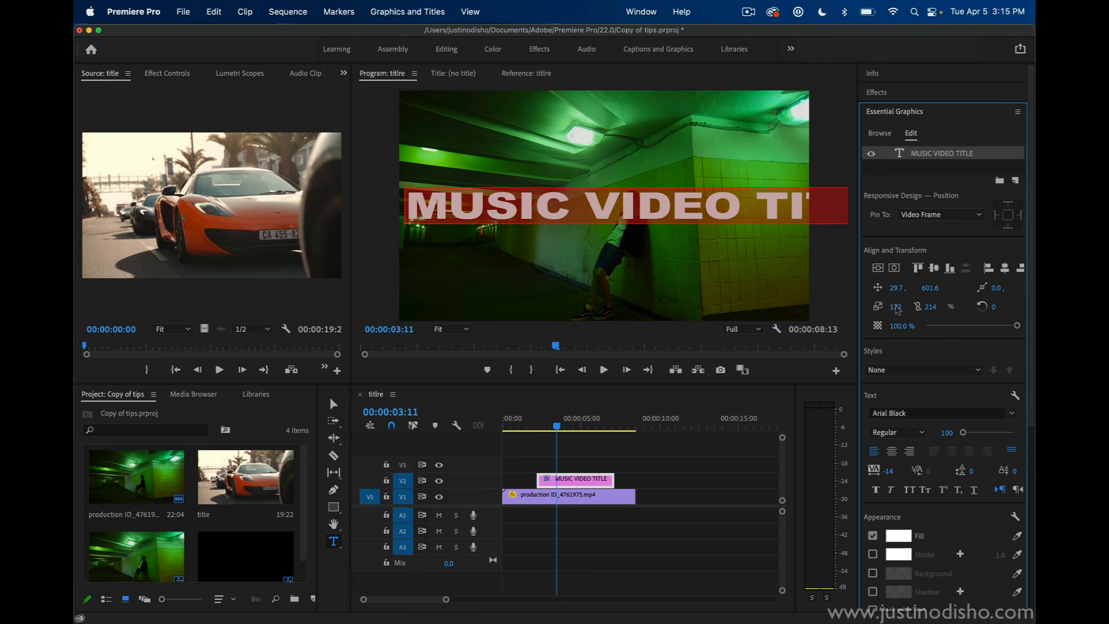
Reduce the title's font size to 81 so the text fits within the frame width.
{"action": "left_click", "coordinate": [944, 433]}
{"action": "key", "text": "Down"}
{"action": "key", "text": "Down"}
{"action": "key", "text": "Down"}
{"action": "key", "text": "Down"}
{"action": "key", "text": "Down"}
{"action": "key", "text": "Down"}
{"action": "key", "text": "Down"}
{"action": "key", "text": "Down"}
{"action": "key", "text": "Down"}
{"action": "key", "text": "Down"}
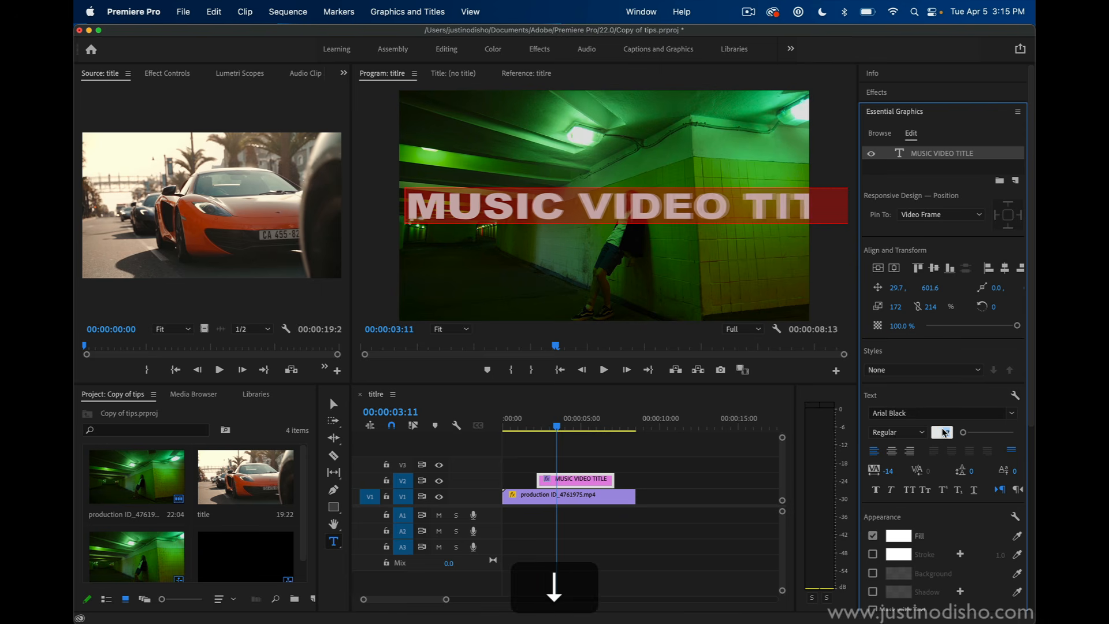
{"action": "key", "text": "Down"}
{"action": "key", "text": "Down"}
{"action": "key", "text": "Down"}
{"action": "key", "text": "Down"}
{"action": "key", "text": "Down"}
{"action": "key", "text": "Down"}
{"action": "key", "text": "Down"}
{"action": "key", "text": "Down"}
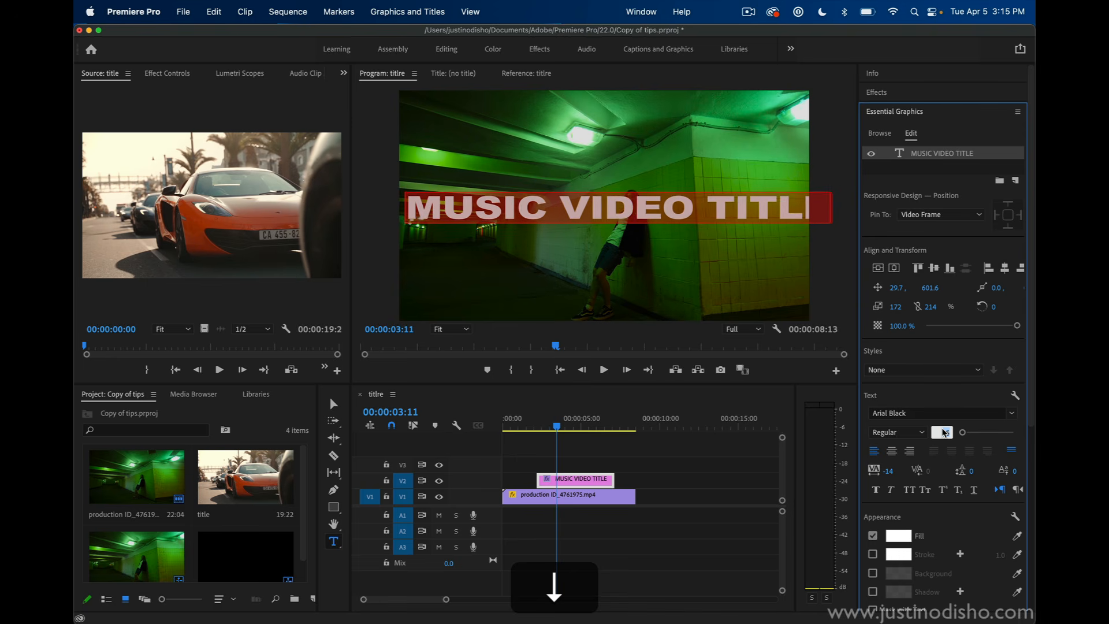
{"action": "key", "text": "Down"}
{"action": "key", "text": "Down"}
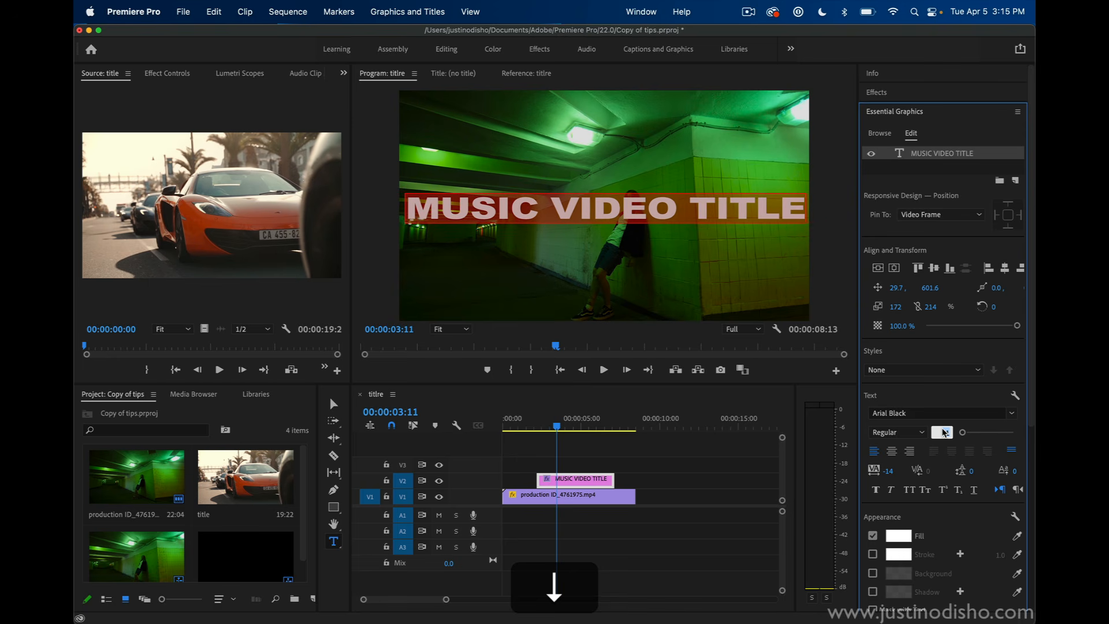
{"action": "left_click", "coordinate": [713, 211]}
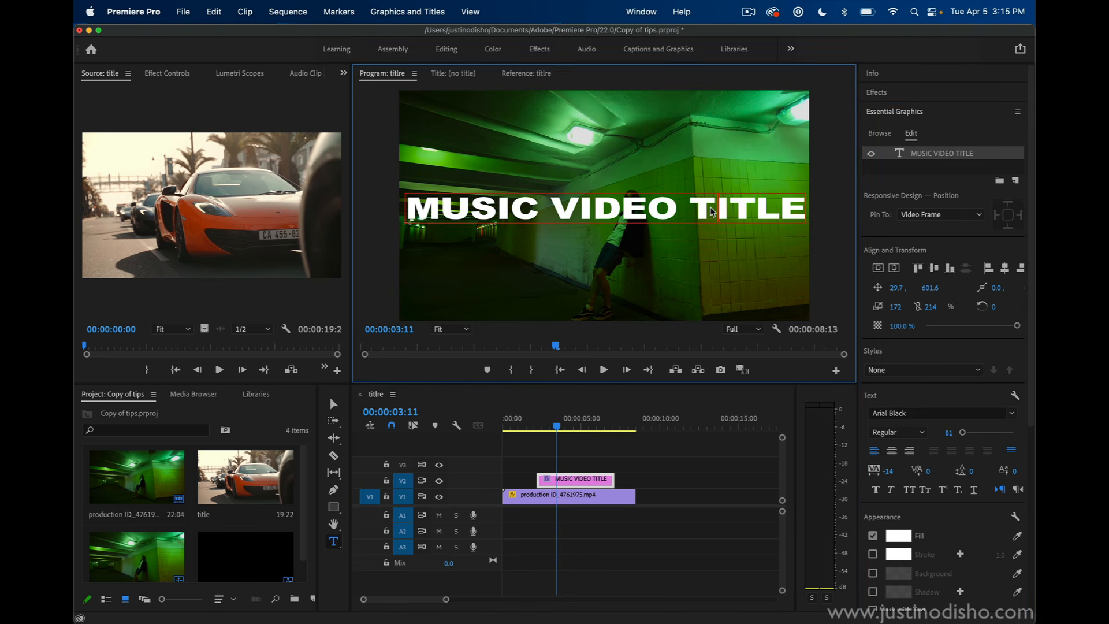
Try the title in Arial Bold and Bold Italic, and return its font to Arial Black.
{"action": "left_click", "coordinate": [911, 413]}
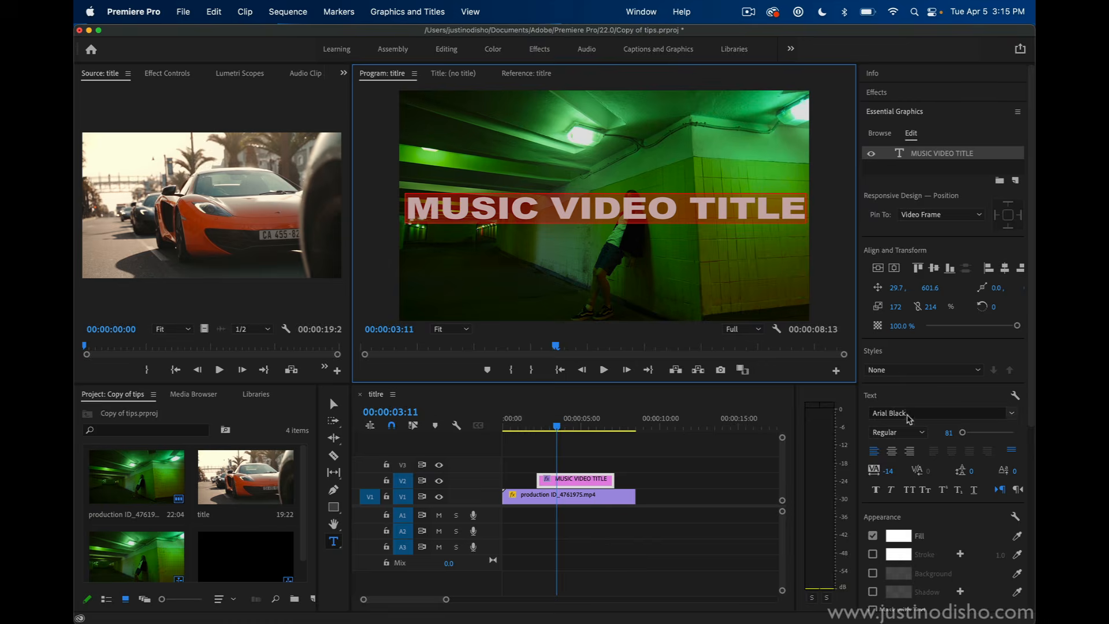
{"action": "left_click", "coordinate": [908, 414]}
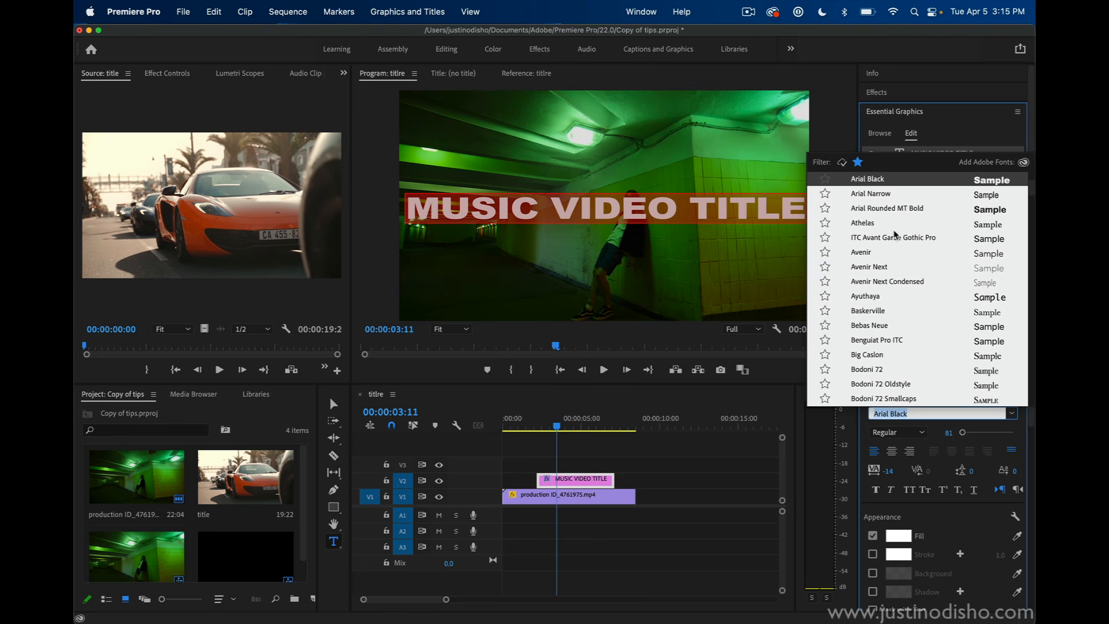
{"action": "scroll", "coordinate": [894, 234], "scroll_direction": "up", "scroll_amount": 1}
{"action": "left_click", "coordinate": [886, 182]}
{"action": "left_click", "coordinate": [898, 434]}
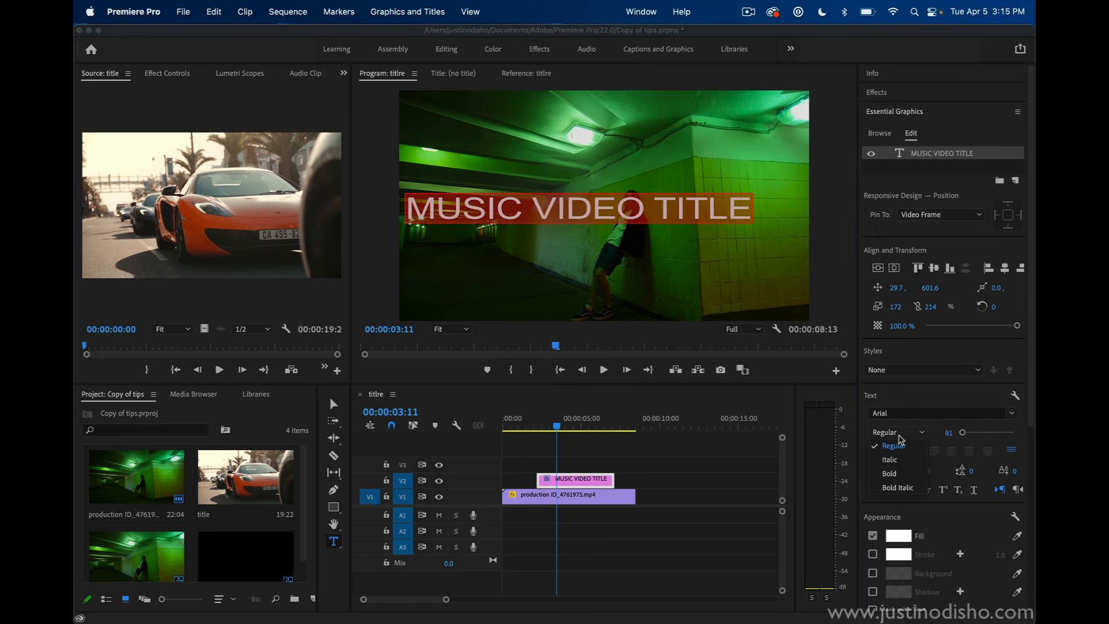
{"action": "left_click", "coordinate": [892, 474]}
{"action": "left_click", "coordinate": [900, 433]}
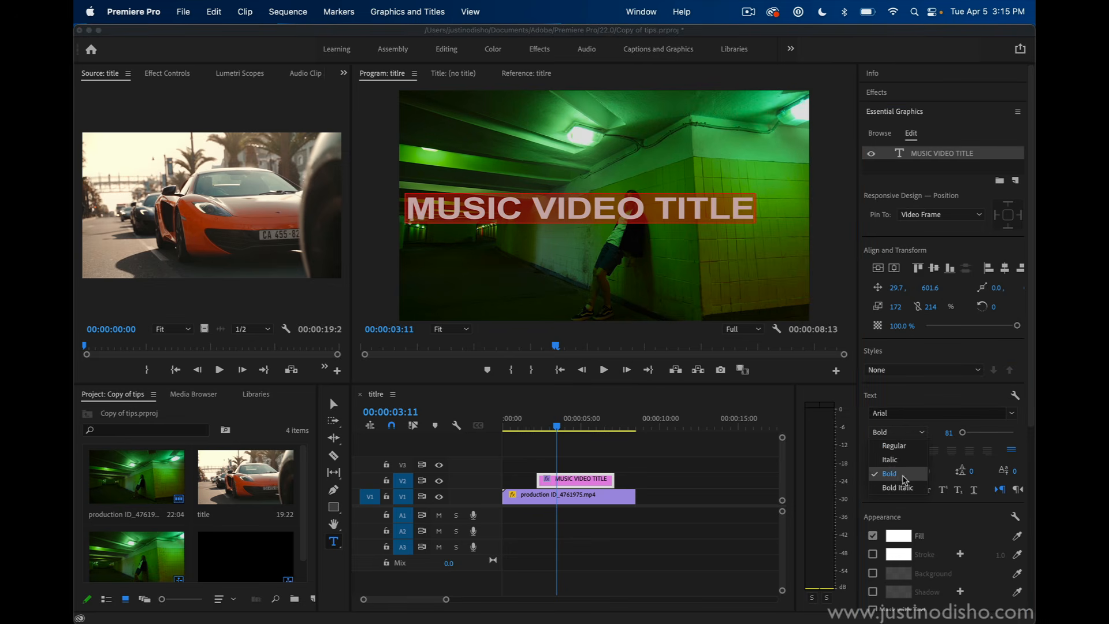
{"action": "left_click", "coordinate": [901, 488]}
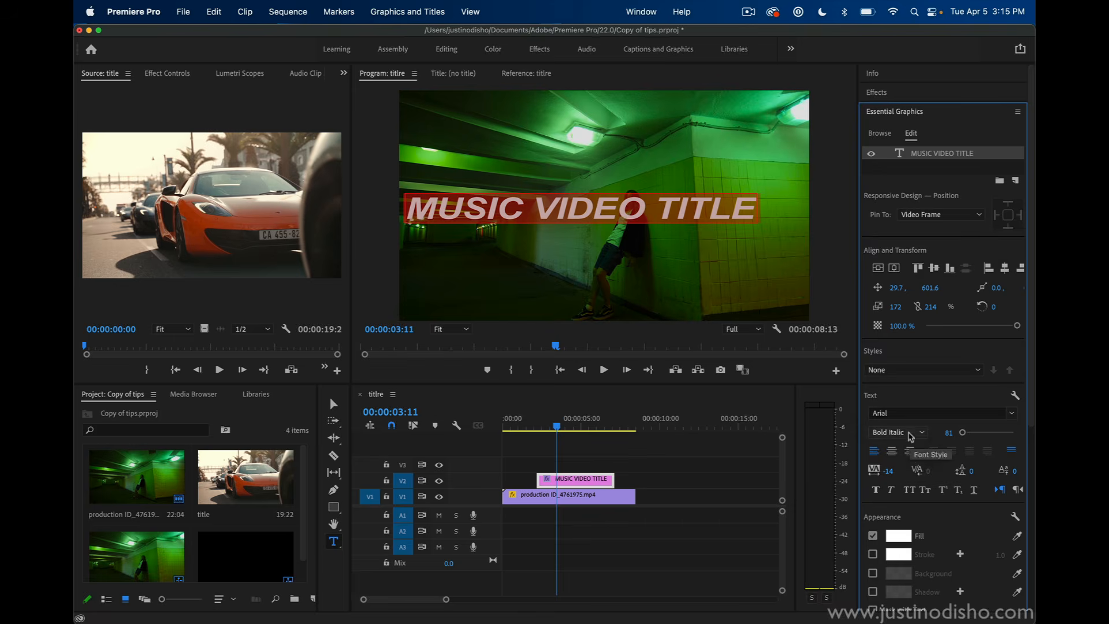
{"action": "left_click", "coordinate": [905, 411]}
{"action": "left_click", "coordinate": [918, 194]}
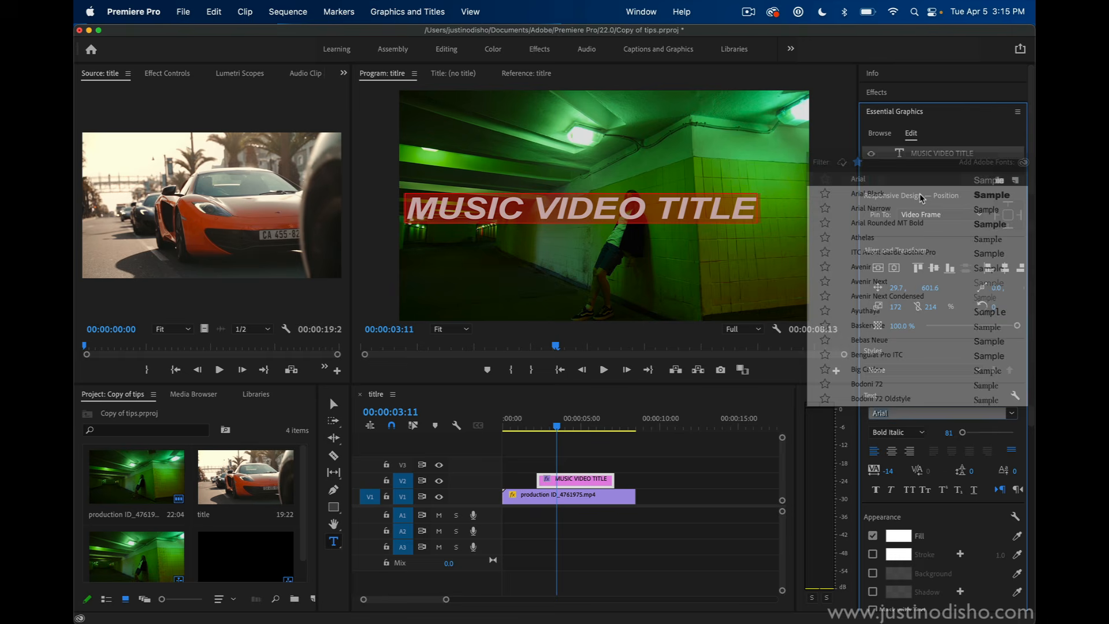
{"action": "left_click", "coordinate": [702, 206]}
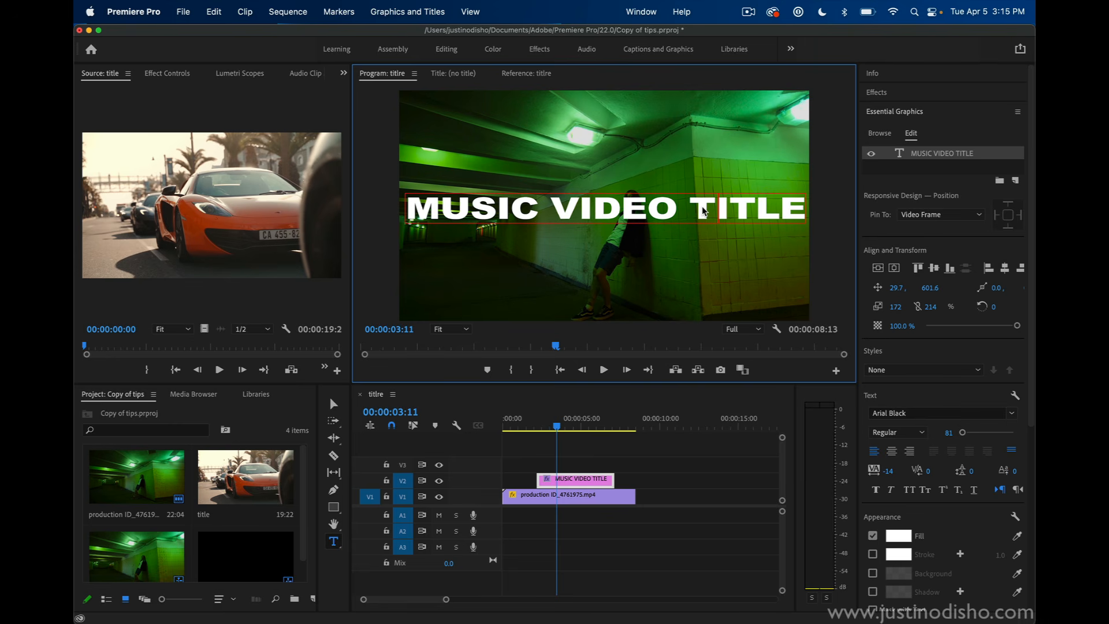
Duplicate the MUSIC VIDEO TITLE text layer within the same graphic.
{"action": "left_click", "coordinate": [929, 156]}
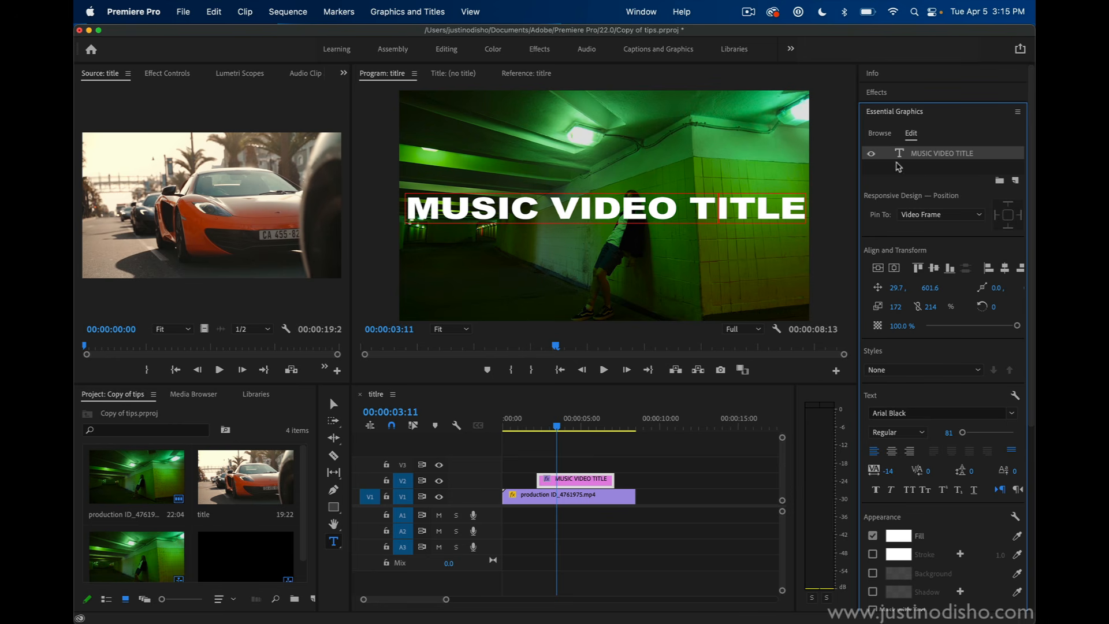
{"action": "right_click", "coordinate": [951, 154]}
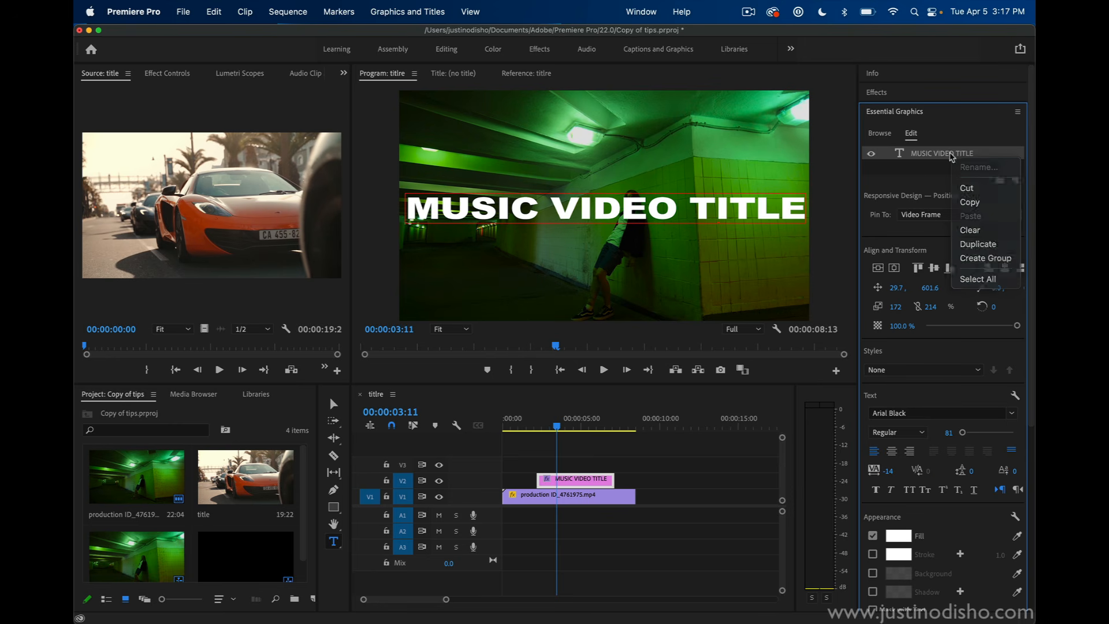
{"action": "left_click", "coordinate": [977, 244]}
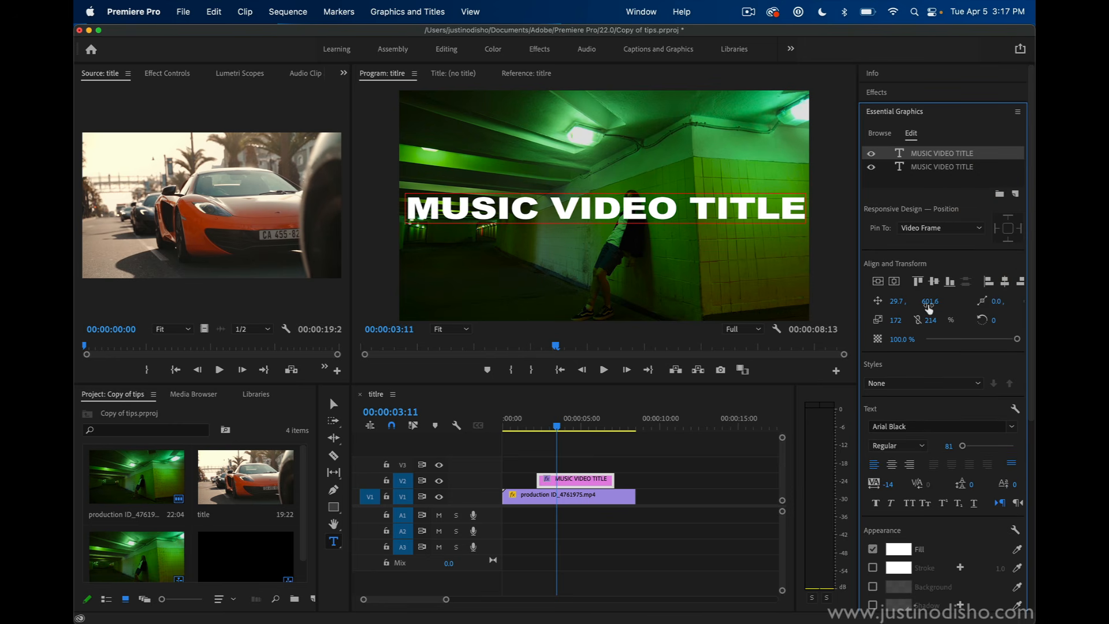
Move the duplicated title layer down to a Y position of 713.6 and reduce its font size to 44.
{"action": "left_click_drag", "start_coordinate": [929, 301], "coordinate": [984, 301]}
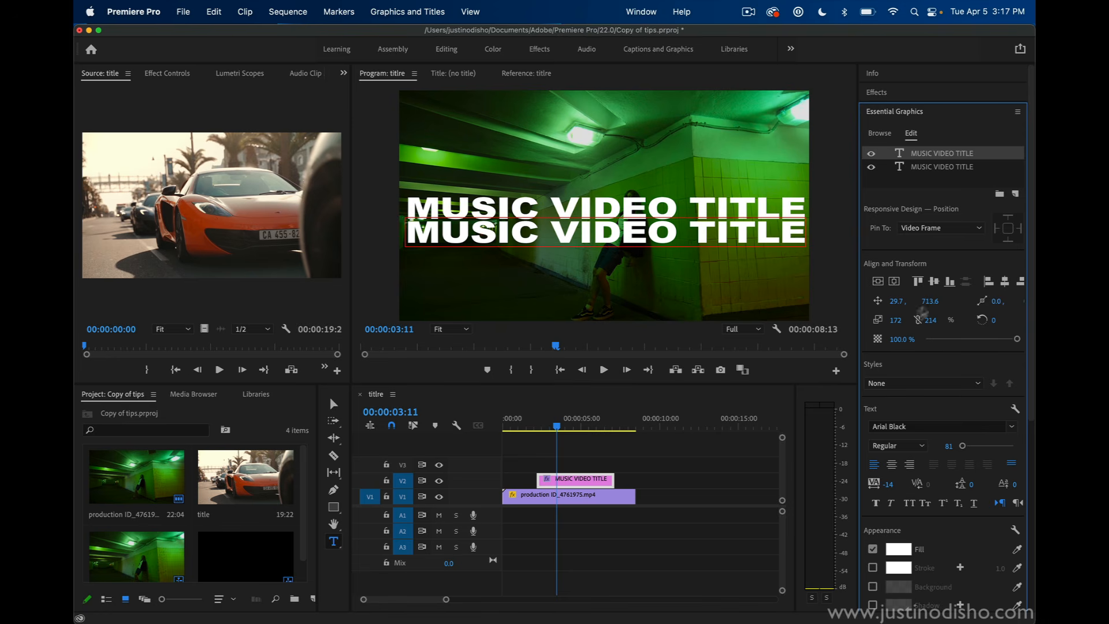
{"action": "left_click", "coordinate": [946, 445]}
{"action": "key", "text": "Down"}
{"action": "key", "text": "Down"}
{"action": "key", "text": "Down"}
{"action": "key", "text": "Down"}
{"action": "key", "text": "Down"}
{"action": "key", "text": "Down"}
{"action": "key", "text": "shift+Down"}
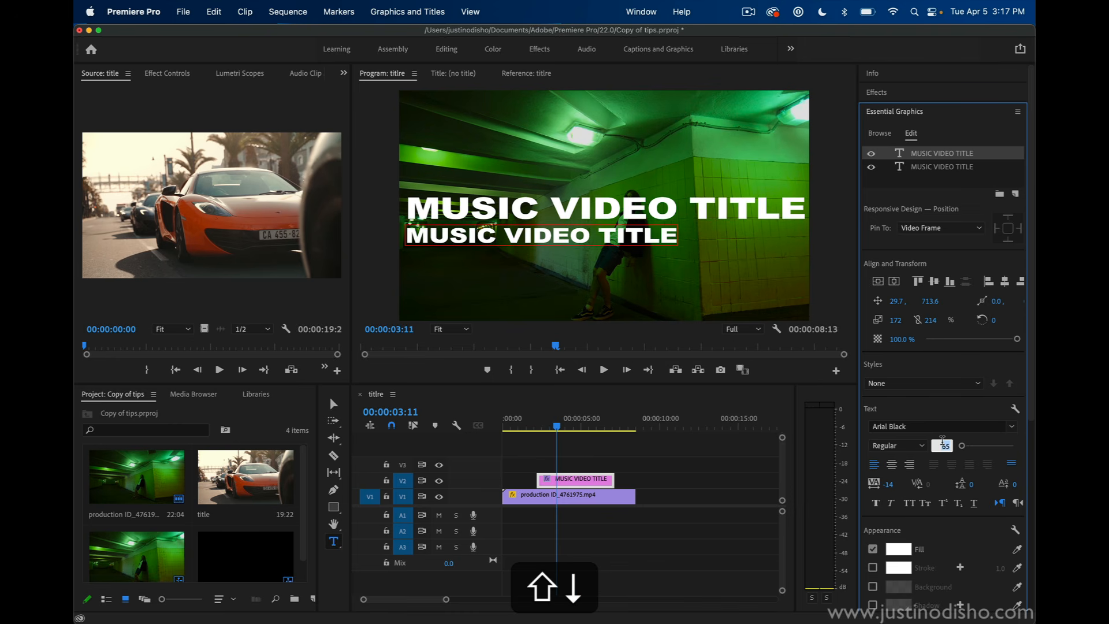
{"action": "key", "text": "shift+Down"}
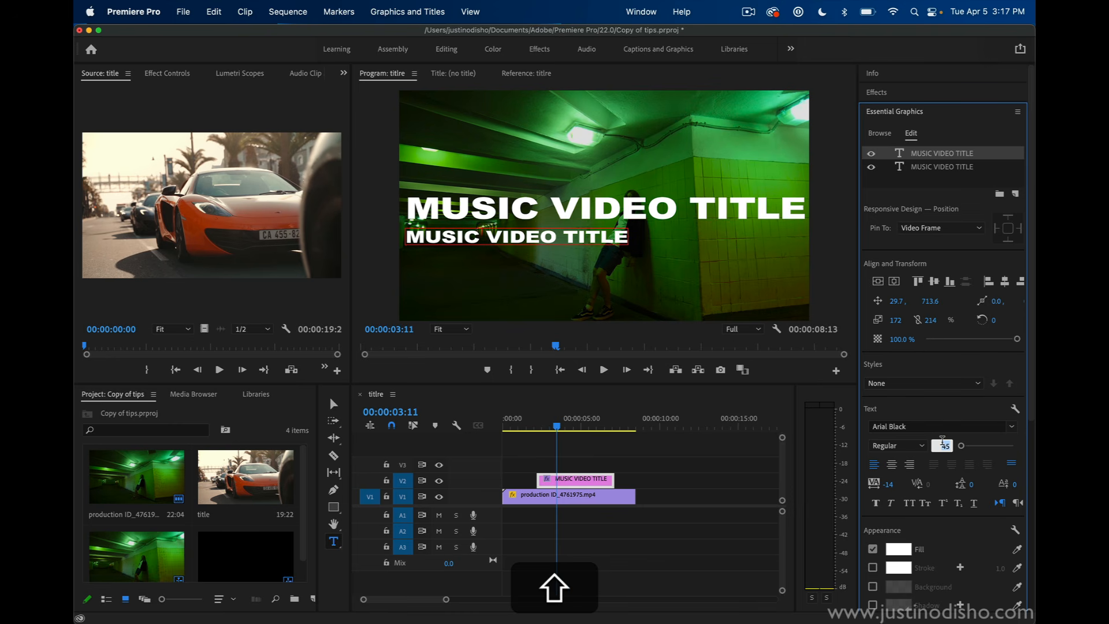
{"action": "key", "text": "Down"}
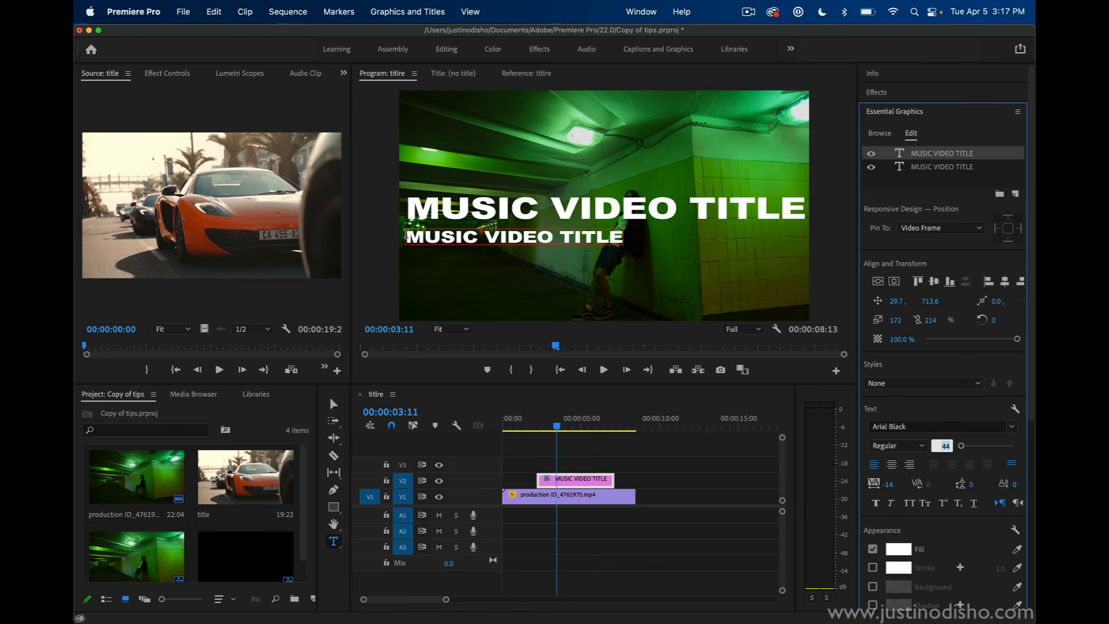
Replace the duplicate's text with "DIR BY:" and the director's full name, positioned at 343.5, 678.6 beneath the main title.
{"action": "left_click_drag", "start_coordinate": [408, 236], "coordinate": [638, 246]}
{"action": "type", "text": "DIR"}
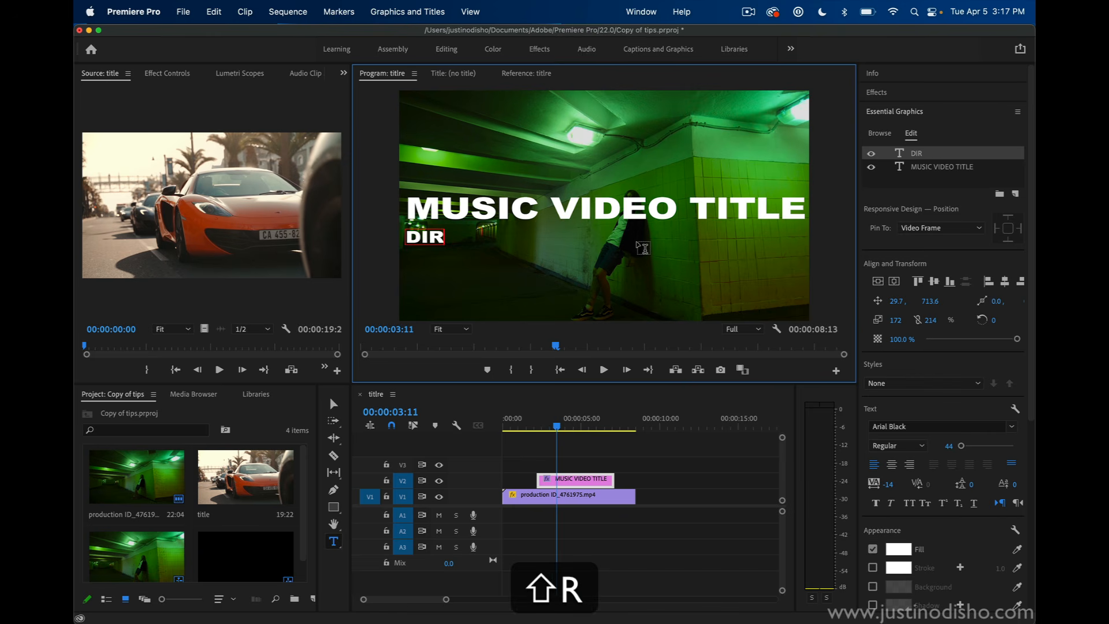
{"action": "type", "text": ": BY JUSTIN"}
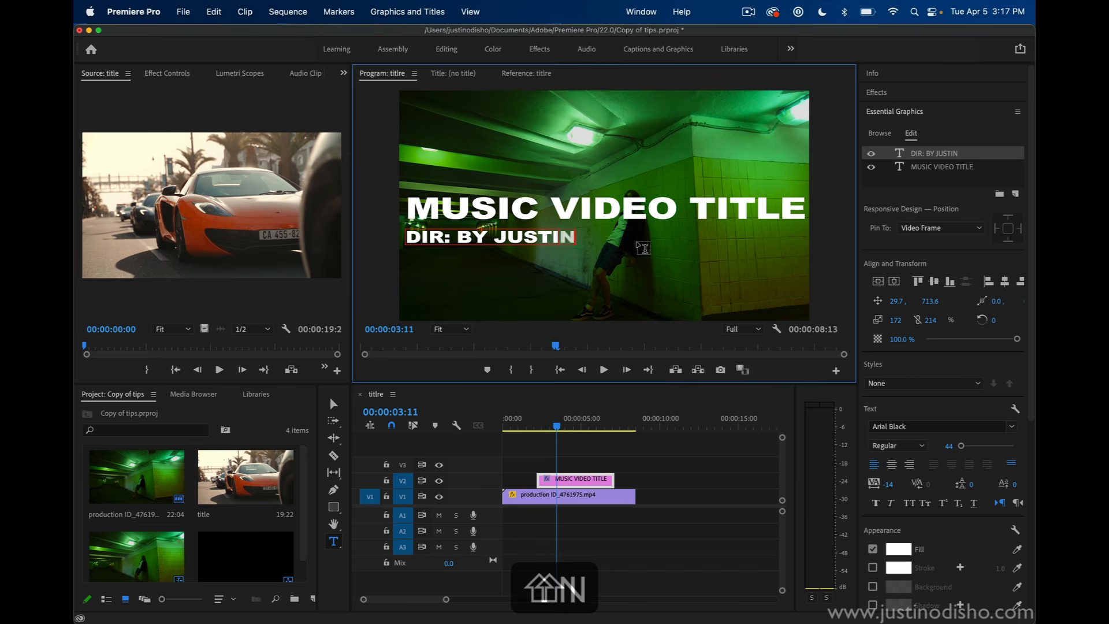
{"action": "type", "text": " ODISHO"}
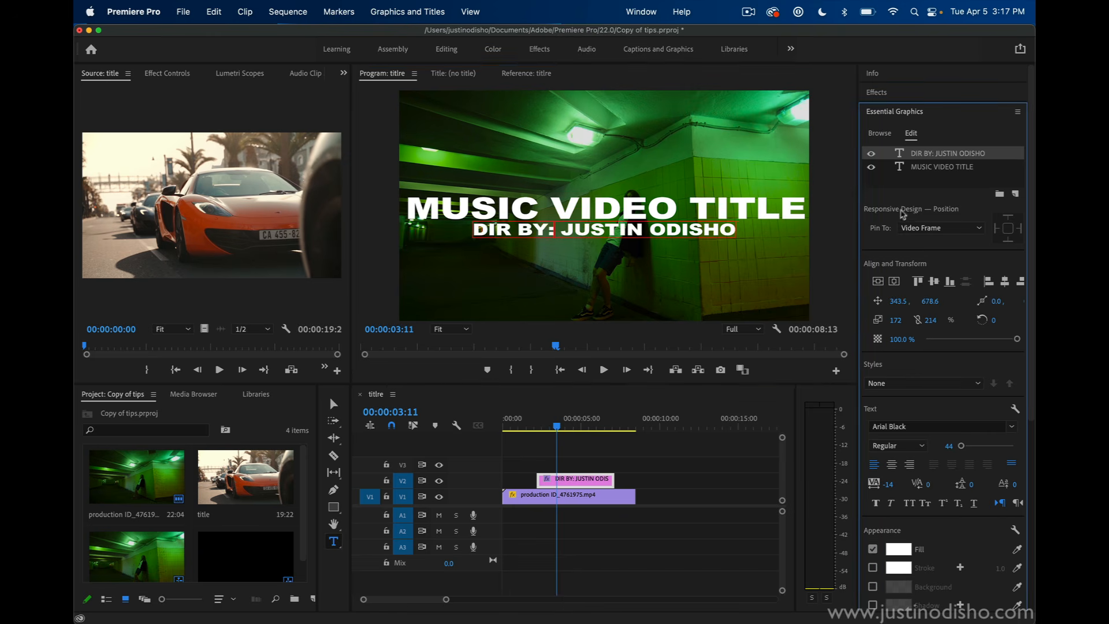
Select the director credit and MUSIC VIDEO TITLE text layers together.
{"action": "left_click", "coordinate": [929, 167], "text": "shift"}
{"action": "left_click", "coordinate": [929, 182]}
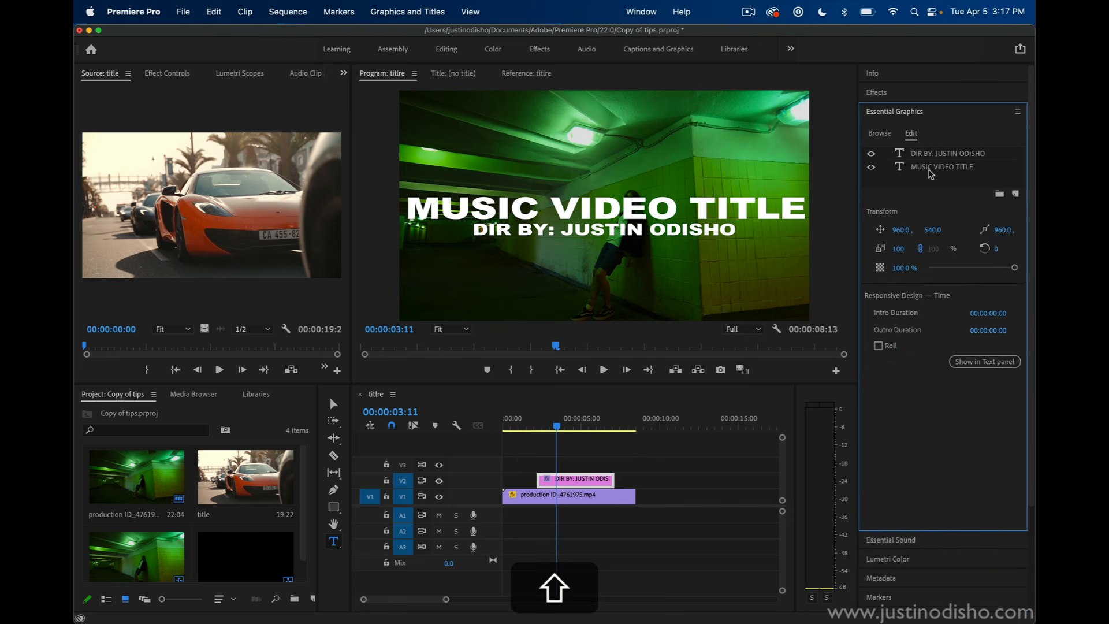
{"action": "left_click", "coordinate": [929, 170]}
{"action": "left_click", "coordinate": [935, 154], "text": "shift"}
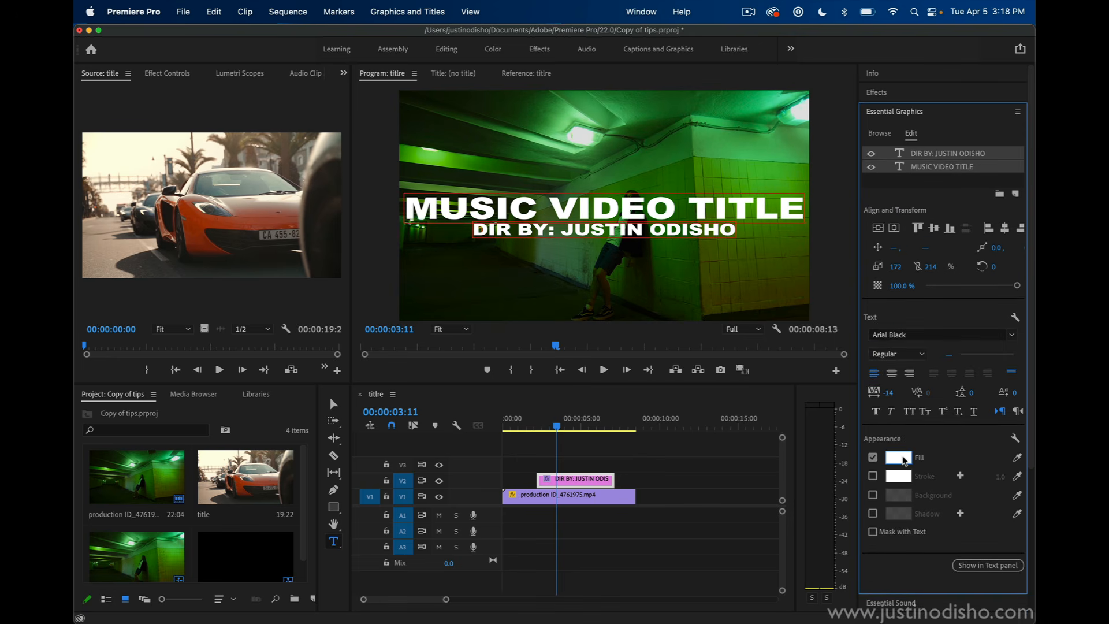
Try a bright yellow fill on both selected text layers and undo the colour change.
{"action": "left_click", "coordinate": [904, 460]}
{"action": "left_click", "coordinate": [577, 284]}
{"action": "left_click", "coordinate": [541, 320]}
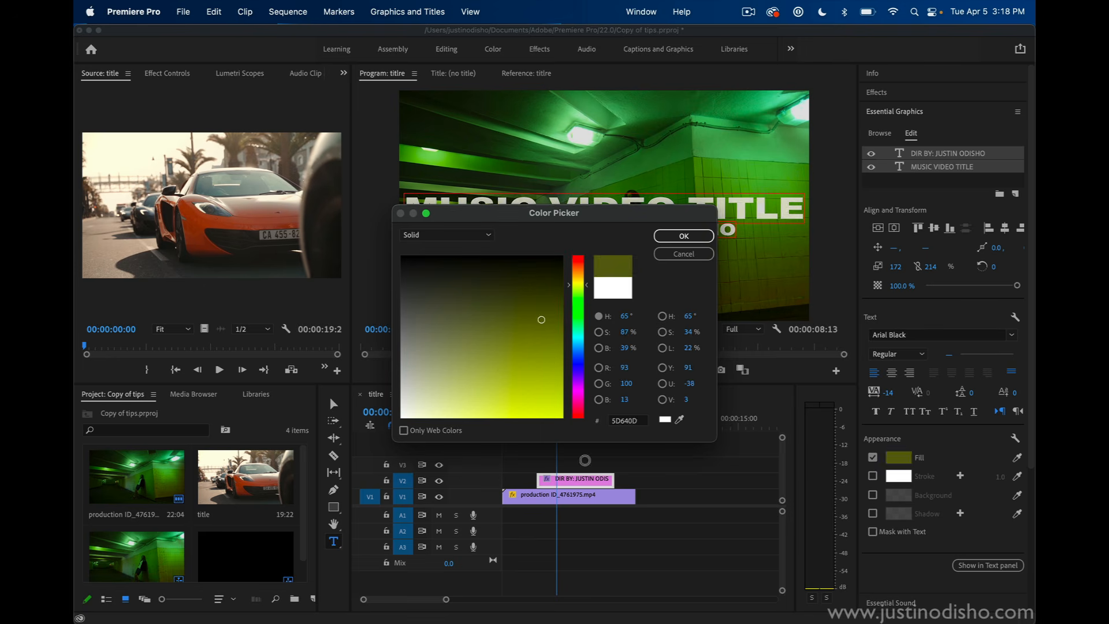
{"action": "left_click_drag", "start_coordinate": [585, 461], "coordinate": [586, 459]}
{"action": "left_click", "coordinate": [686, 233]}
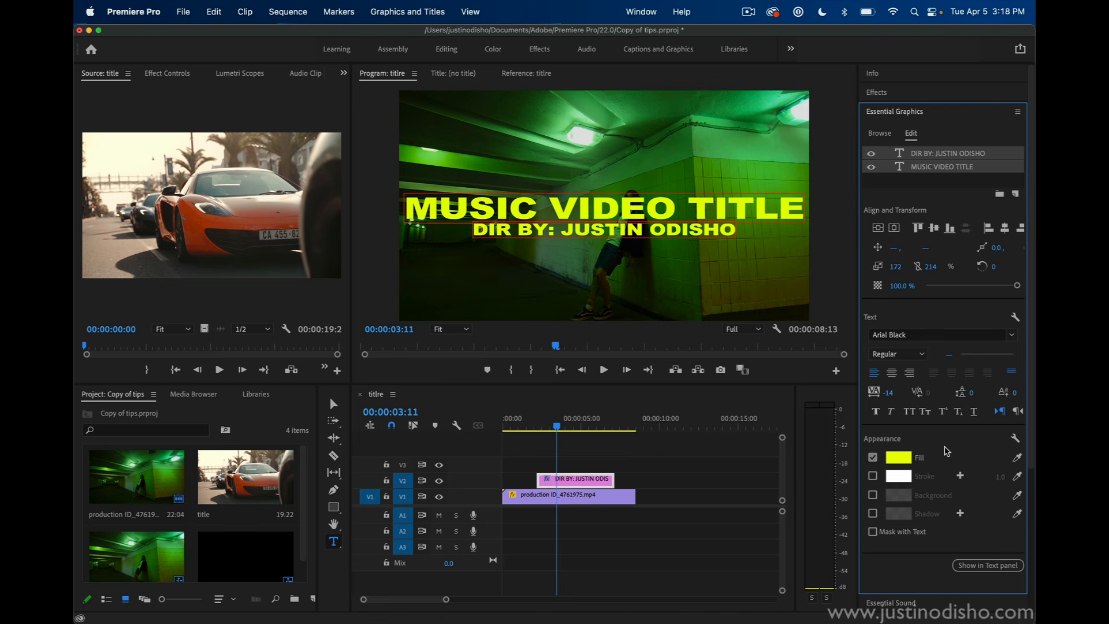
{"action": "key", "text": "super+z"}
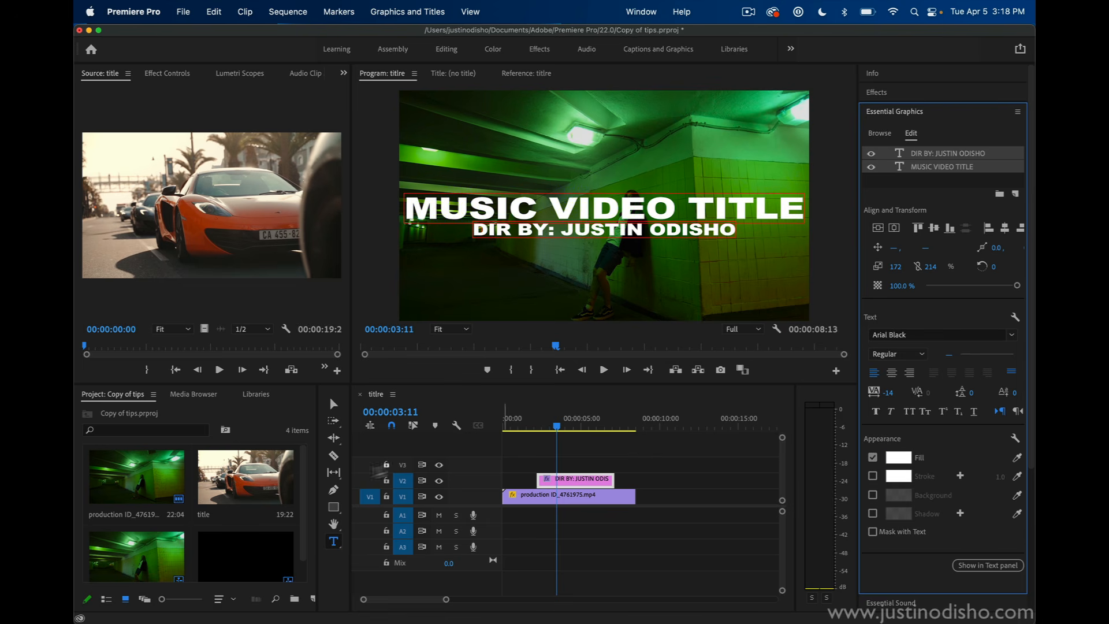
Place the title car clip on track V1 beneath the text and try a yellow hue for the text fill.
{"action": "left_click_drag", "start_coordinate": [241, 472], "coordinate": [522, 497]}
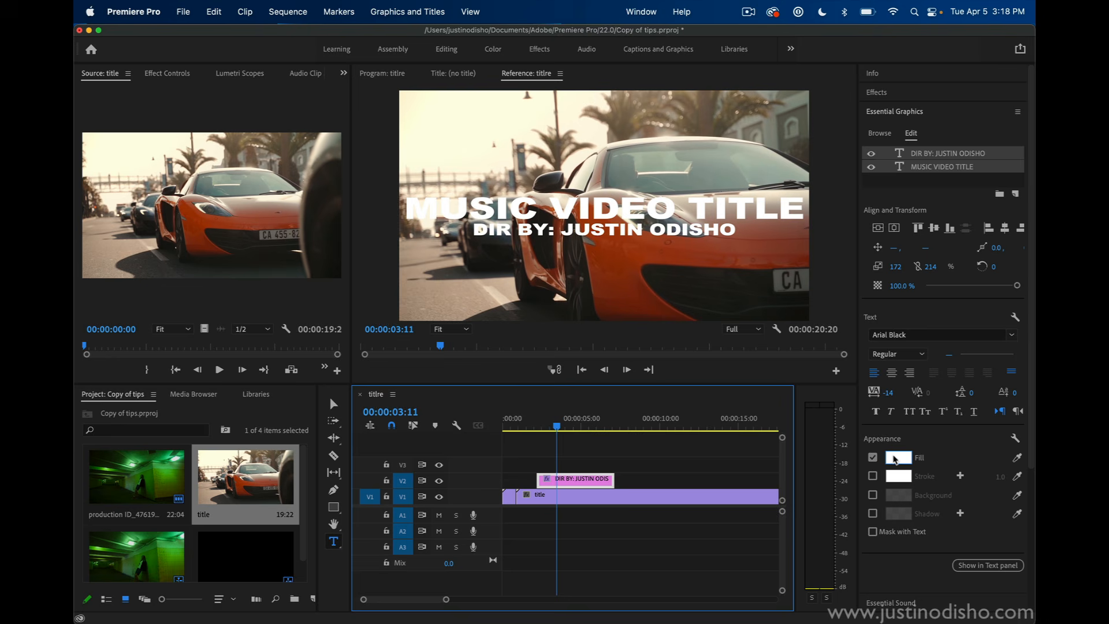
{"action": "left_click", "coordinate": [894, 459]}
{"action": "left_click", "coordinate": [577, 281]}
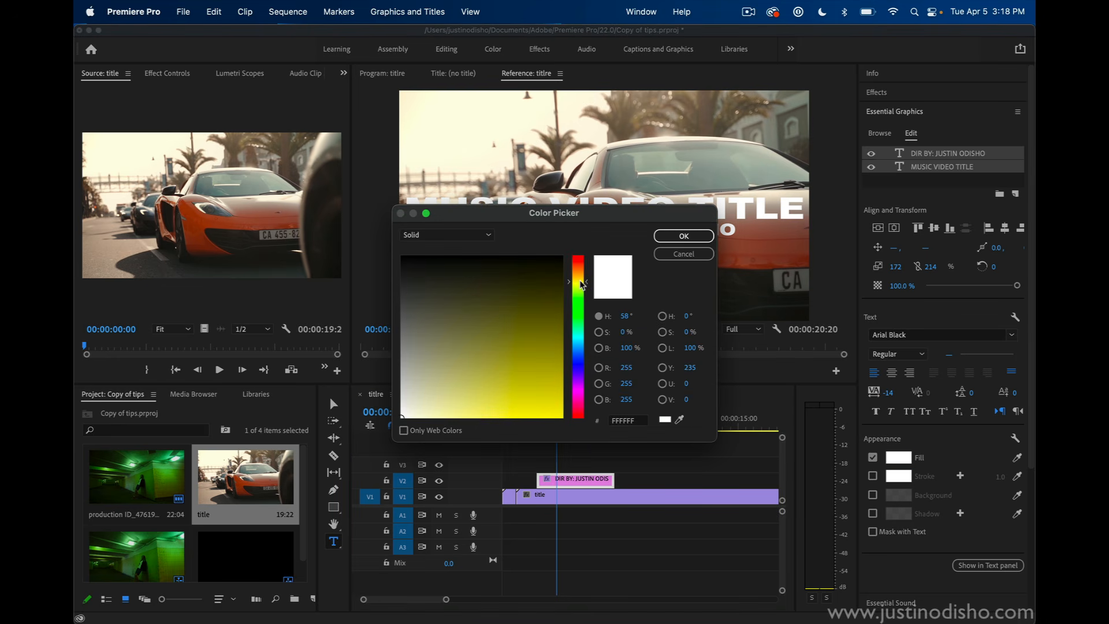
{"action": "left_click_drag", "start_coordinate": [586, 420], "coordinate": [593, 425]}
{"action": "left_click", "coordinate": [678, 254]}
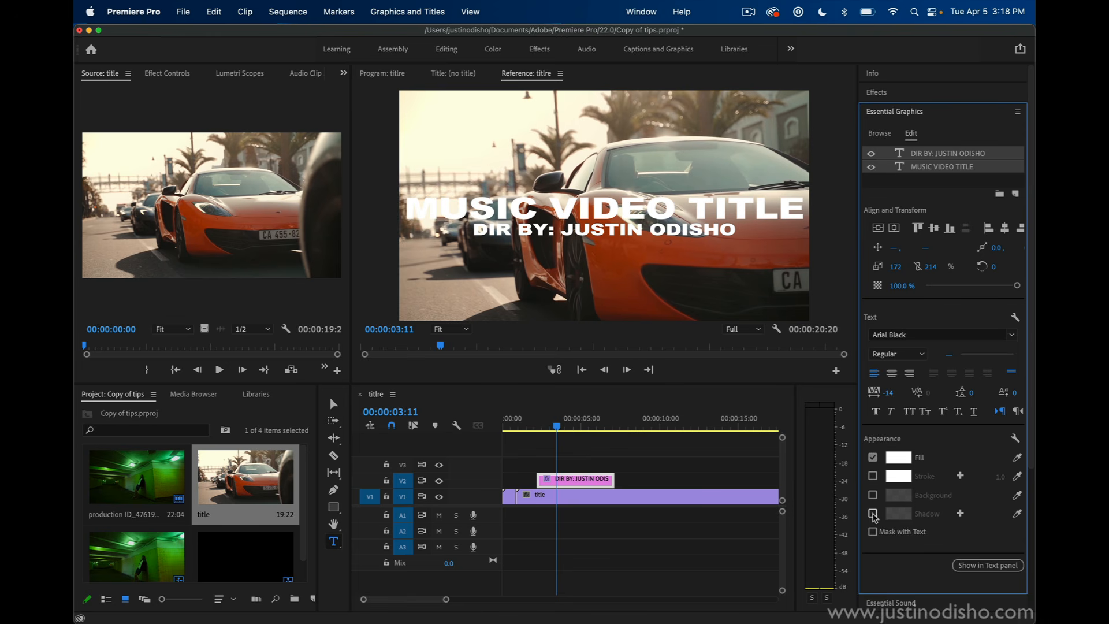
Add a shadow to both text layers with 35% opacity and a blur of 60.
{"action": "left_click", "coordinate": [873, 514]}
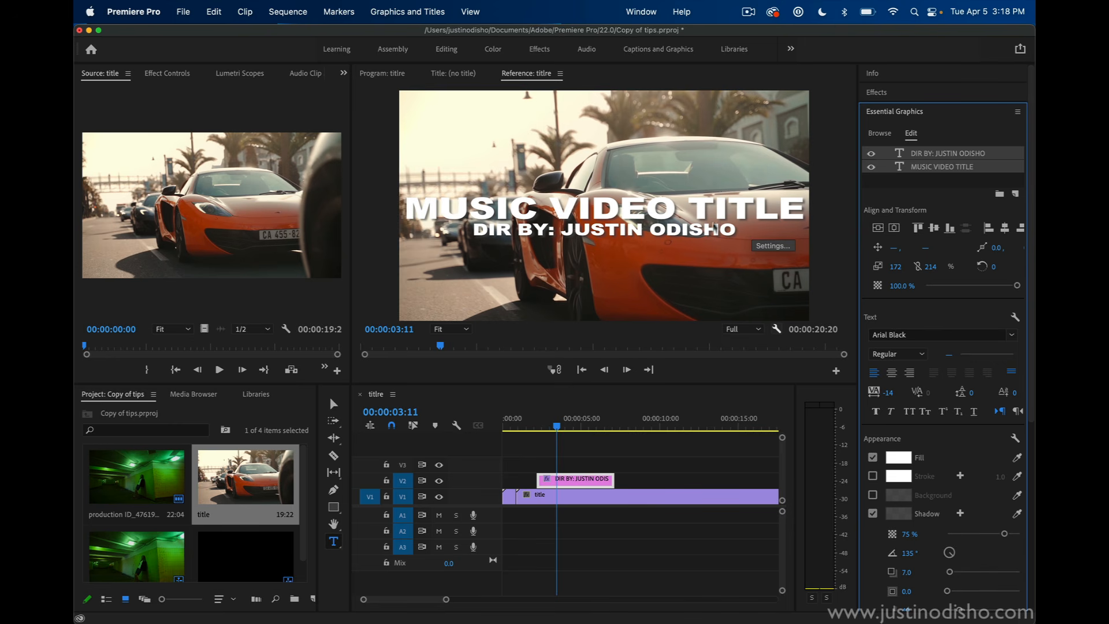
{"action": "scroll", "coordinate": [936, 485], "scroll_direction": "down", "scroll_amount": 2}
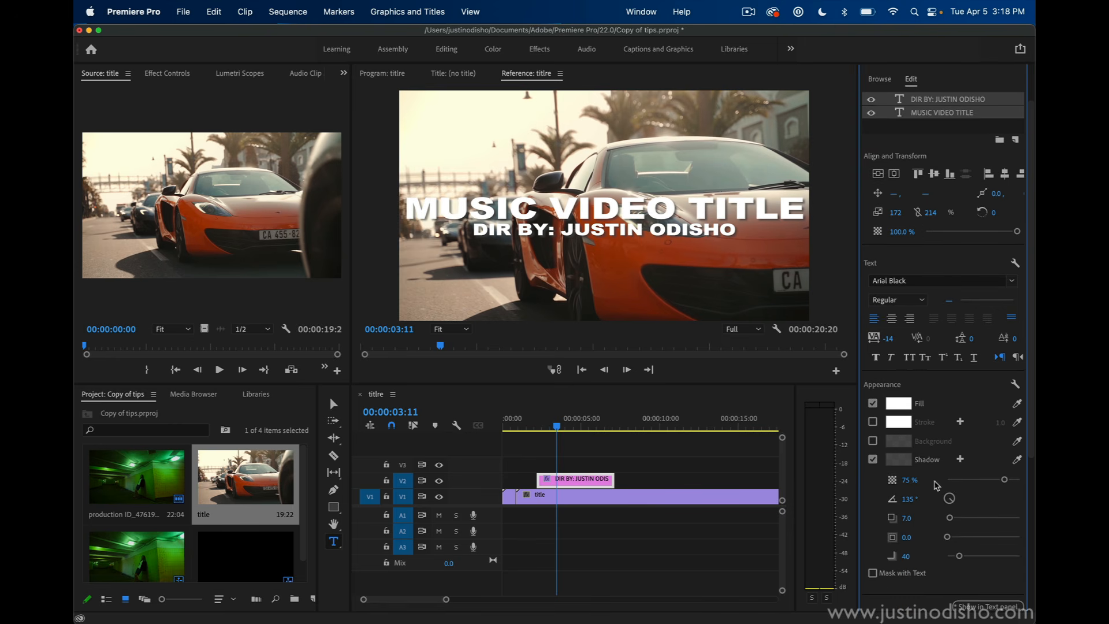
{"action": "left_click", "coordinate": [968, 480]}
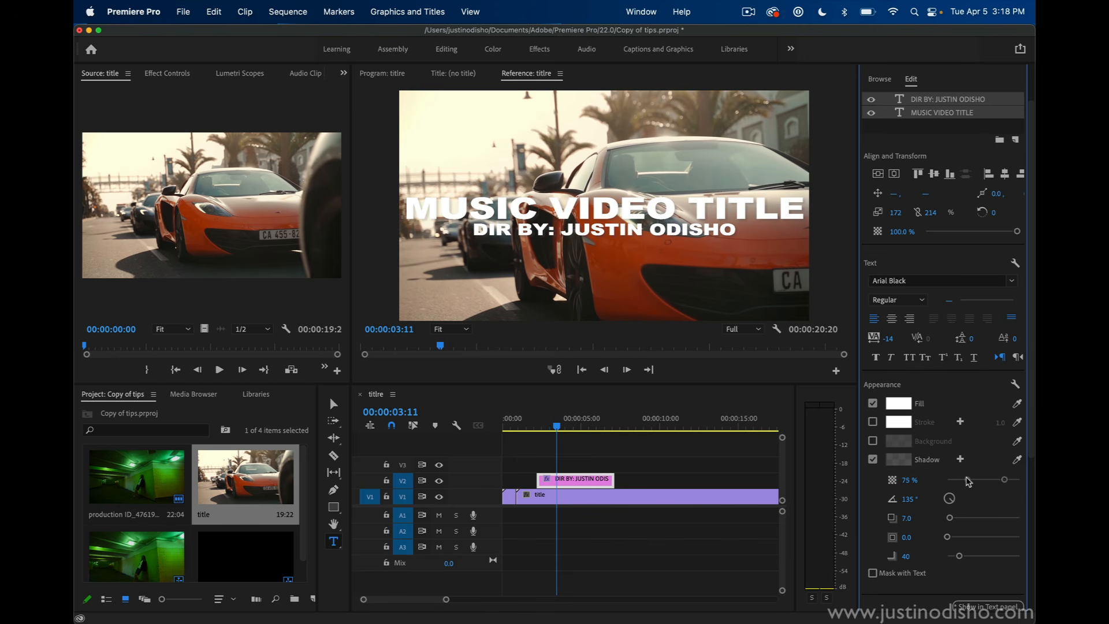
{"action": "left_click_drag", "start_coordinate": [973, 482], "coordinate": [978, 481]}
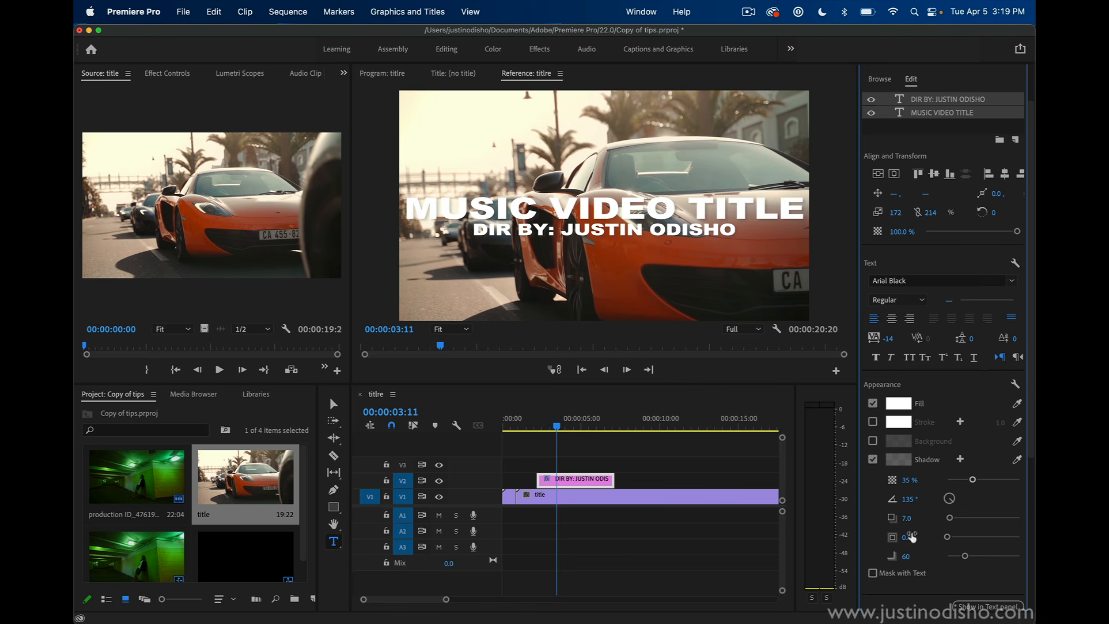
{"action": "left_click_drag", "start_coordinate": [917, 553], "coordinate": [918, 552]}
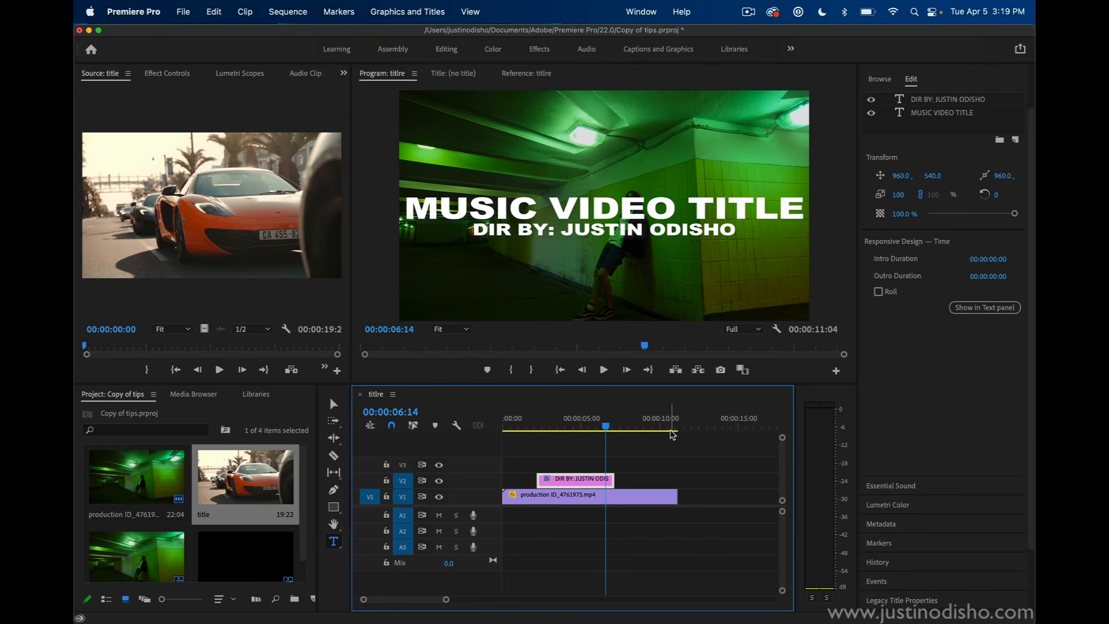
Play the sequence and trim the end of the title graphic to shortly after the 5-second mark.
{"action": "left_click", "coordinate": [513, 424]}
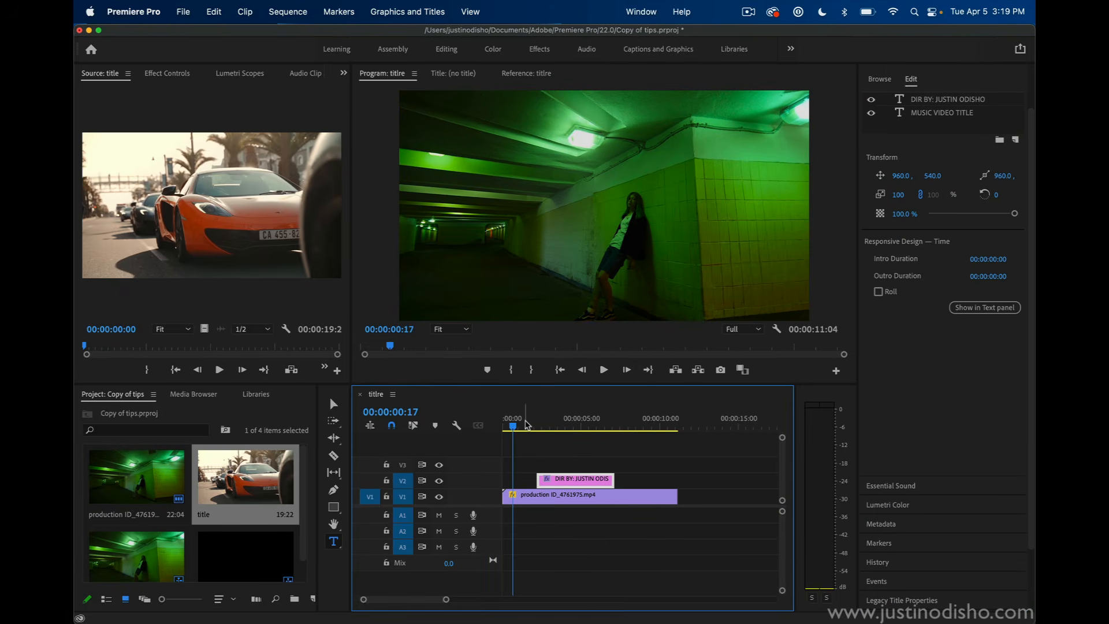
{"action": "key", "text": "space"}
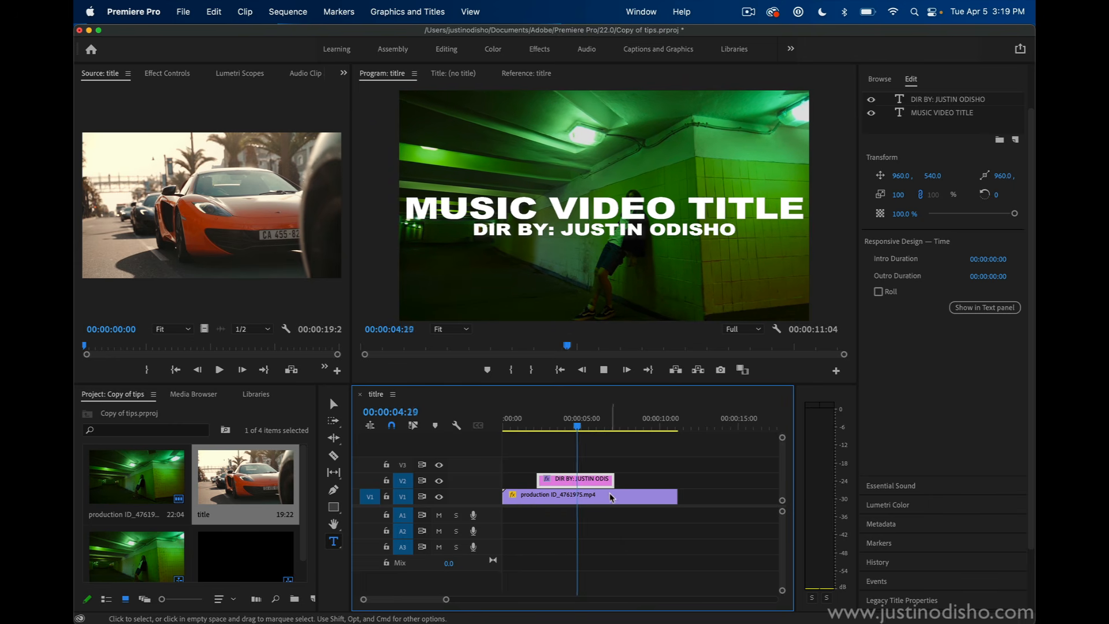
{"action": "key", "text": "space"}
{"action": "left_click_drag", "start_coordinate": [612, 478], "coordinate": [593, 479]}
{"action": "key", "text": "space"}
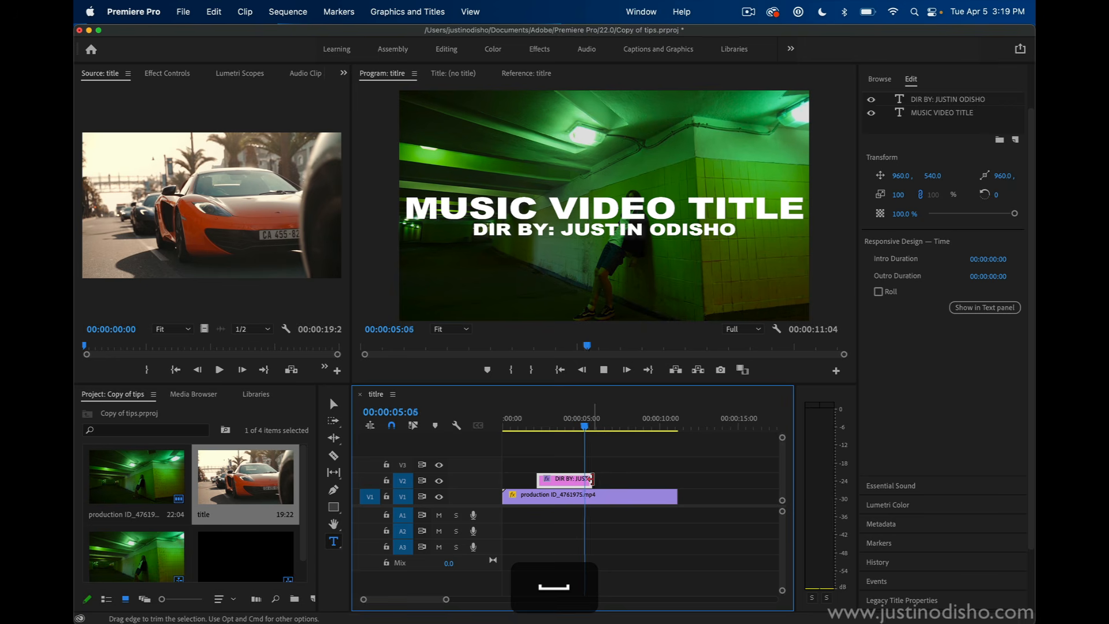
{"action": "key", "text": "space"}
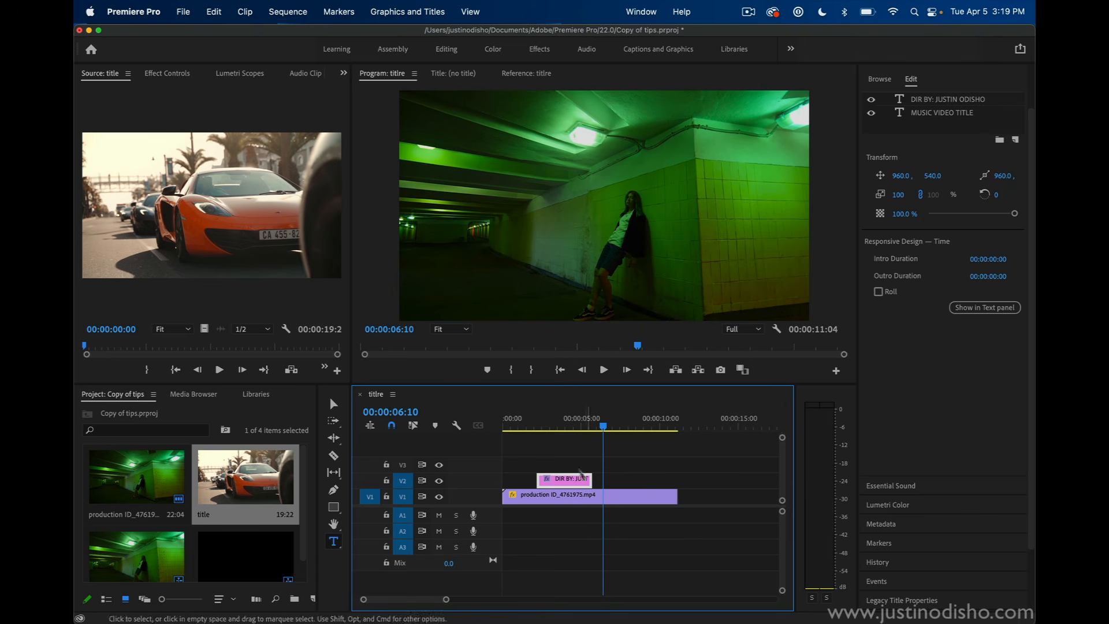
Try the default cross dissolve at the start of the title graphic, preview it, and undo it.
{"action": "left_click", "coordinate": [552, 421]}
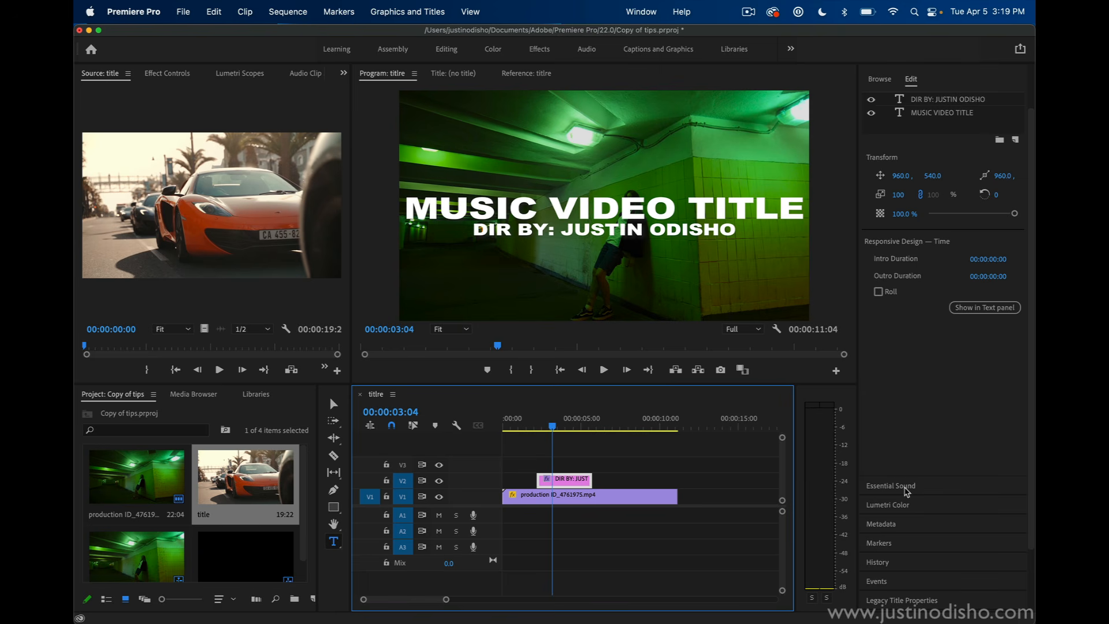
{"action": "right_click", "coordinate": [537, 483]}
{"action": "left_click", "coordinate": [593, 570]}
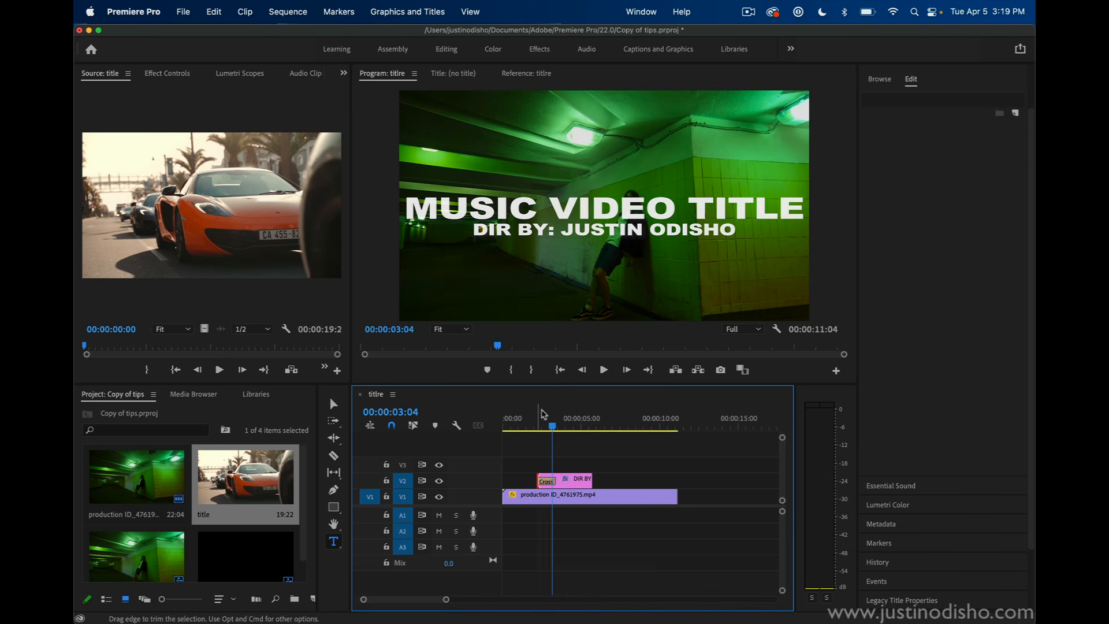
{"action": "left_click", "coordinate": [534, 420]}
{"action": "key", "text": "space"}
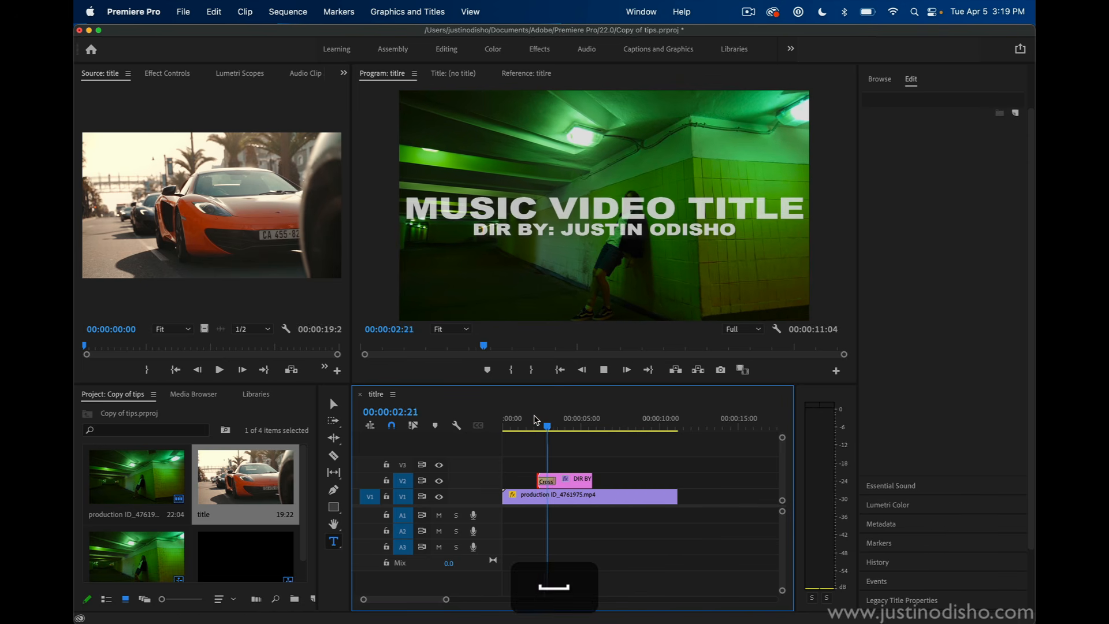
{"action": "key", "text": "cmd+z"}
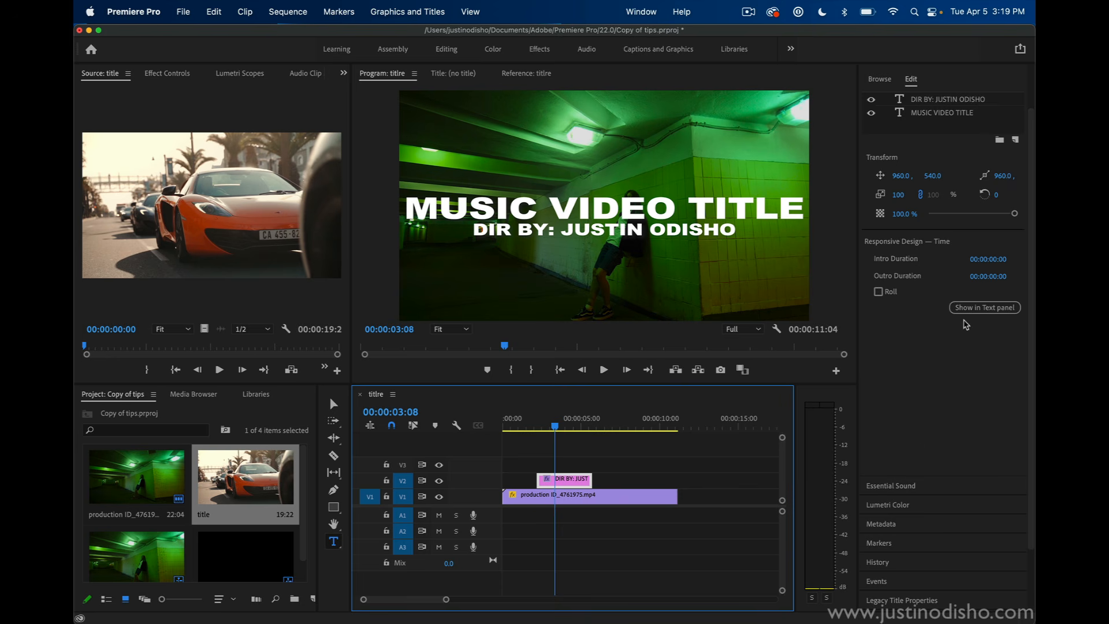
Clear the effects search and apply the Wipe video transition to the start of the title graphic.
{"action": "scroll", "coordinate": [953, 184], "scroll_direction": "up", "scroll_amount": 3}
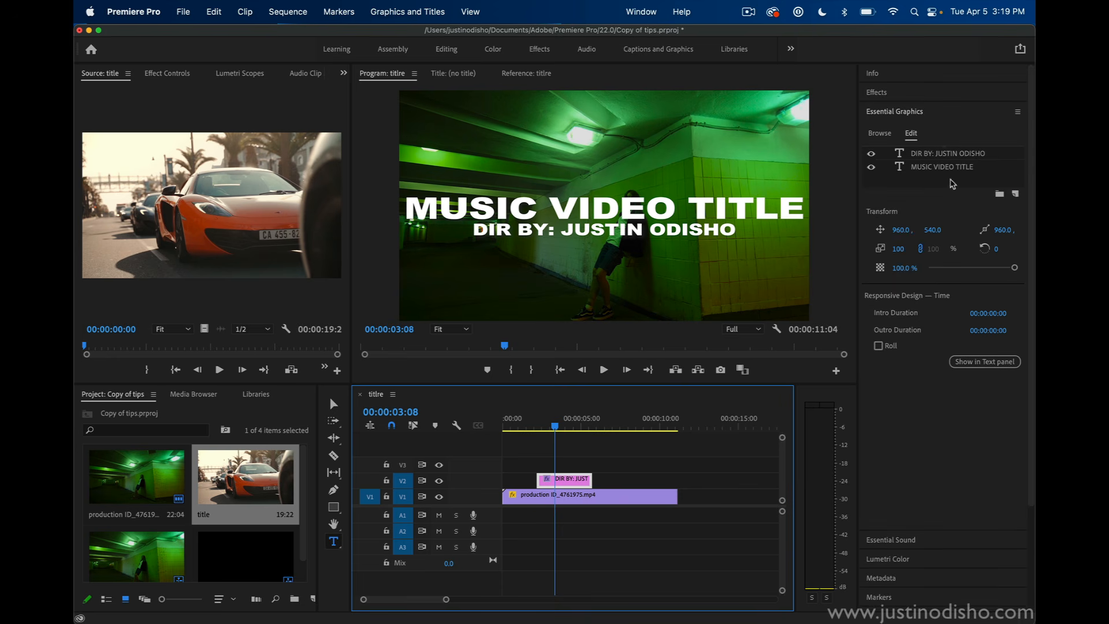
{"action": "left_click", "coordinate": [927, 94]}
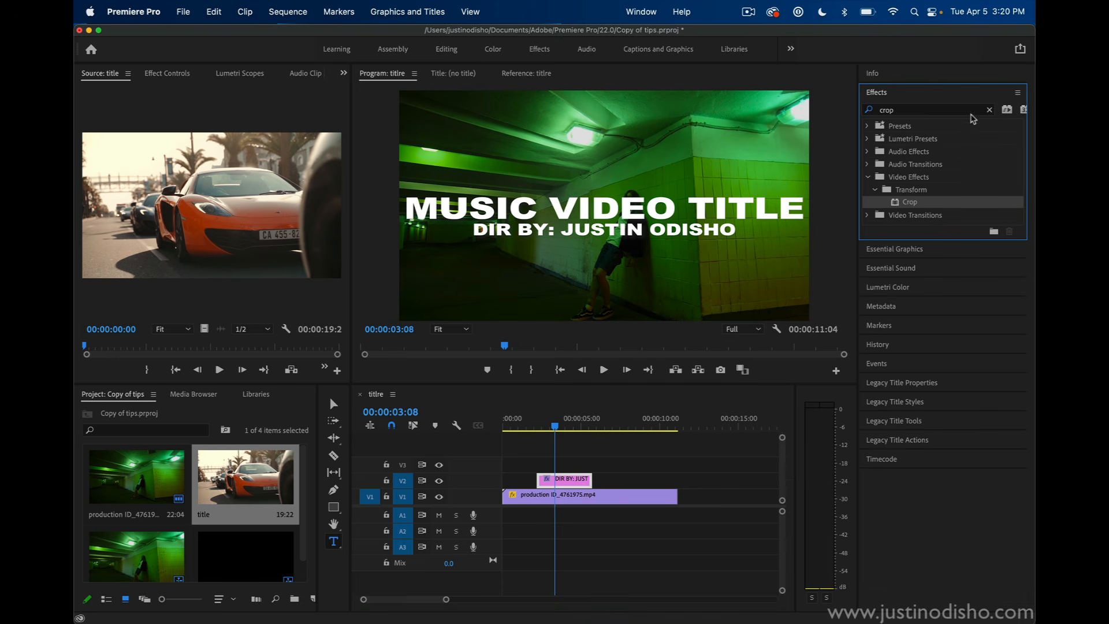
{"action": "left_click", "coordinate": [988, 110]}
{"action": "left_click", "coordinate": [866, 189]}
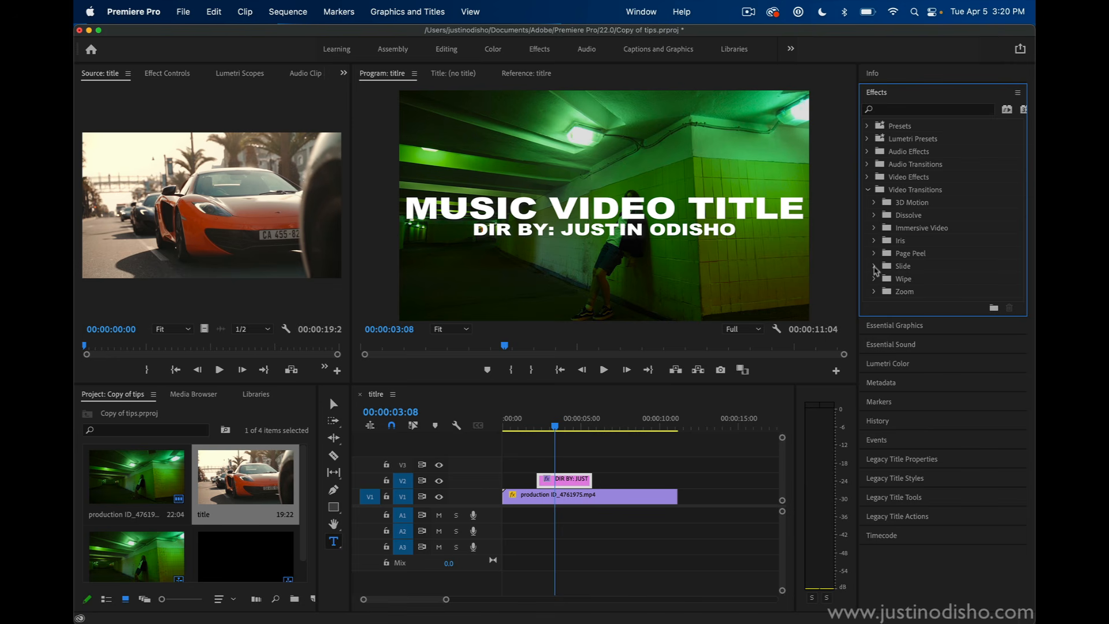
{"action": "left_click", "coordinate": [874, 278]}
{"action": "left_click_drag", "start_coordinate": [921, 329], "coordinate": [541, 481]}
Preview the wipe over the title graphic and shorten the transition's duration.
{"action": "left_click", "coordinate": [527, 426]}
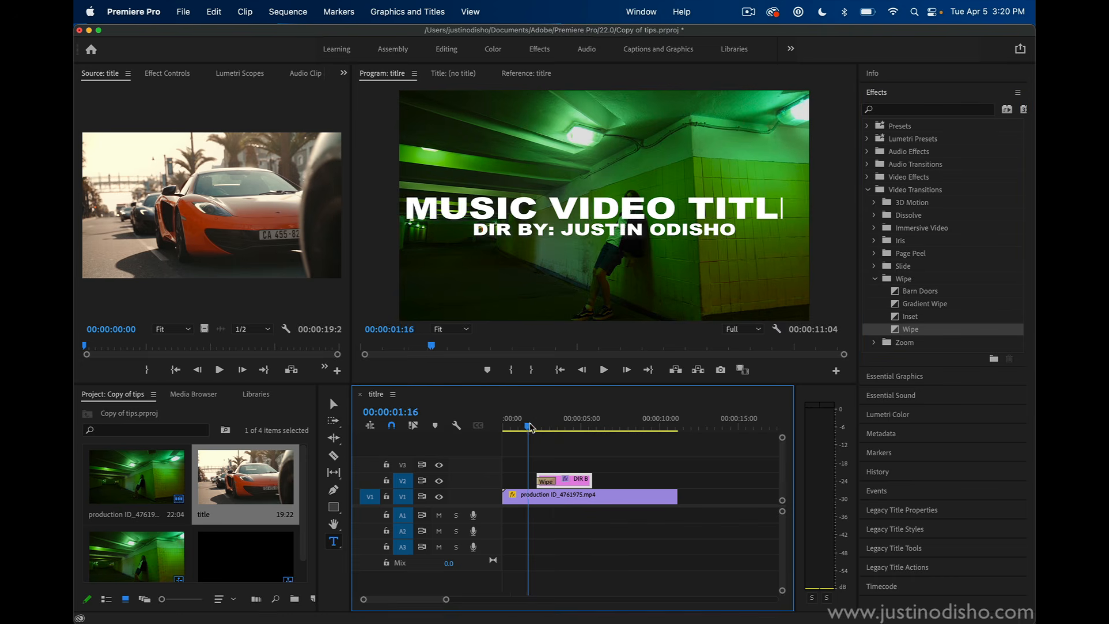
{"action": "key", "text": "space"}
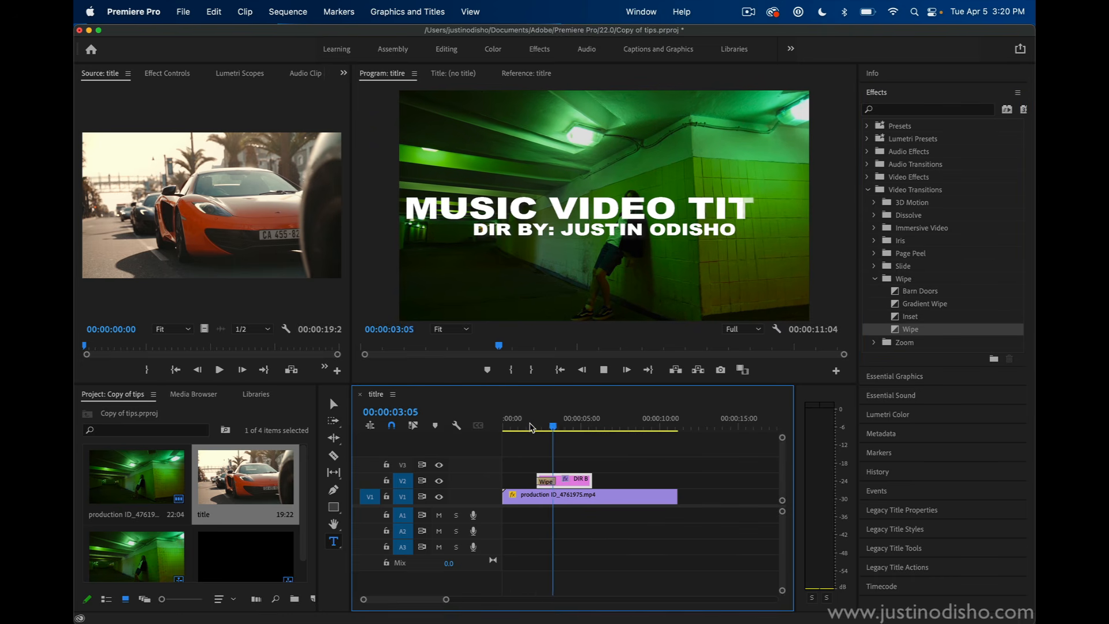
{"action": "key", "text": "space"}
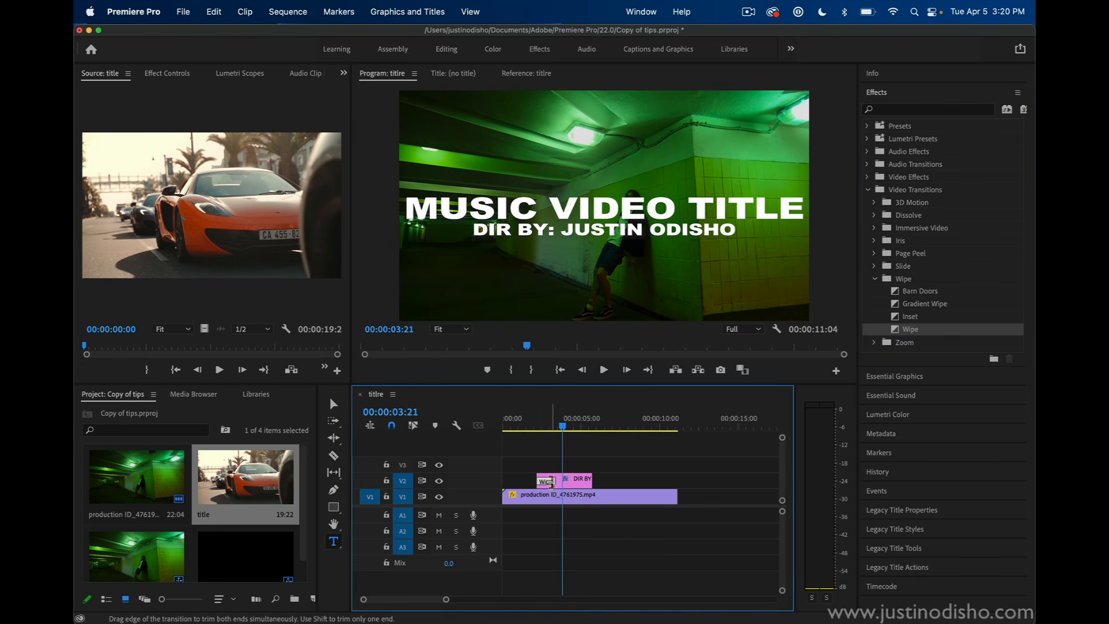
{"action": "left_click_drag", "start_coordinate": [546, 480], "coordinate": [543, 480]}
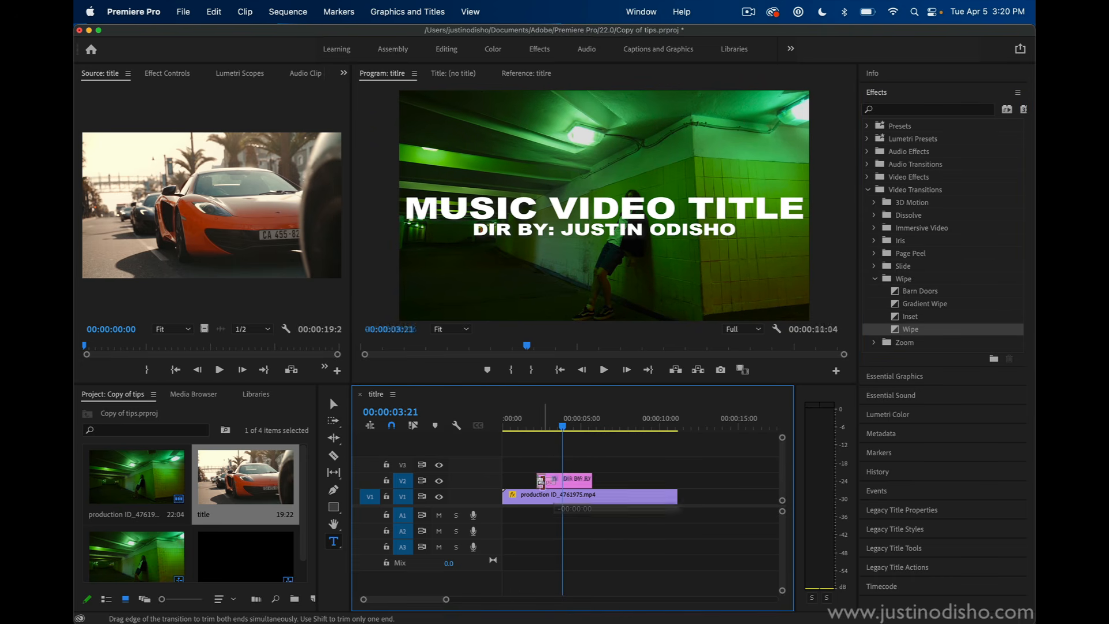
Preview the wipe, undo its last duration change, and delete the Wipe transition from the title graphic.
{"action": "left_click", "coordinate": [532, 426]}
{"action": "key", "text": "space"}
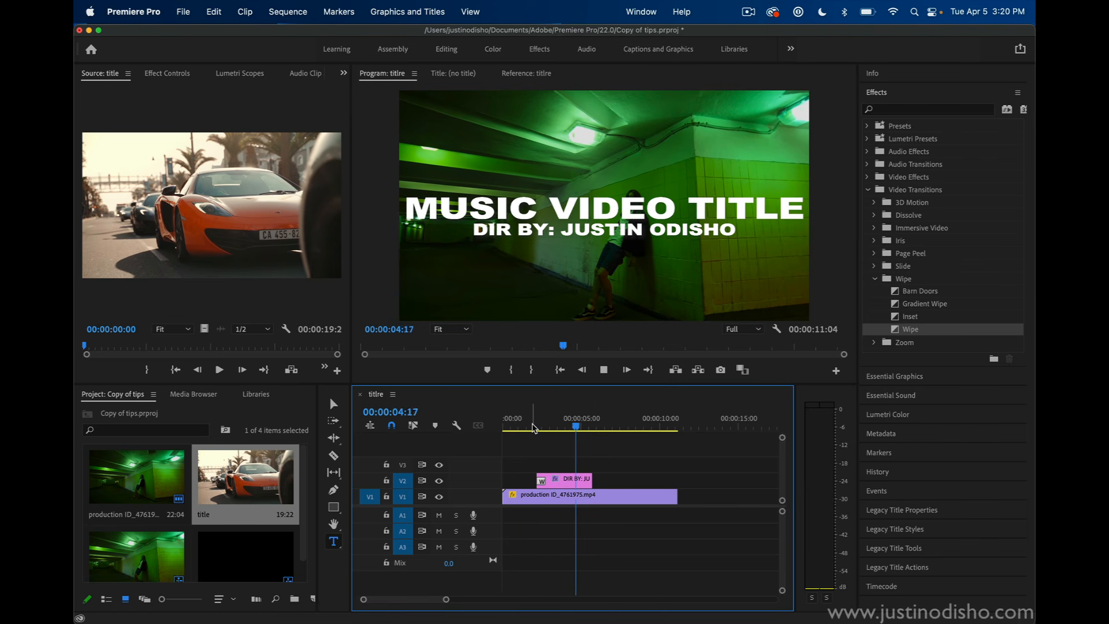
{"action": "key", "text": "space"}
{"action": "key", "text": "super+z"}
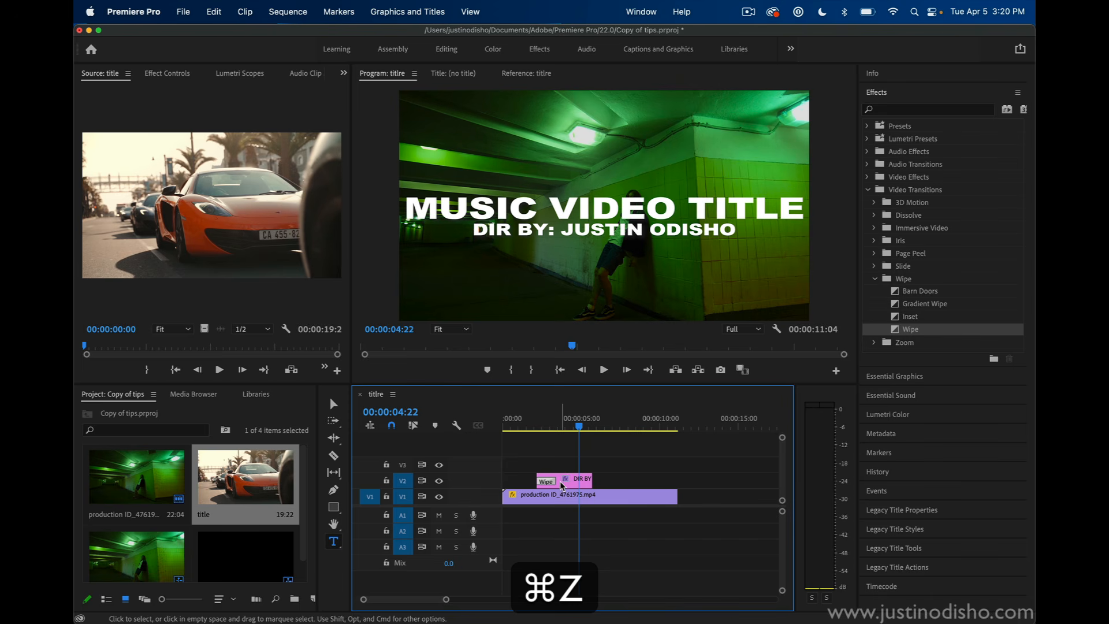
{"action": "key", "text": "BackSpace"}
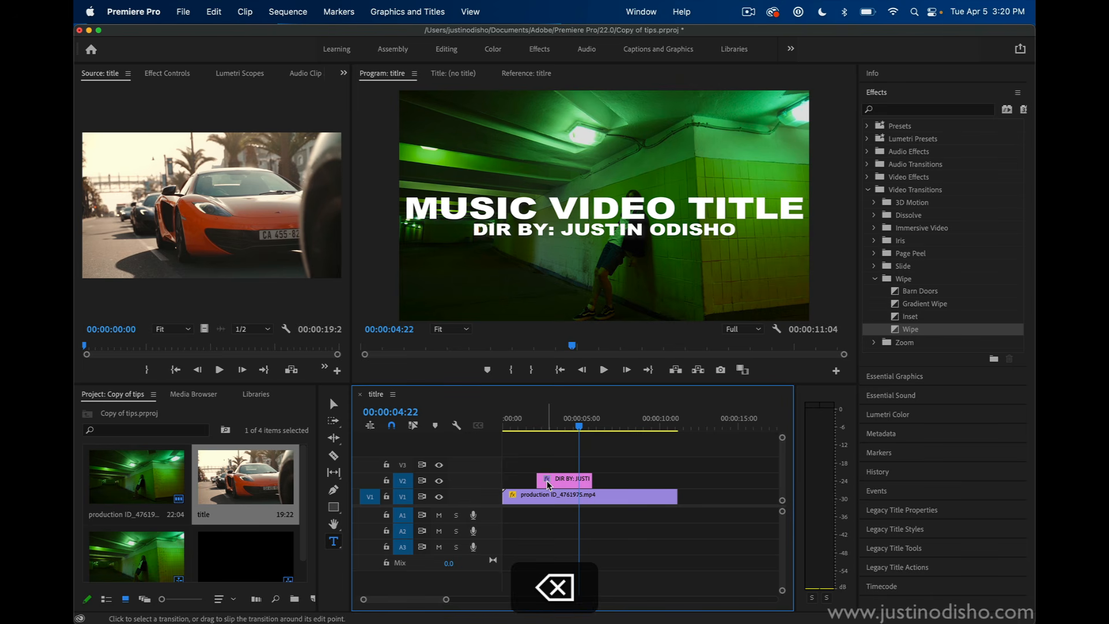
Draw a tall, thin vertical rectangle across the title's first letter and align its clip with the start of the title graphic.
{"action": "left_click", "coordinate": [337, 510]}
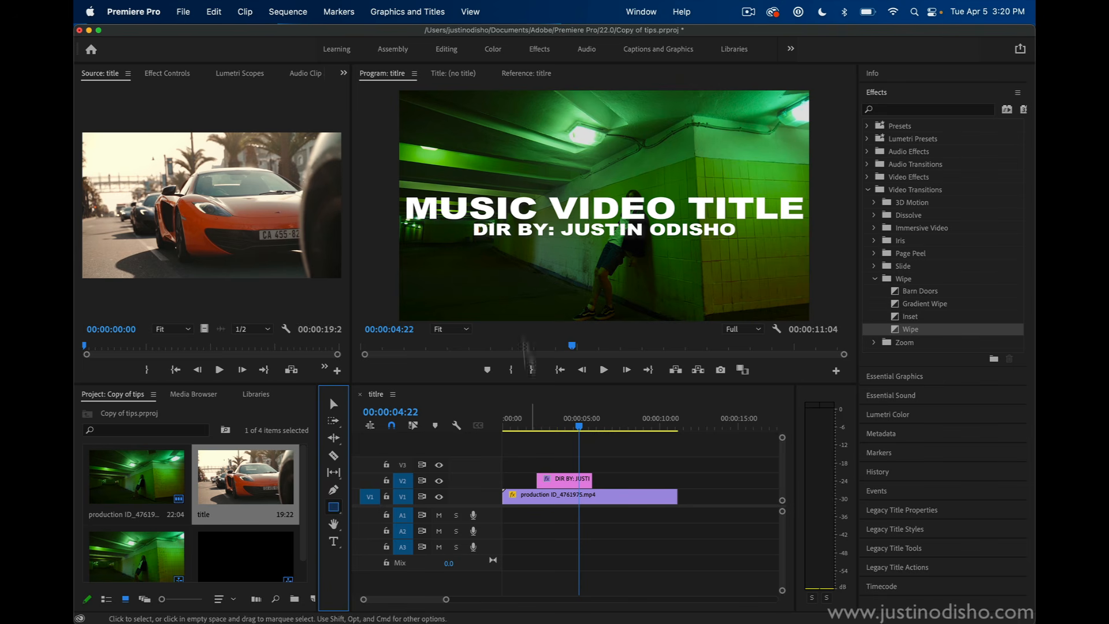
{"action": "mouse_move", "coordinate": [421, 153]}
{"action": "left_mouse_down"}
{"action": "mouse_move", "coordinate": [424, 294]}
{"action": "mouse_move", "coordinate": [422, 286]}
{"action": "left_mouse_up"}
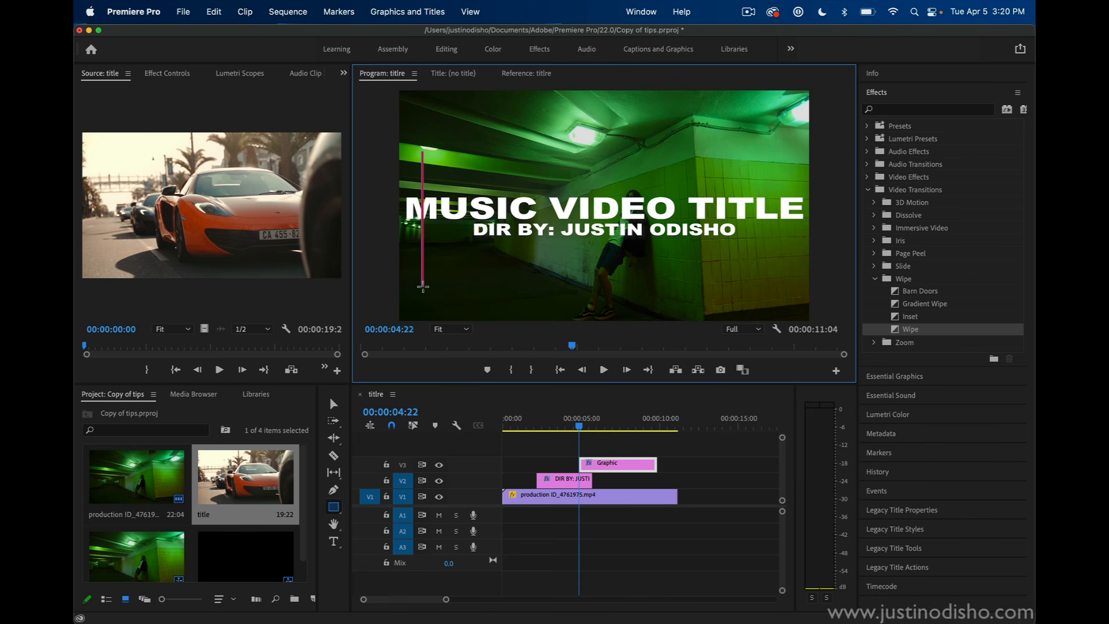
{"action": "left_click_drag", "start_coordinate": [630, 466], "coordinate": [586, 469]}
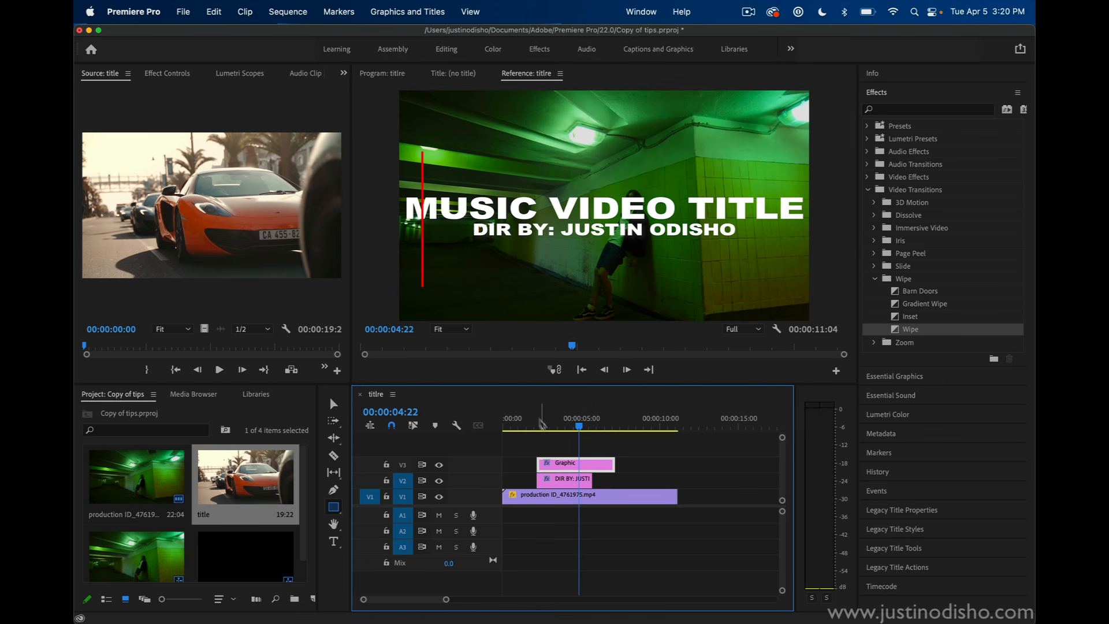
Set the bar's Motion Position X to 846 so it leaves the frame's left edge, and keyframe it at the clip's start.
{"action": "left_click", "coordinate": [168, 73]}
{"action": "left_click_drag", "start_coordinate": [569, 426], "coordinate": [542, 426]}
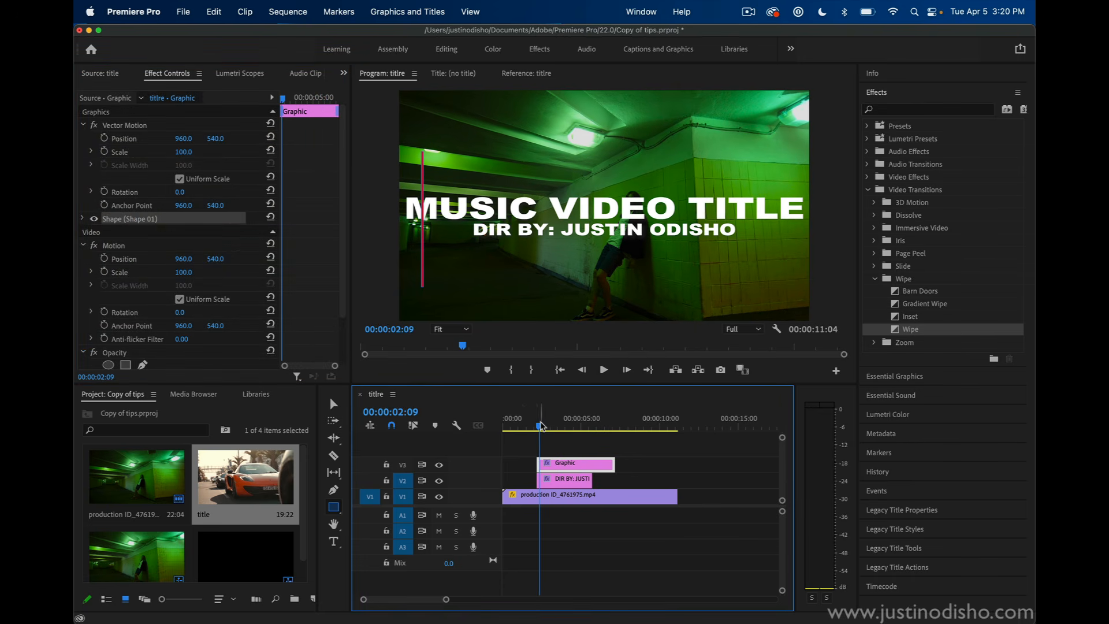
{"action": "left_click", "coordinate": [185, 260]}
{"action": "left_click_drag", "start_coordinate": [178, 259], "coordinate": [116, 259]}
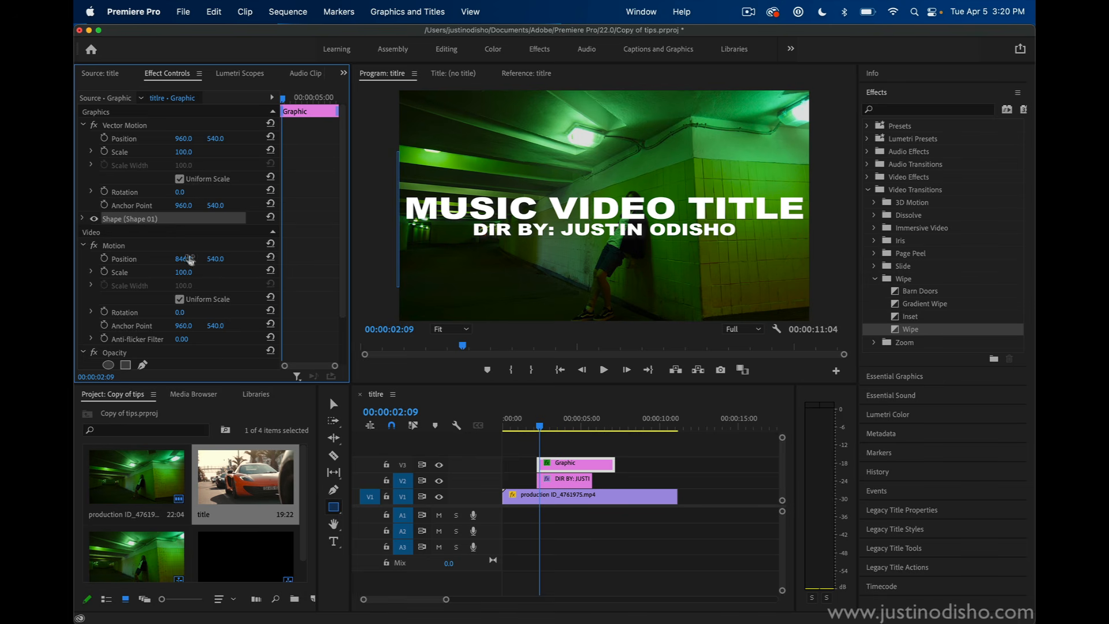
{"action": "mouse_move", "coordinate": [301, 99]}
{"action": "left_mouse_down"}
{"action": "mouse_move", "coordinate": [231, 101]}
{"action": "mouse_move", "coordinate": [297, 101]}
{"action": "left_mouse_up"}
{"action": "left_click", "coordinate": [104, 257]}
Keyframe the bar's Position X at 2787, past the frame's right edge, at 00:00:03:11 and preview the movement.
{"action": "left_click", "coordinate": [285, 101]}
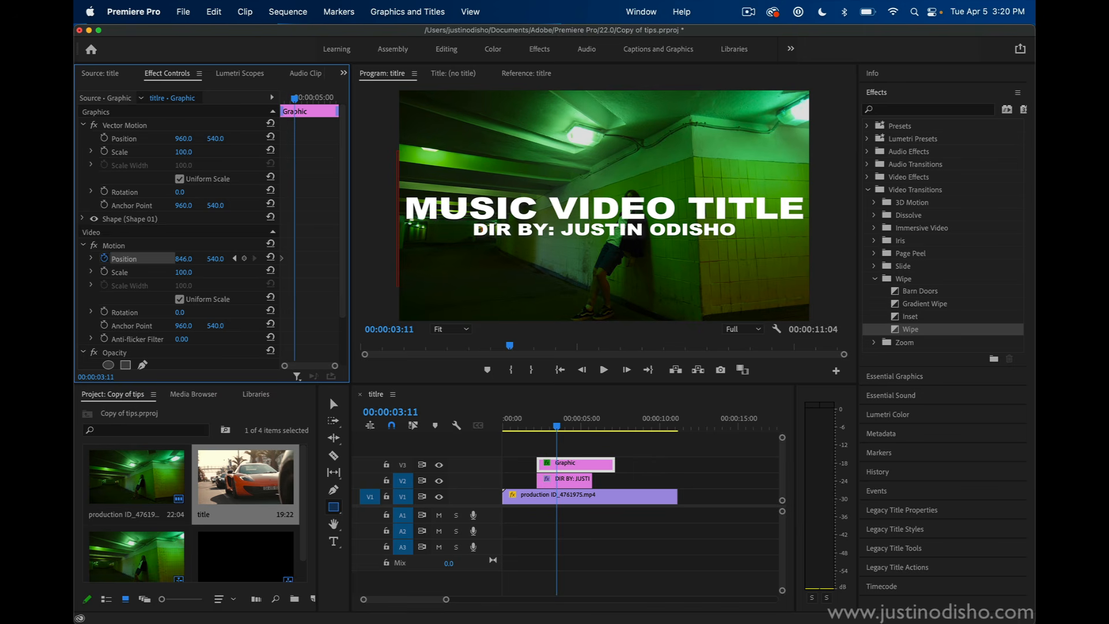
{"action": "left_click_drag", "start_coordinate": [183, 258], "coordinate": [194, 260]}
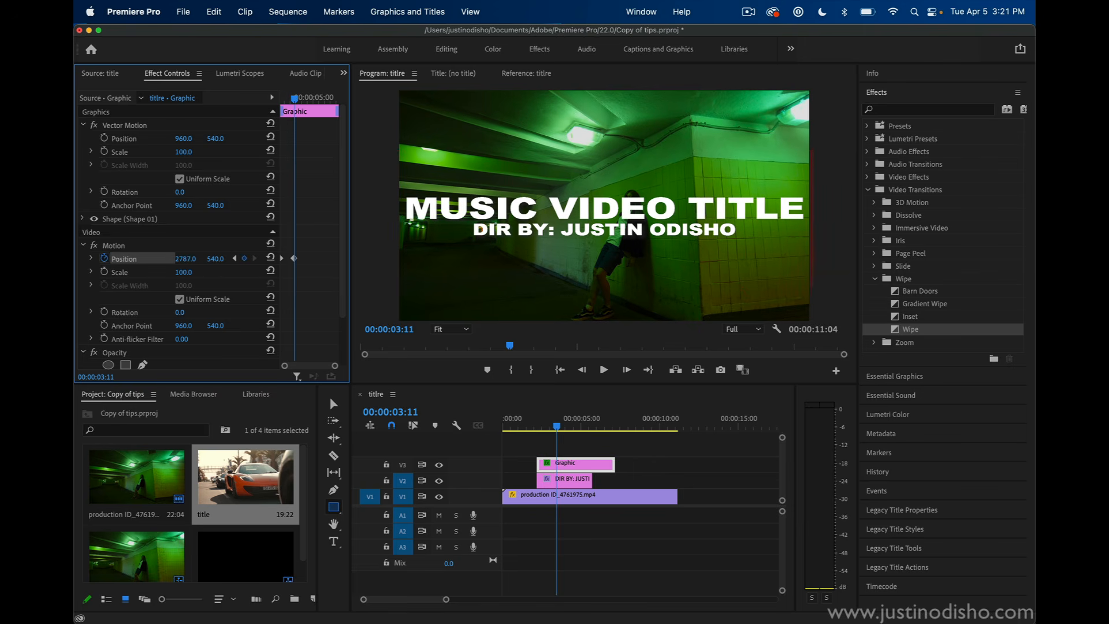
{"action": "left_click_drag", "start_coordinate": [298, 101], "coordinate": [280, 105]}
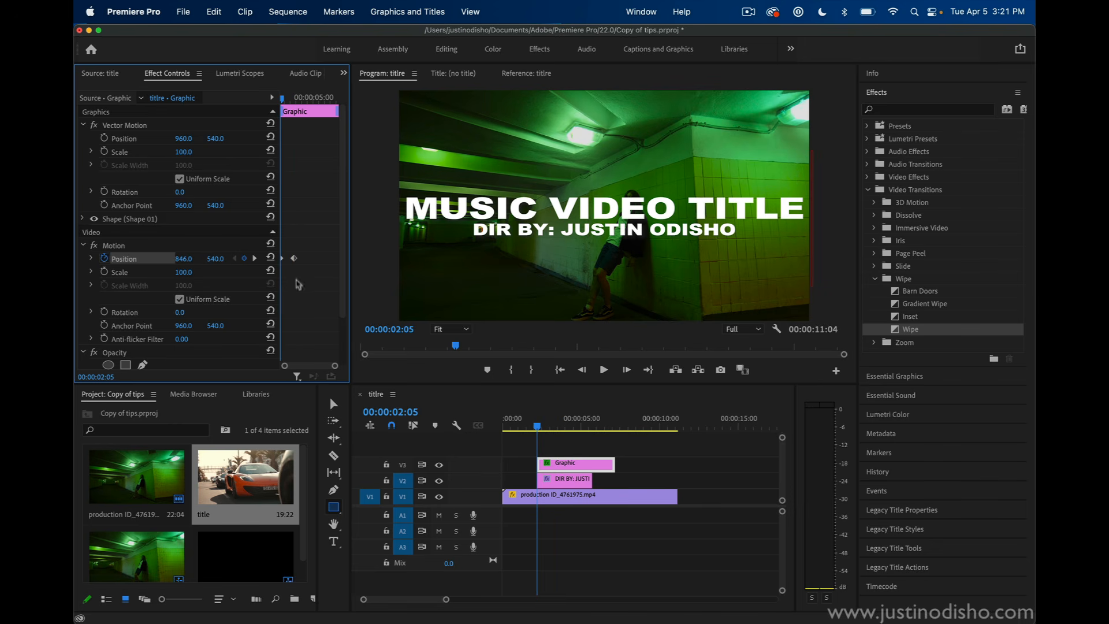
{"action": "key", "text": "space"}
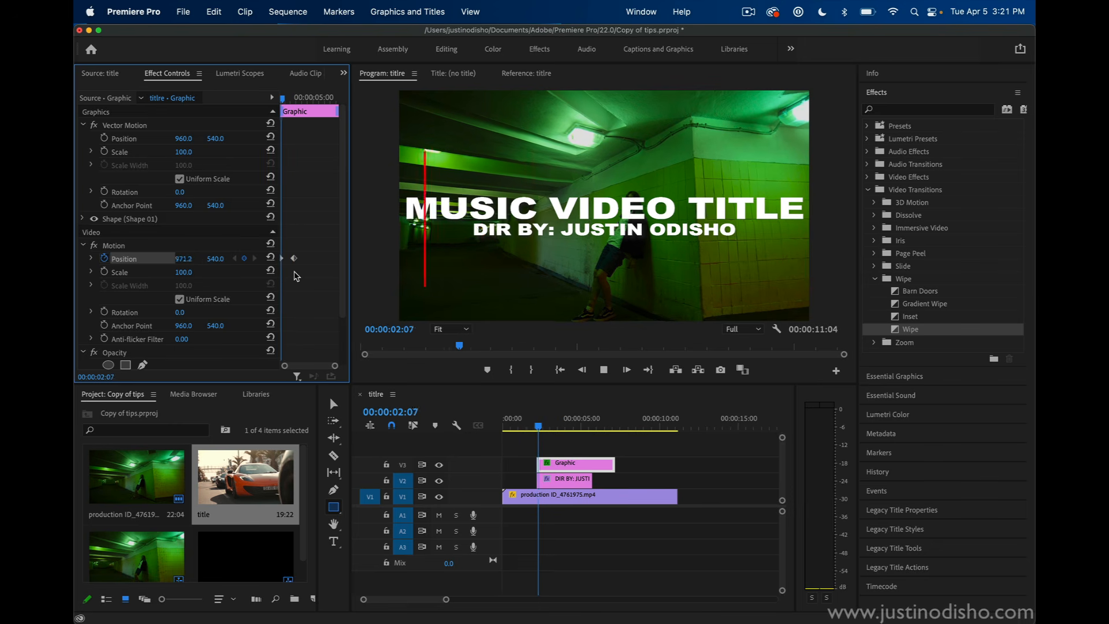
{"action": "key", "text": "space"}
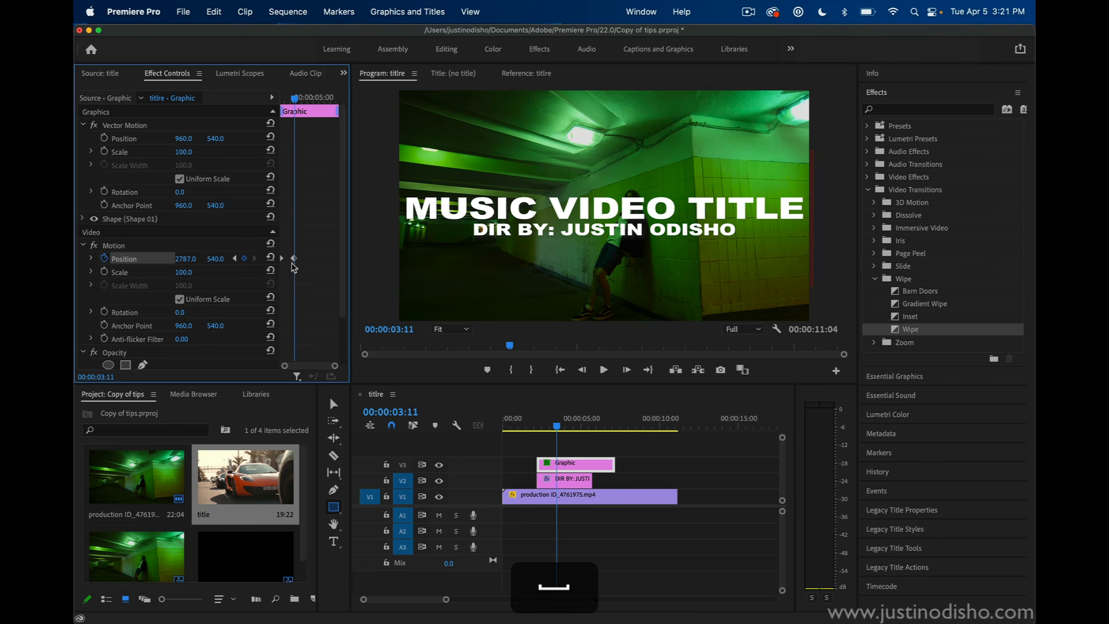
Apply Ease In to the bar's second Position keyframe and Ease Out to the first, and preview the eased movement.
{"action": "right_click", "coordinate": [295, 258]}
{"action": "mouse_move", "coordinate": [354, 381]}
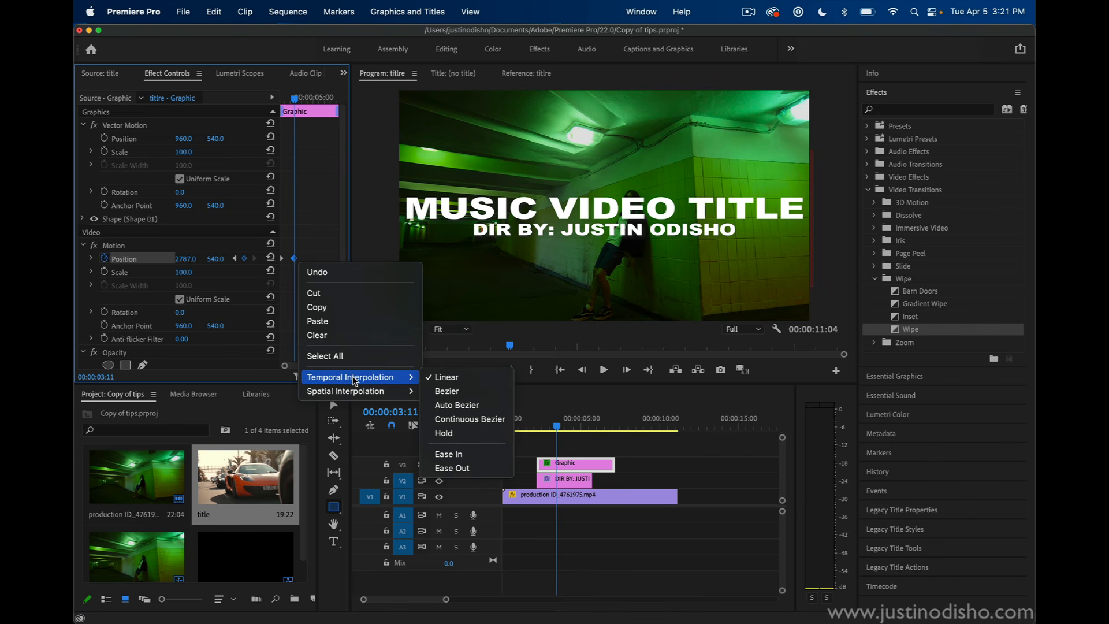
{"action": "left_click", "coordinate": [479, 455]}
{"action": "right_click", "coordinate": [284, 263]}
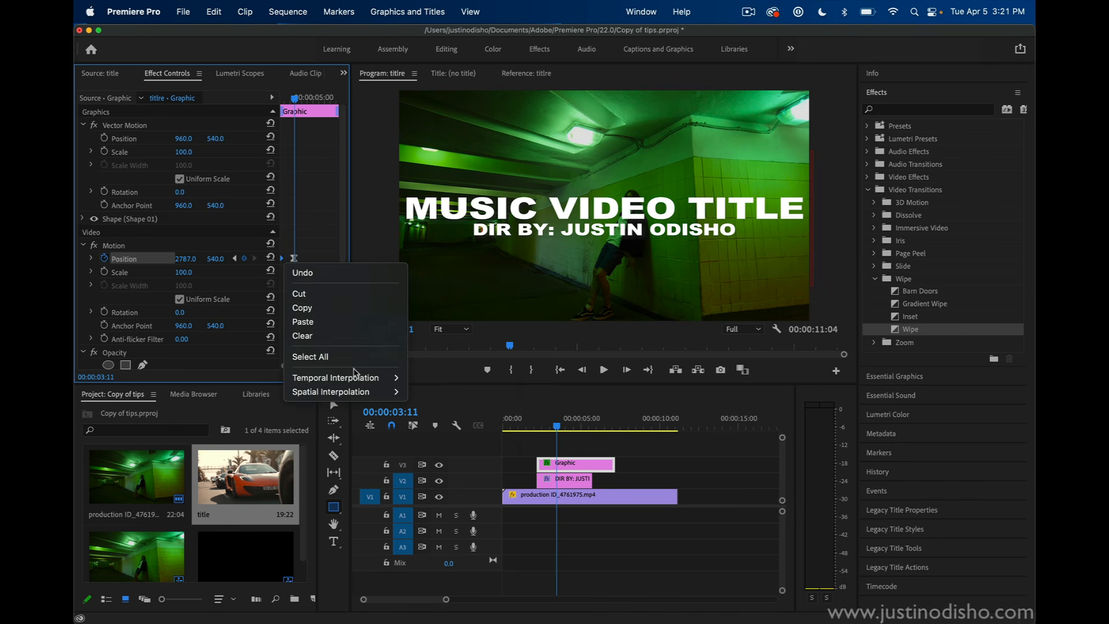
{"action": "mouse_move", "coordinate": [346, 377]}
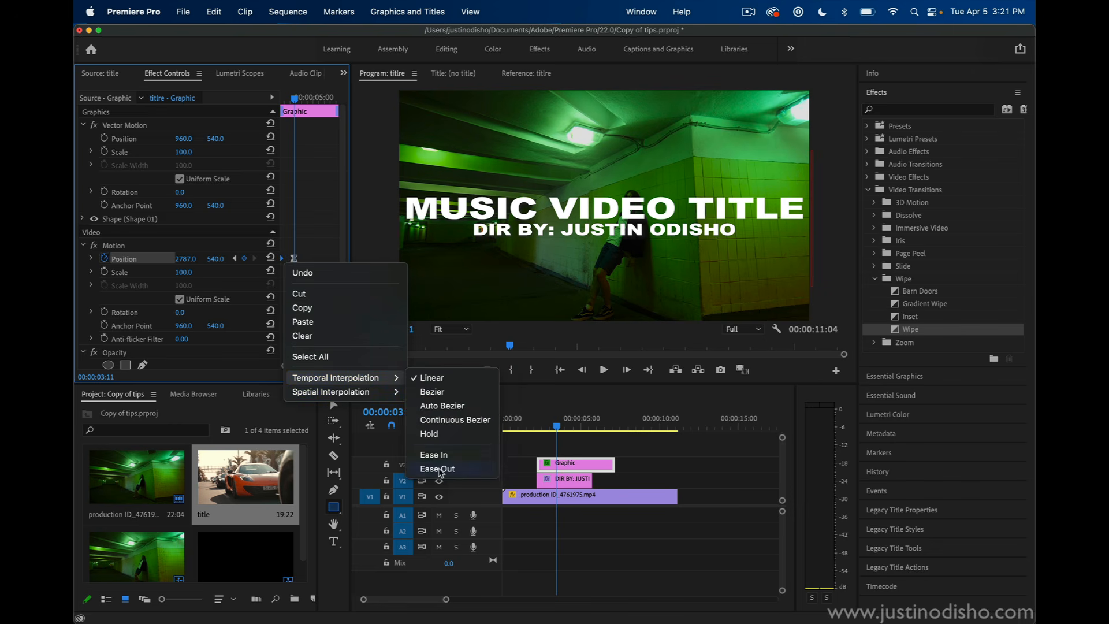
{"action": "left_click", "coordinate": [437, 469]}
{"action": "left_click_drag", "start_coordinate": [293, 106], "coordinate": [229, 101]}
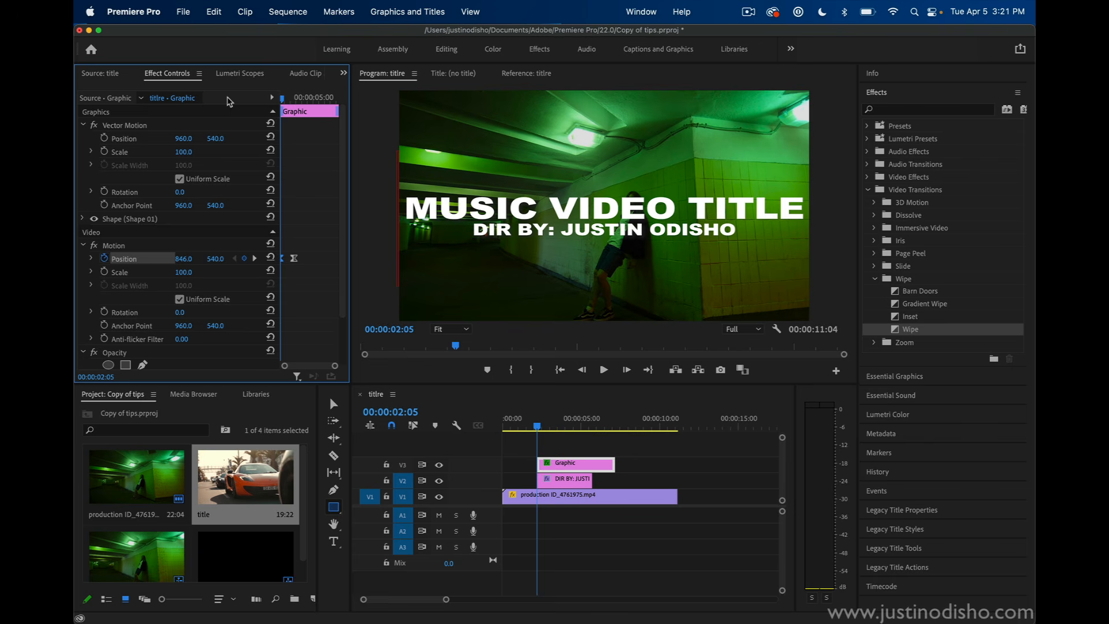
{"action": "key", "text": "space"}
{"action": "key", "text": "space"}
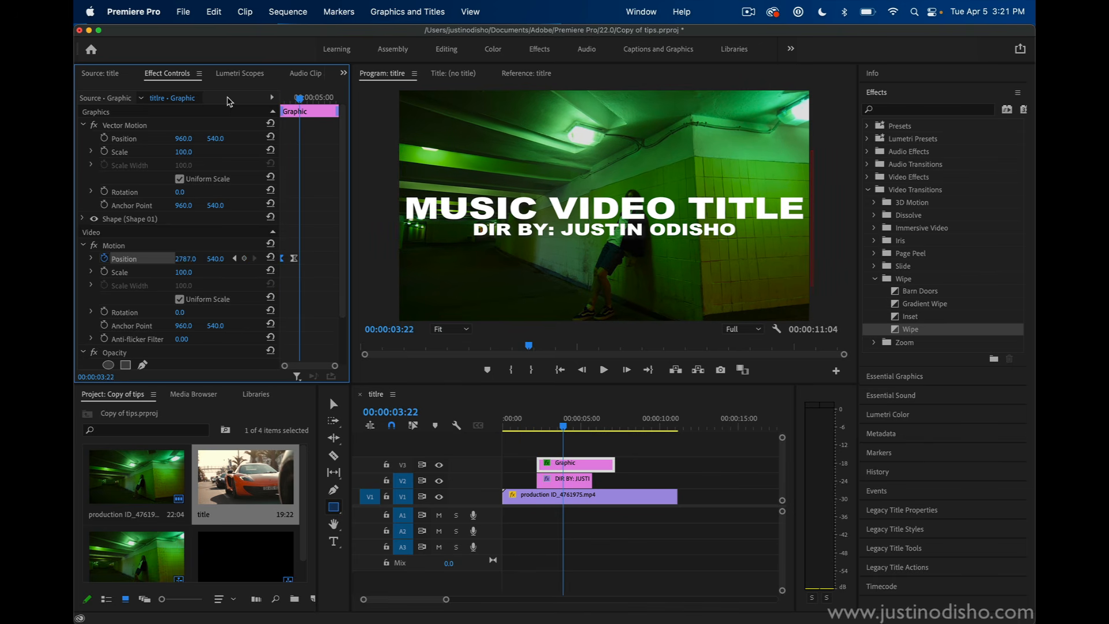
Search the effects for "crop" and apply the Crop effect to the title graphic.
{"action": "left_click_drag", "start_coordinate": [546, 424], "coordinate": [540, 424]}
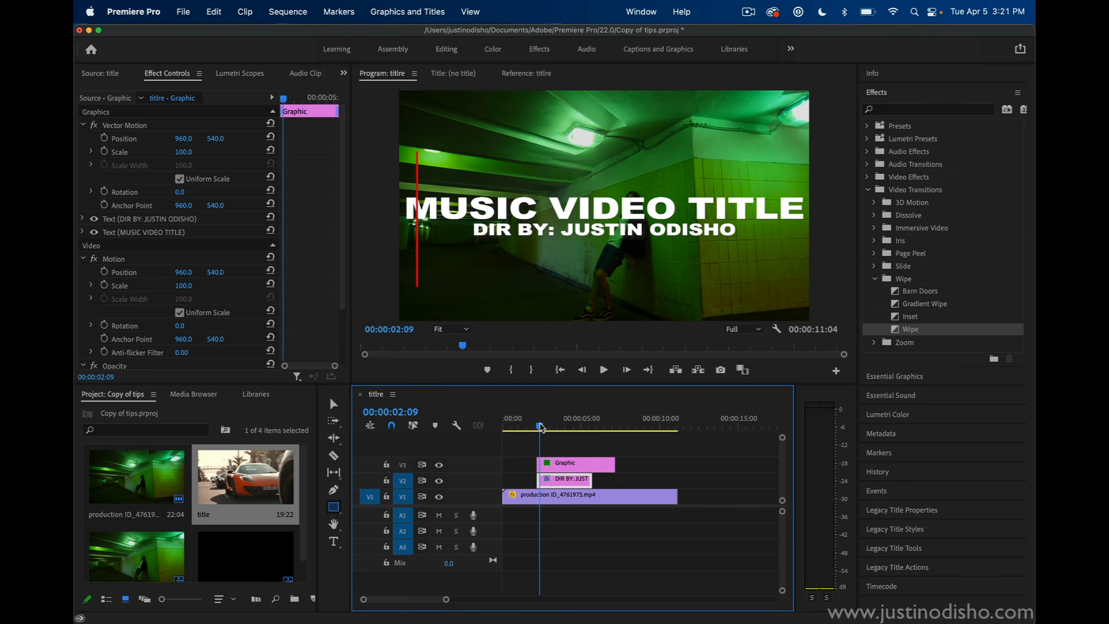
{"action": "left_click", "coordinate": [894, 110]}
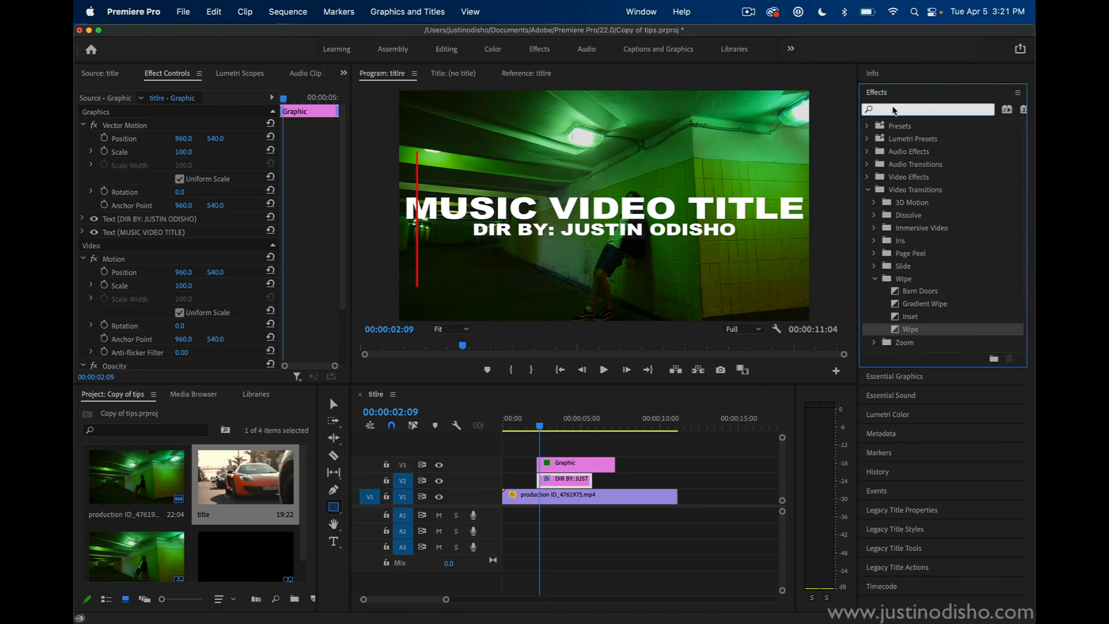
{"action": "type", "text": "crop"}
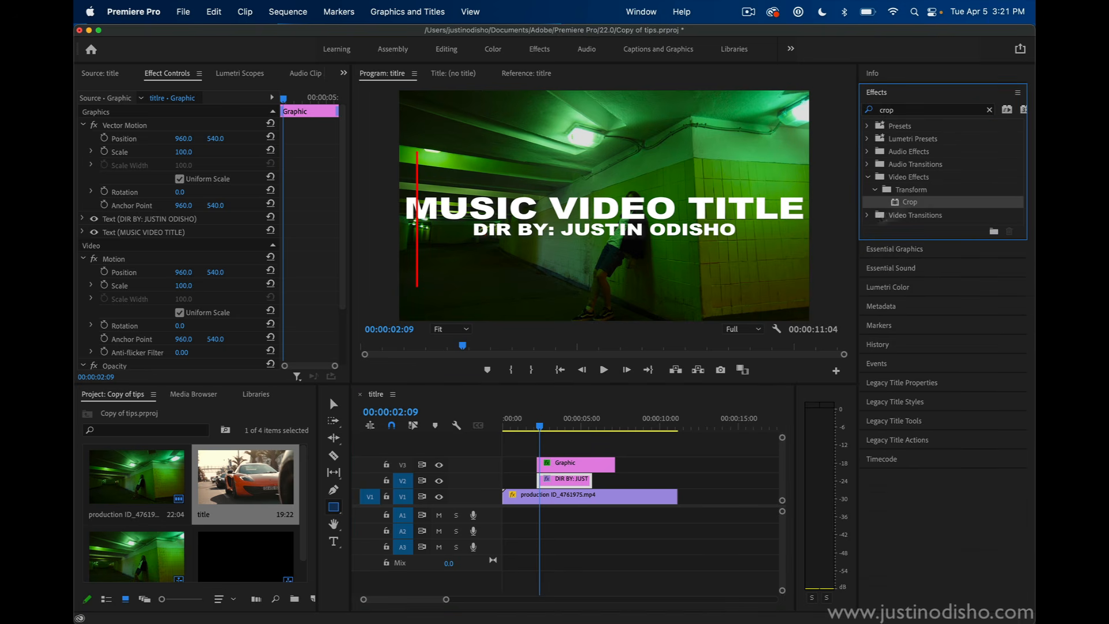
{"action": "left_click_drag", "start_coordinate": [910, 201], "coordinate": [571, 483]}
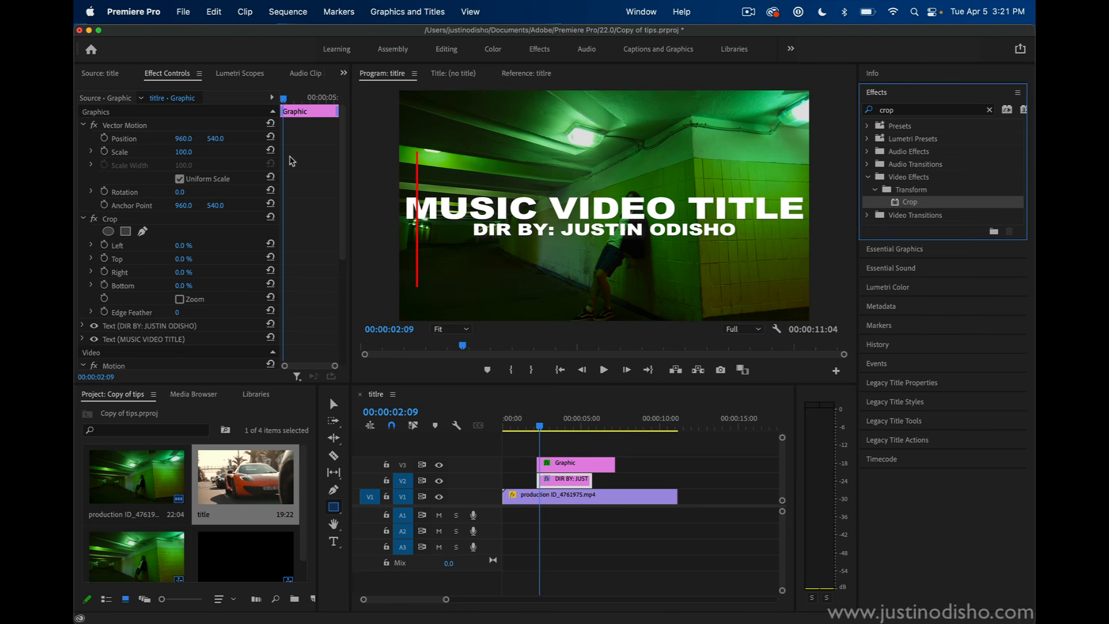
Set the title graphic's Right crop to 100% at 00:00:02:05 and start keyframing it there.
{"action": "left_click_drag", "start_coordinate": [287, 103], "coordinate": [282, 103]}
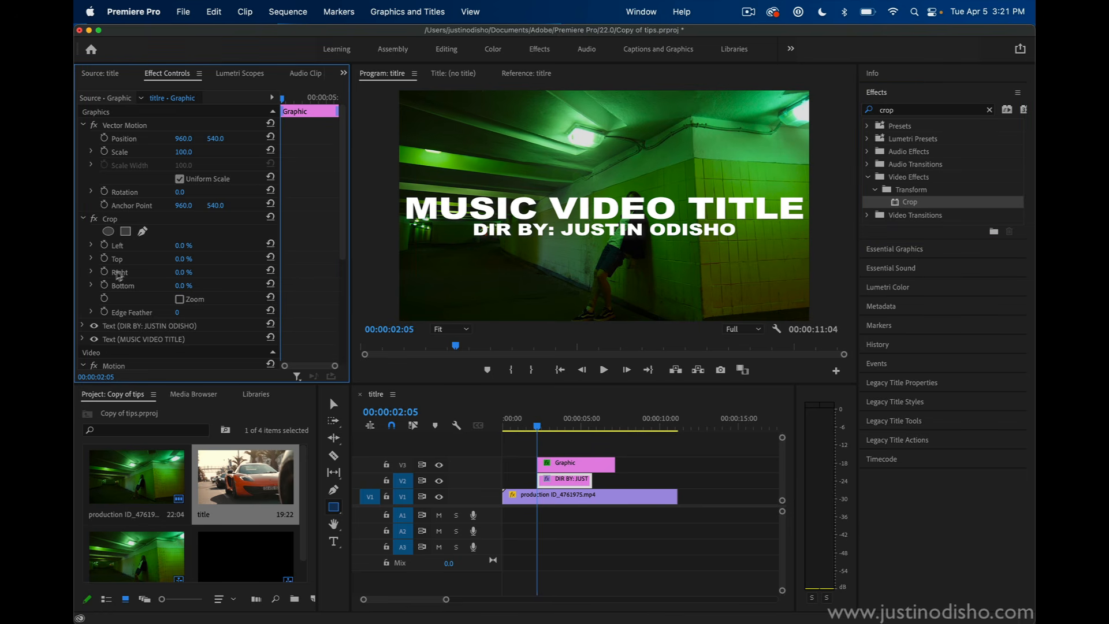
{"action": "left_click_drag", "start_coordinate": [183, 272], "coordinate": [206, 272]}
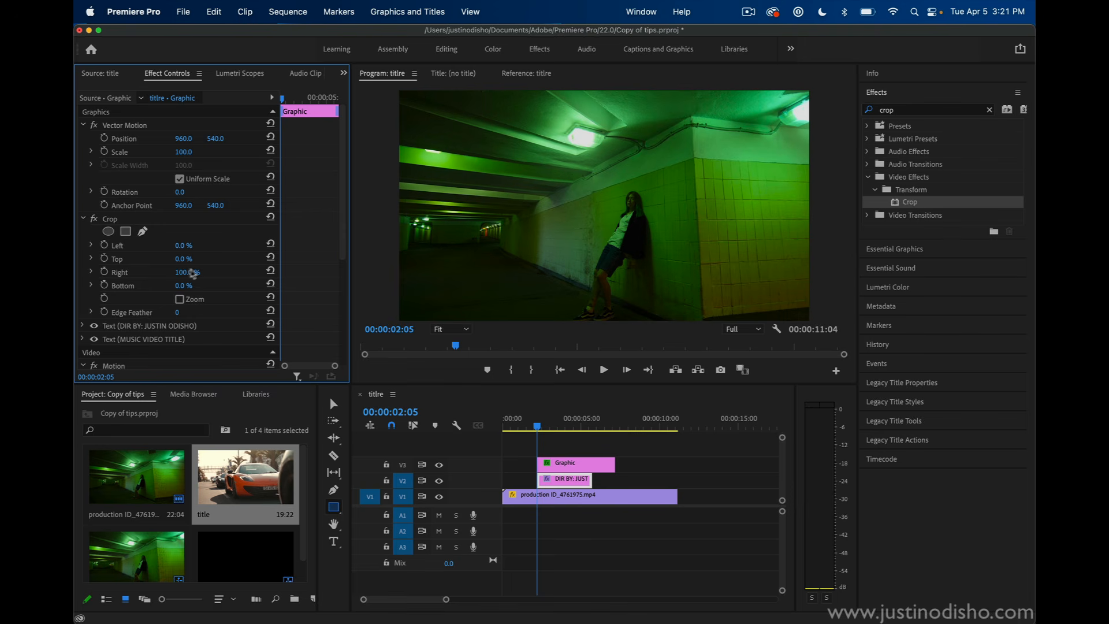
{"action": "left_click", "coordinate": [104, 272]}
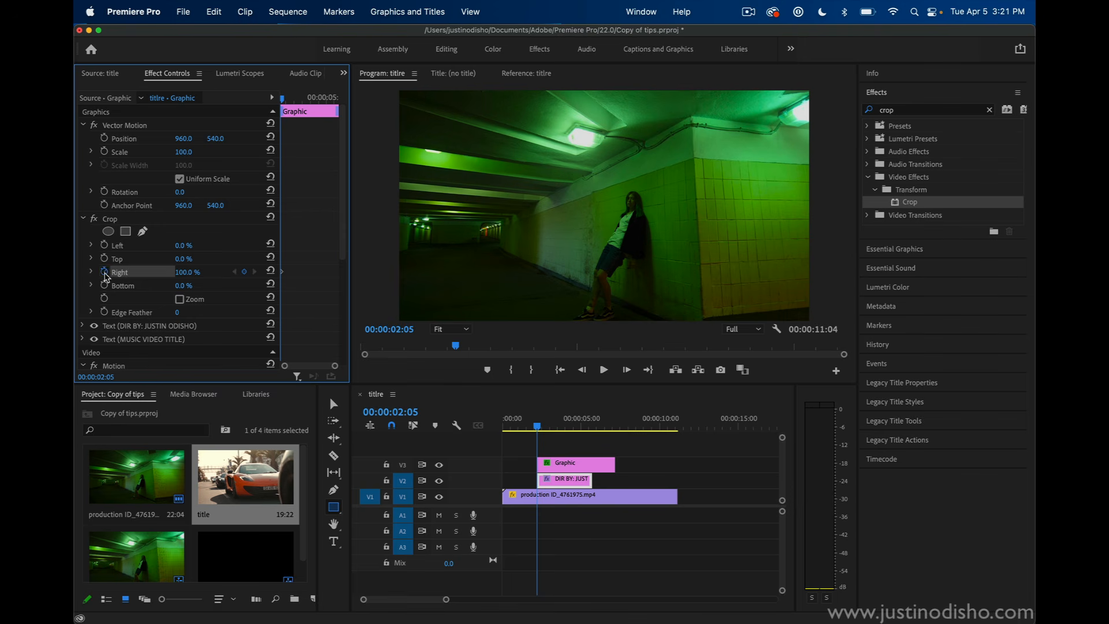
Advance to 00:00:02:10 and set the title's Right crop to 93% so its visible edge meets the red bar.
{"action": "left_click", "coordinate": [290, 181]}
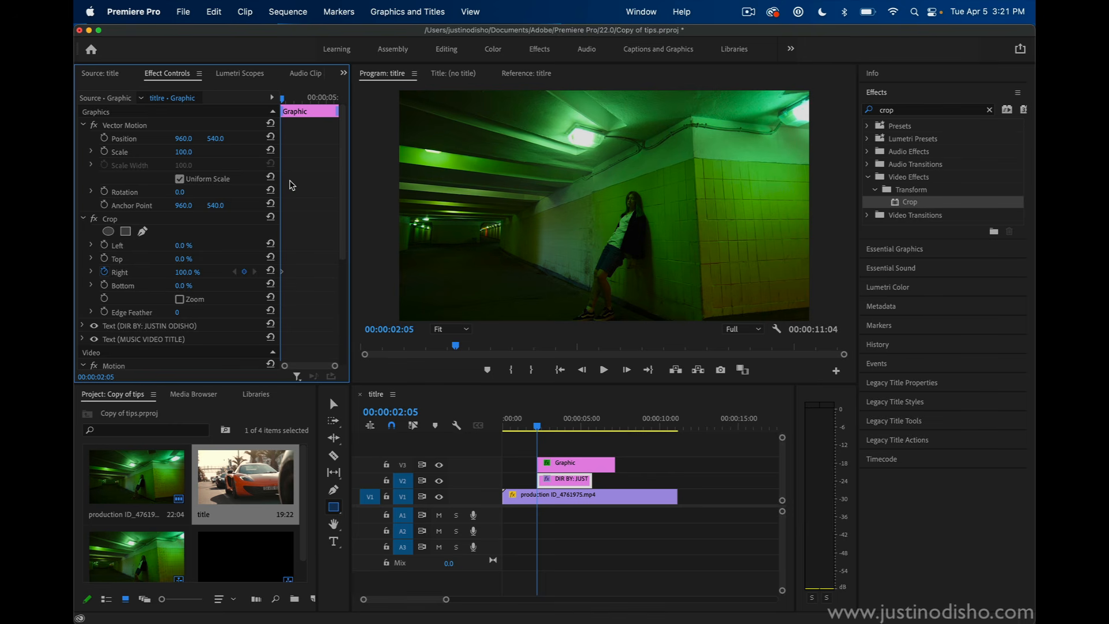
{"action": "key", "text": "Right"}
{"action": "key", "text": "Right"}
{"action": "key", "text": "Right"}
{"action": "key", "text": "Right"}
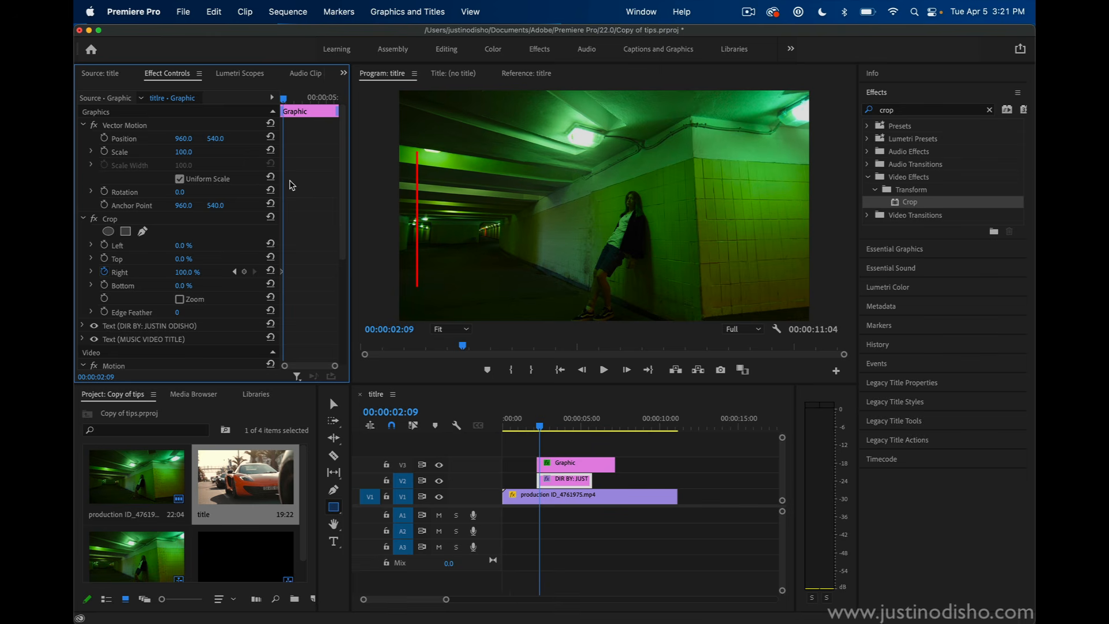
{"action": "key", "text": "Right"}
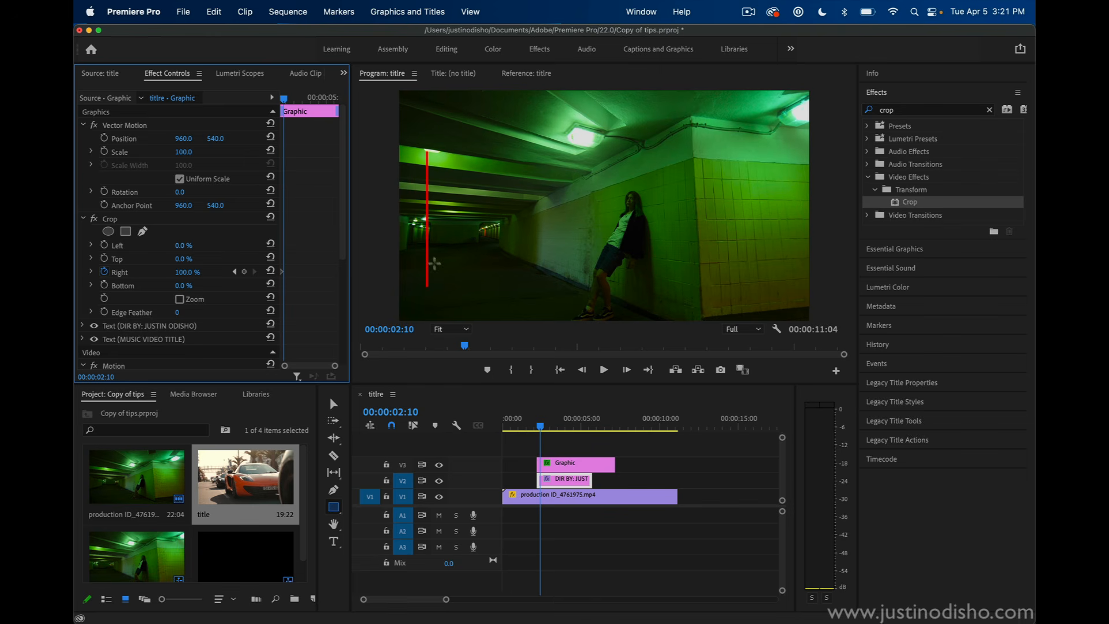
{"action": "left_click", "coordinate": [186, 273]}
{"action": "key", "text": "Down"}
{"action": "key", "text": "Down"}
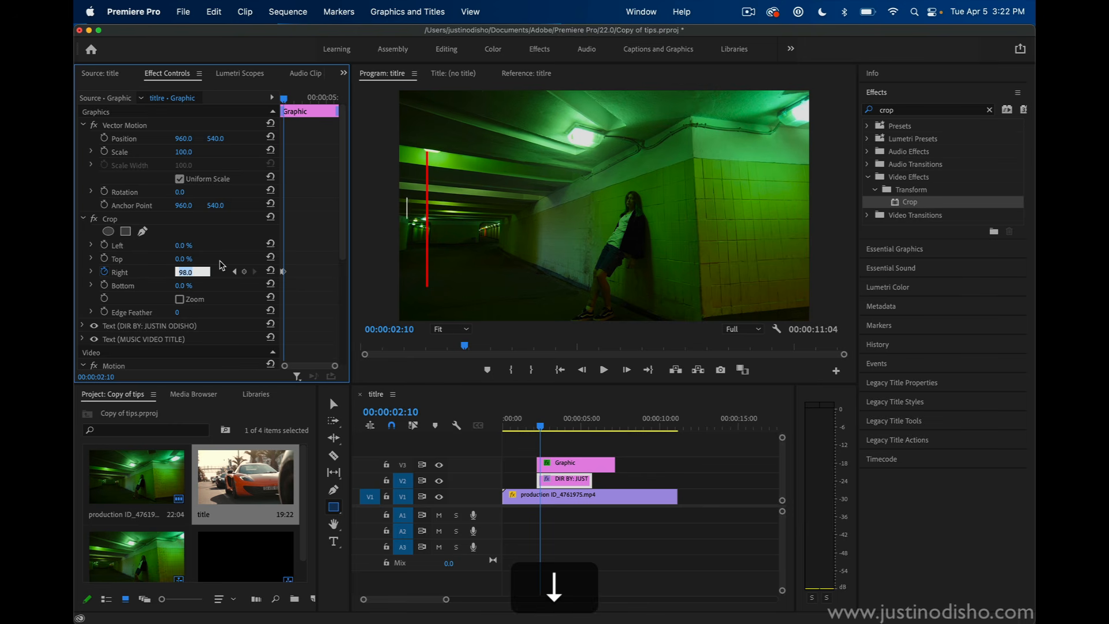
{"action": "key", "text": "Down"}
{"action": "key", "text": "Down"}
{"action": "key", "text": "Down"}
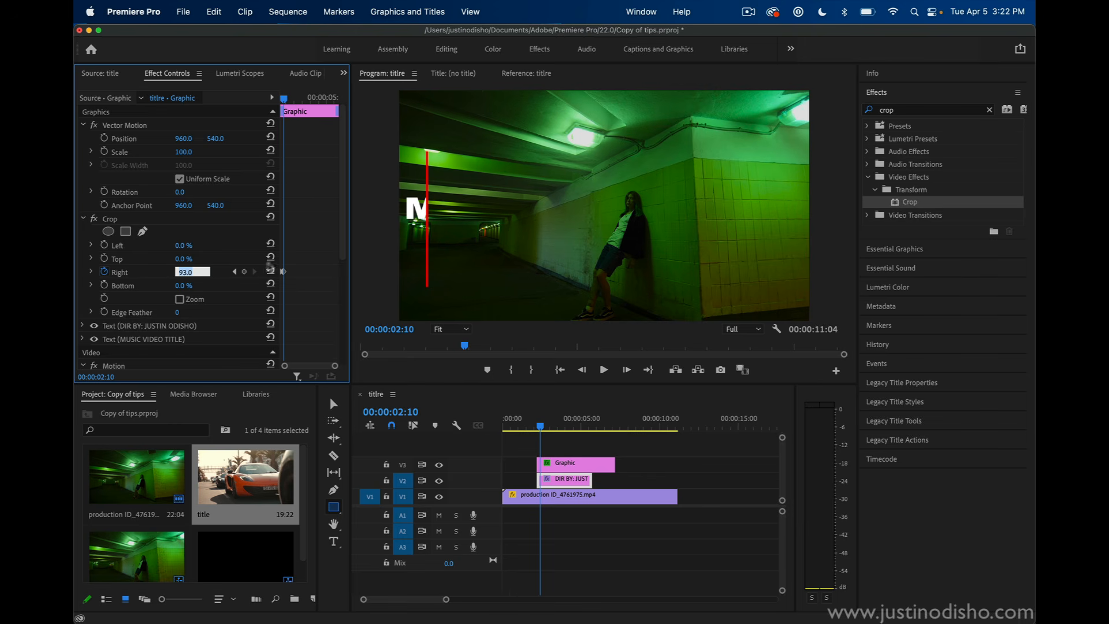
Advance to 00:00:02:15 and set the title's Right crop to 76% to reveal the text up to the red bar.
{"action": "left_click", "coordinate": [312, 260]}
{"action": "key", "text": "Right"}
{"action": "key", "text": "Right"}
{"action": "key", "text": "Right"}
{"action": "key", "text": "Right"}
{"action": "key", "text": "Right"}
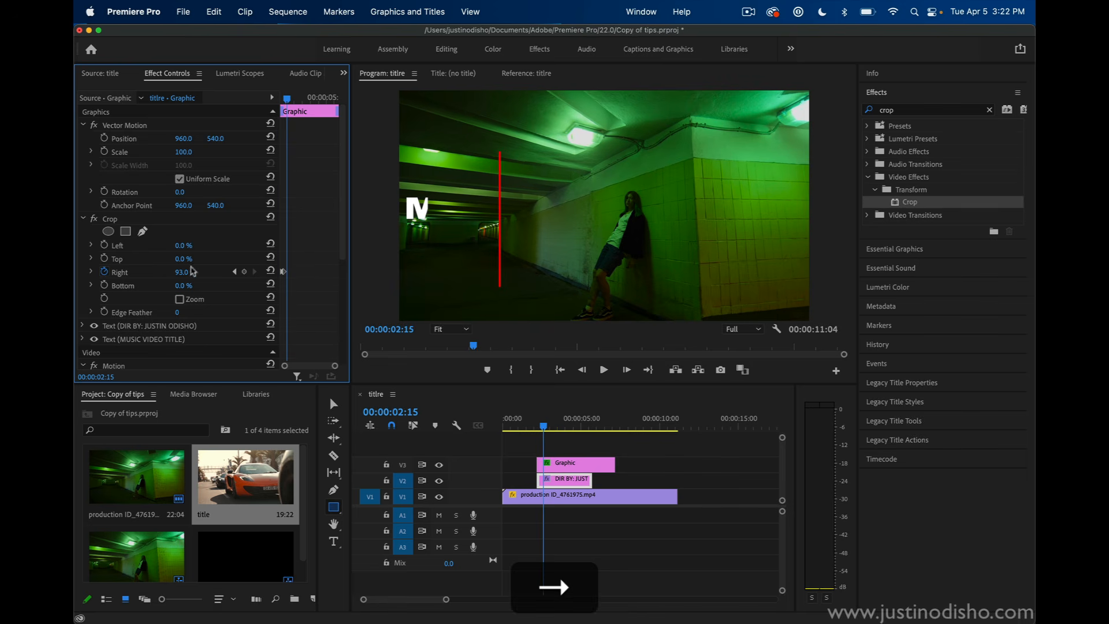
{"action": "left_click", "coordinate": [193, 272]}
{"action": "key", "text": "Down"}
{"action": "key", "text": "Down"}
{"action": "key", "text": "Down"}
{"action": "key", "text": "Down"}
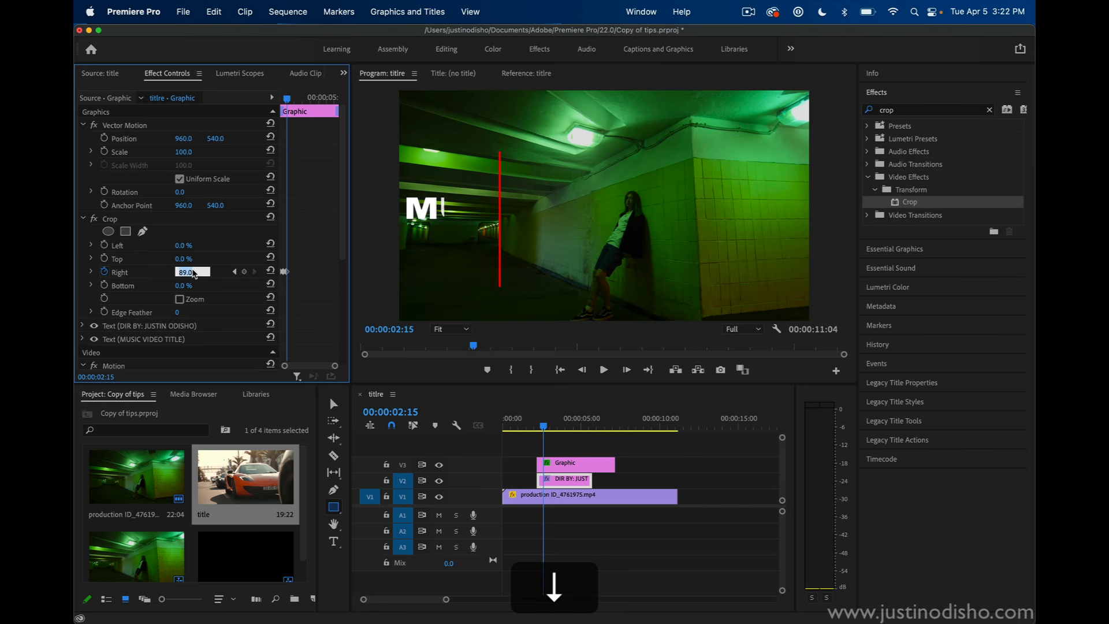
{"action": "key", "text": "Down"}
{"action": "key", "text": "Down"}
{"action": "key", "text": "Down"}
{"action": "key", "text": "Down"}
{"action": "key", "text": "Down"}
{"action": "key", "text": "Down"}
{"action": "key", "text": "Down"}
{"action": "key", "text": "Down"}
{"action": "key", "text": "Down"}
{"action": "key", "text": "Down"}
{"action": "key", "text": "Down"}
{"action": "key", "text": "Down"}
{"action": "key", "text": "Down"}
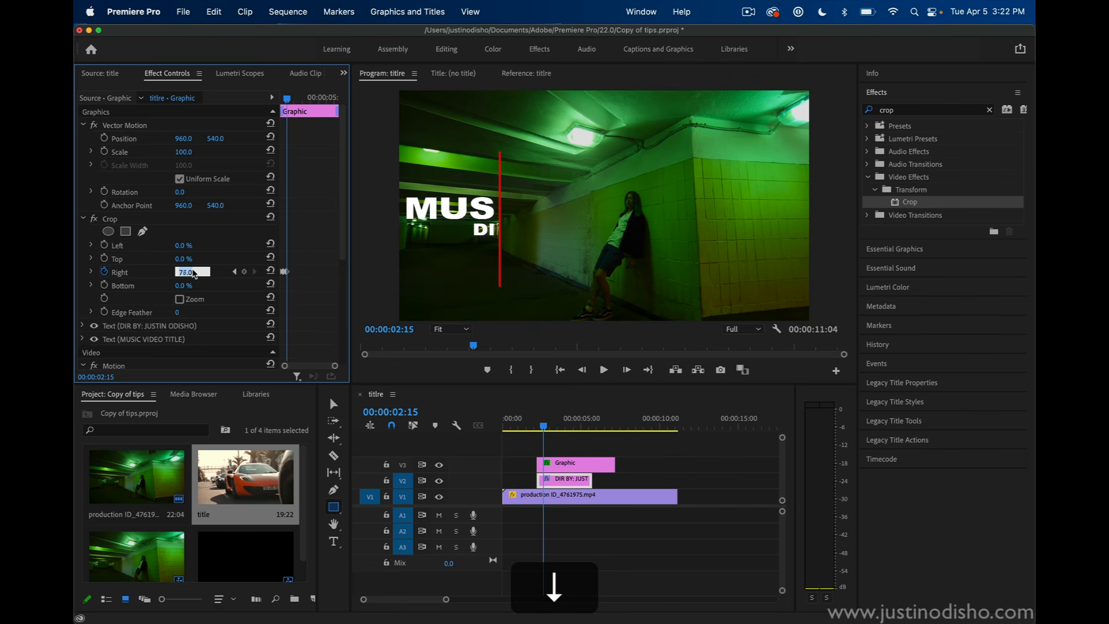
{"action": "key", "text": "Up"}
Advance to 00:00:02:19 and set the title's Right crop to 57% so the text is revealed up to the red bar.
{"action": "left_click", "coordinate": [297, 270]}
{"action": "key", "text": "Right"}
{"action": "key", "text": "Right"}
{"action": "key", "text": "Right"}
{"action": "key", "text": "Right"}
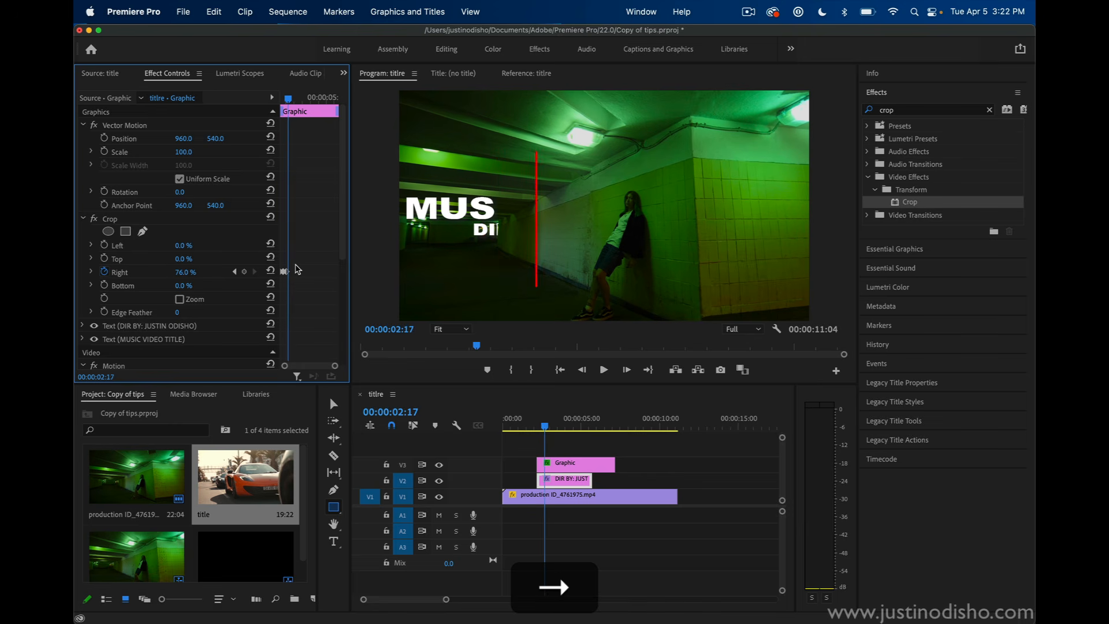
{"action": "left_click", "coordinate": [193, 273]}
{"action": "key", "text": "Down"}
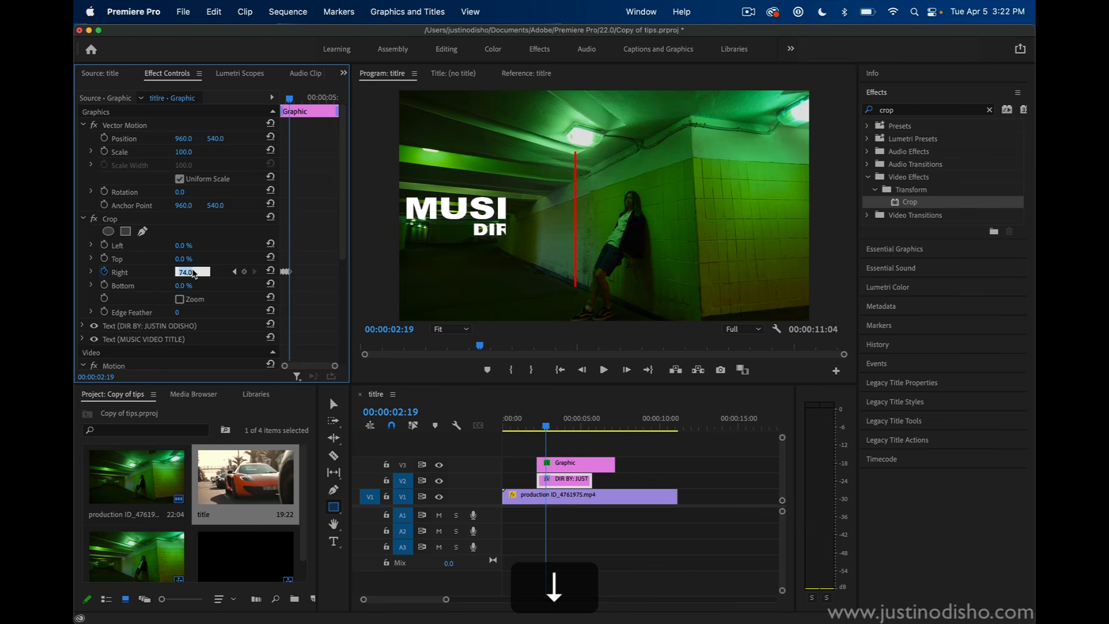
{"action": "key", "text": "Down"}
{"action": "key", "text": "Down"}
{"action": "key", "text": "shift+Down"}
{"action": "key", "text": "shift+Down"}
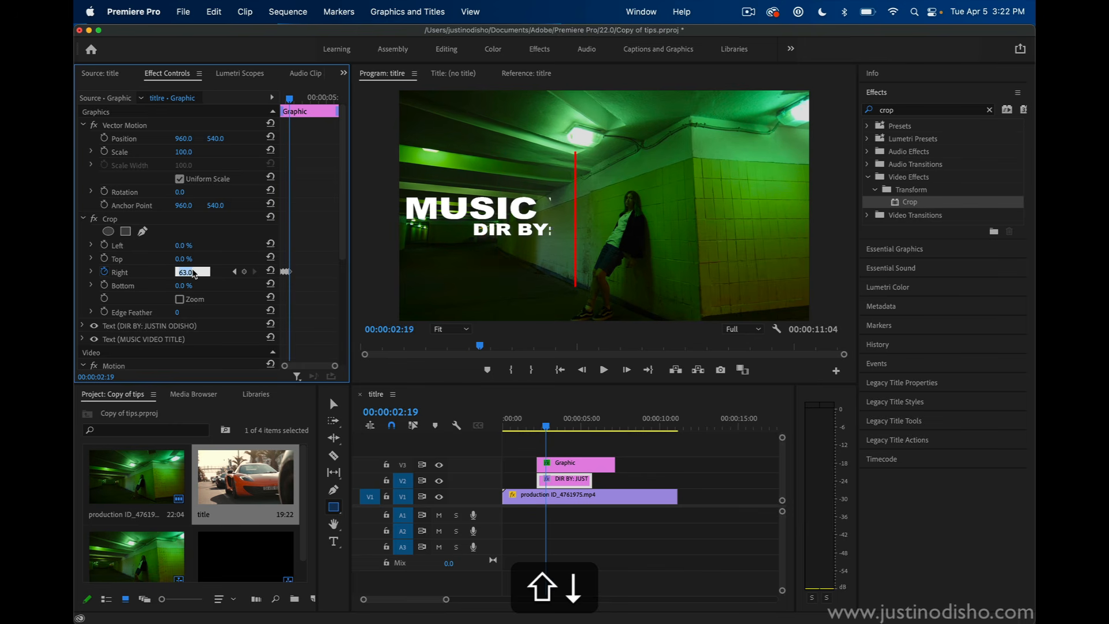
{"action": "key", "text": "Up"}
{"action": "key", "text": "Up"}
{"action": "key", "text": "Down"}
{"action": "key", "text": "Up"}
{"action": "key", "text": "shift+Down"}
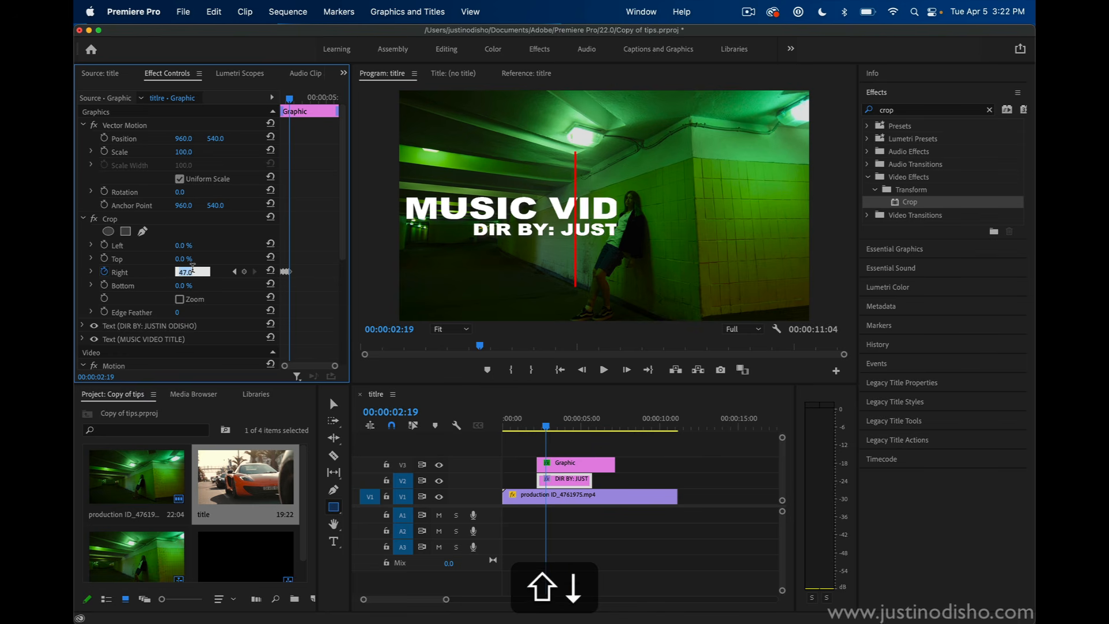
{"action": "key", "text": "shift+Up"}
Advance to 00:00:03:01 and set the title's Right crop to 24% to match the red bar's position.
{"action": "key", "text": "Right"}
{"action": "key", "text": "Right"}
{"action": "key", "text": "Right"}
{"action": "key", "text": "Right"}
{"action": "key", "text": "Right"}
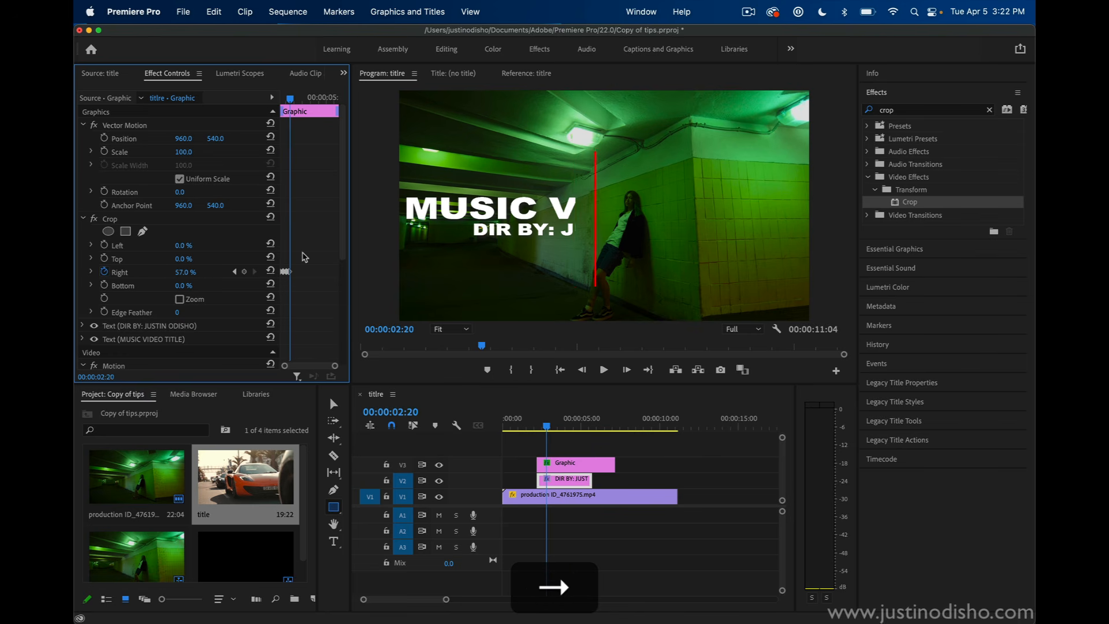
{"action": "key", "text": "Right"}
{"action": "left_click", "coordinate": [192, 270]}
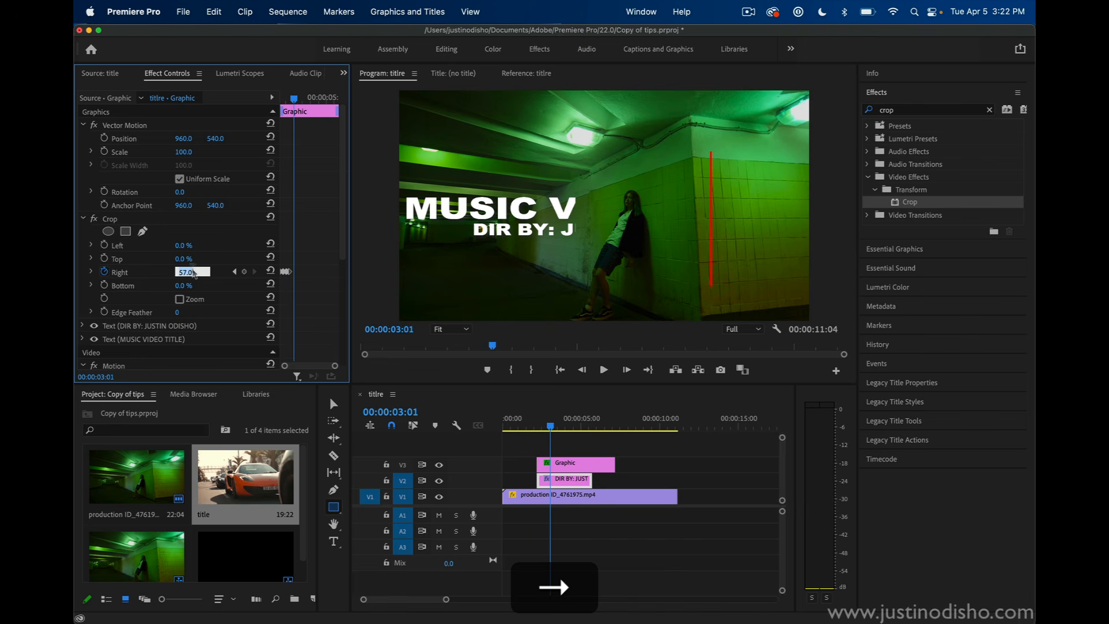
{"action": "key", "text": "shift+Down"}
{"action": "key", "text": "shift+Down"}
{"action": "key", "text": "shift+Down"}
{"action": "key", "text": "shift+Down"}
{"action": "key", "text": "shift+Down"}
{"action": "key", "text": "shift+Down"}
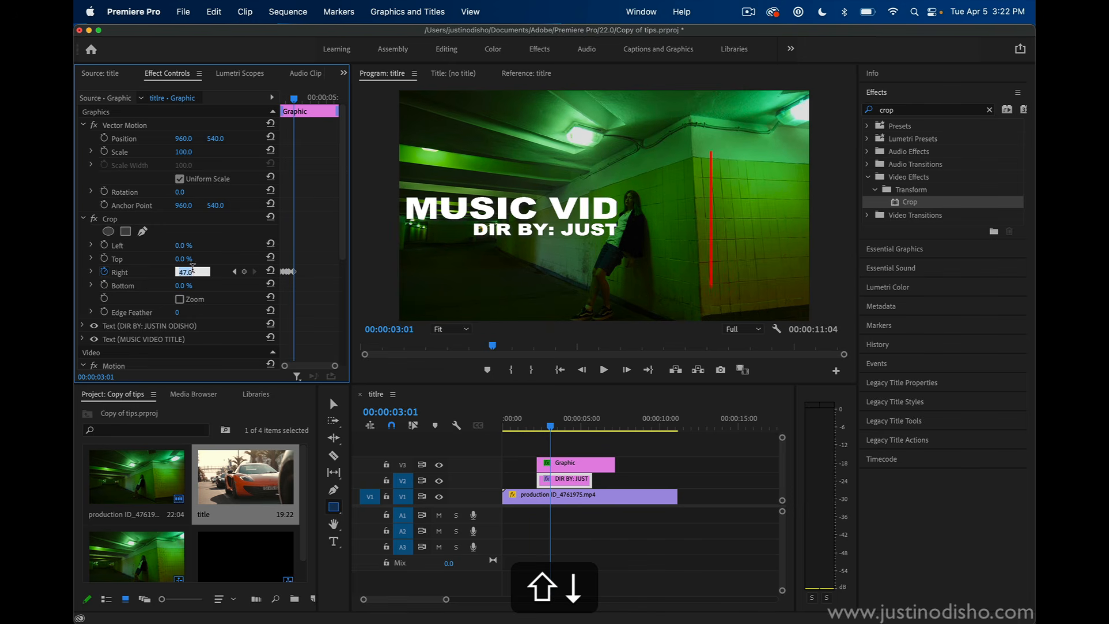
{"action": "key", "text": "Down"}
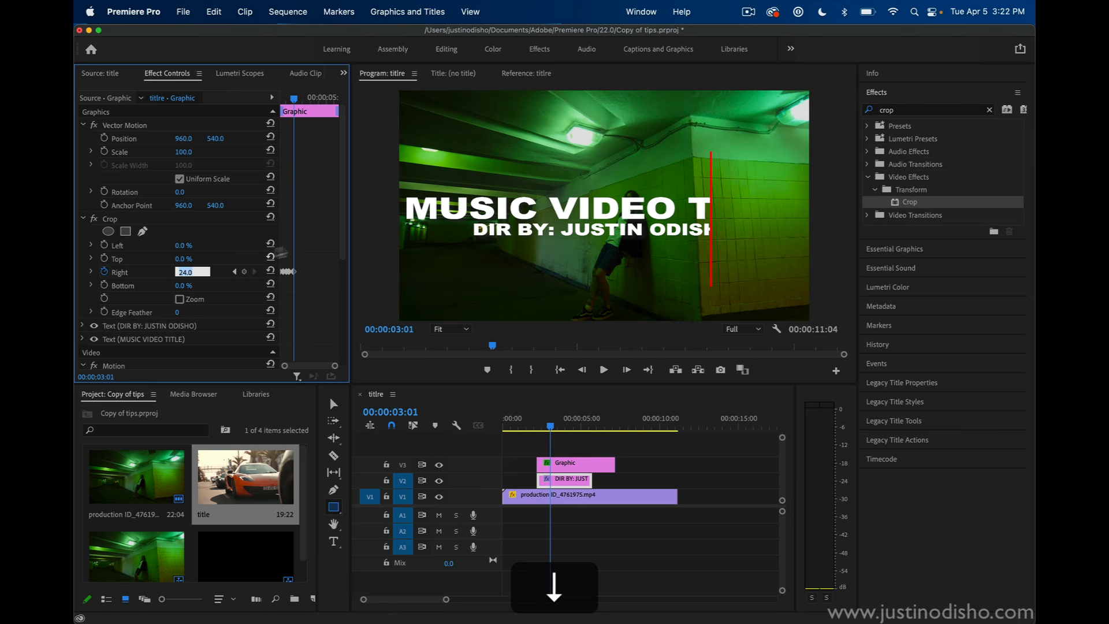
Advance to 00:00:03:06 and set the title's Right crop to 6% so its visible edge meets the red bar.
{"action": "key", "text": "Right"}
{"action": "key", "text": "Right"}
{"action": "key", "text": "Right"}
{"action": "key", "text": "Right"}
{"action": "key", "text": "Right"}
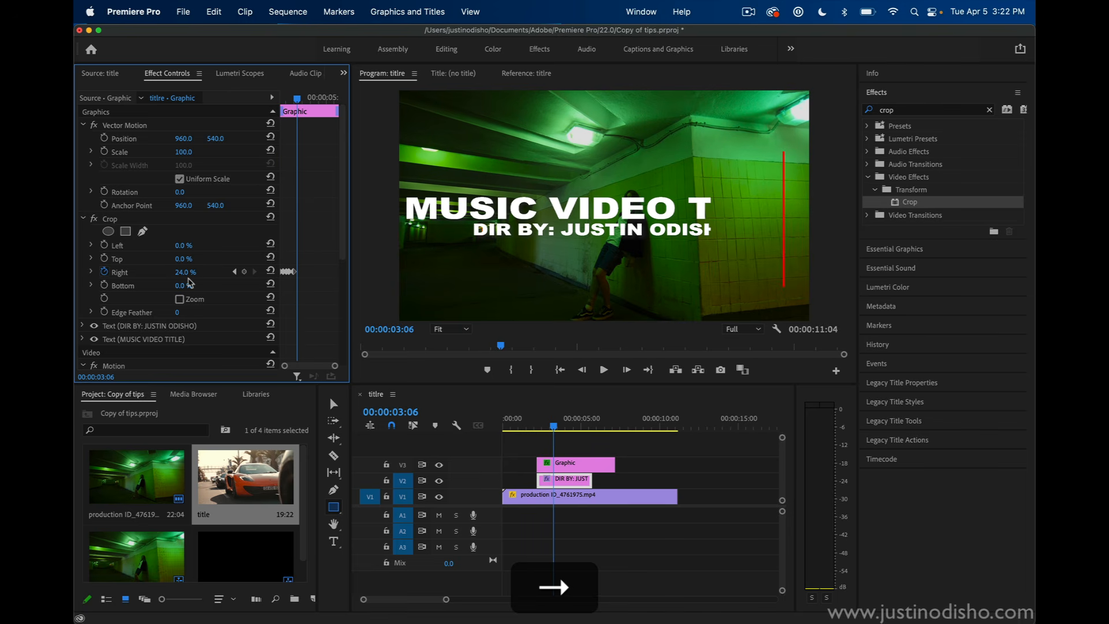
{"action": "left_click", "coordinate": [192, 271]}
{"action": "key", "text": "shift+Down"}
{"action": "key", "text": "shift+Down"}
{"action": "key", "text": "Up"}
{"action": "key", "text": "shift+Up"}
{"action": "key", "text": "shift+Up"}
{"action": "key", "text": "shift+Down"}
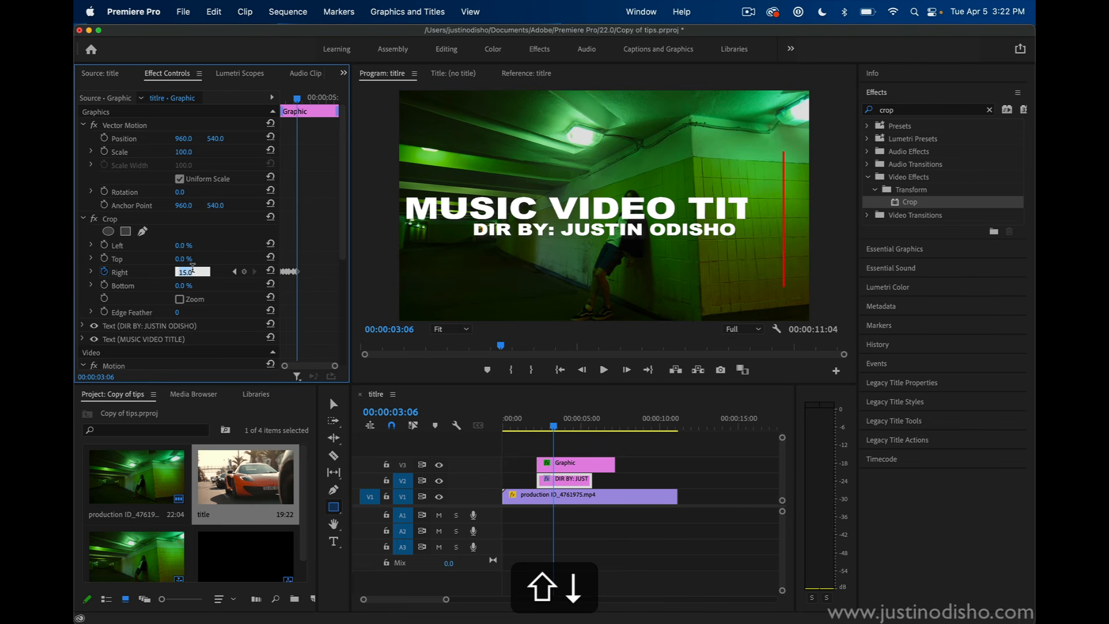
{"action": "key", "text": "shift+Down"}
{"action": "key", "text": "Up"}
{"action": "key", "text": "Down"}
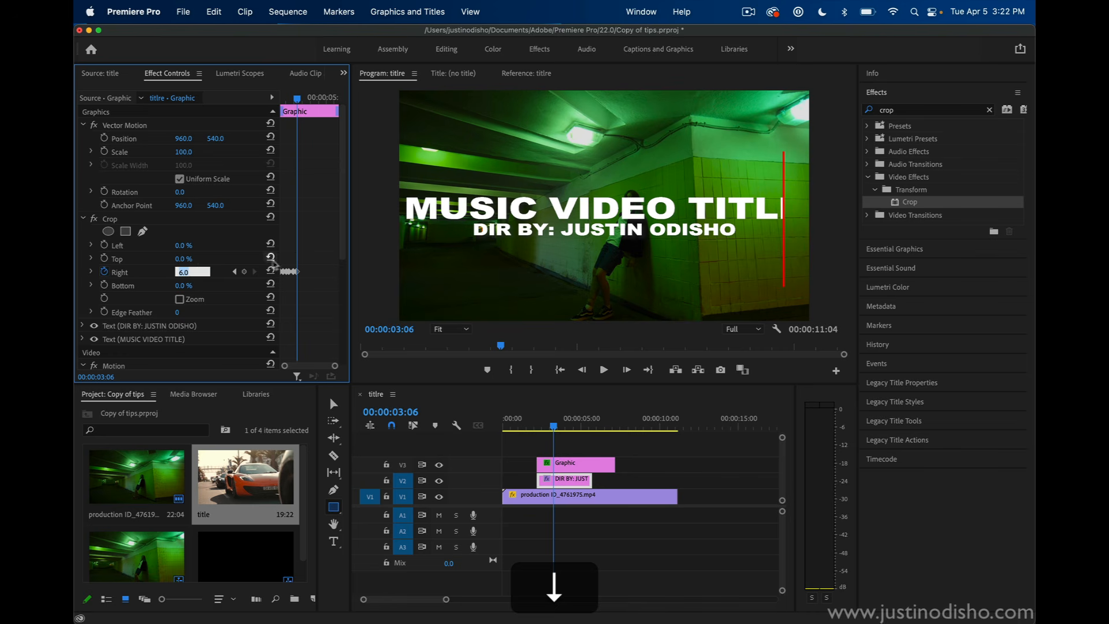
Set the title's Right crop to 2% at 00:00:03:08 and keep that value at 00:00:03:09 to reveal the whole title.
{"action": "key", "text": "Right"}
{"action": "key", "text": "Right"}
{"action": "left_click", "coordinate": [195, 272]}
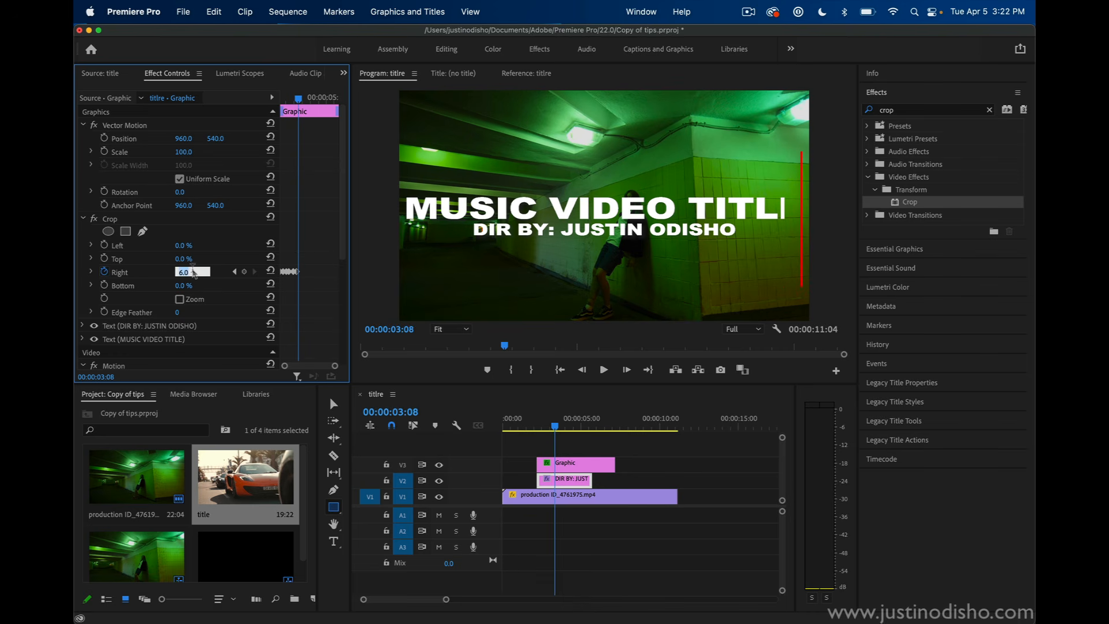
{"action": "key", "text": "Down"}
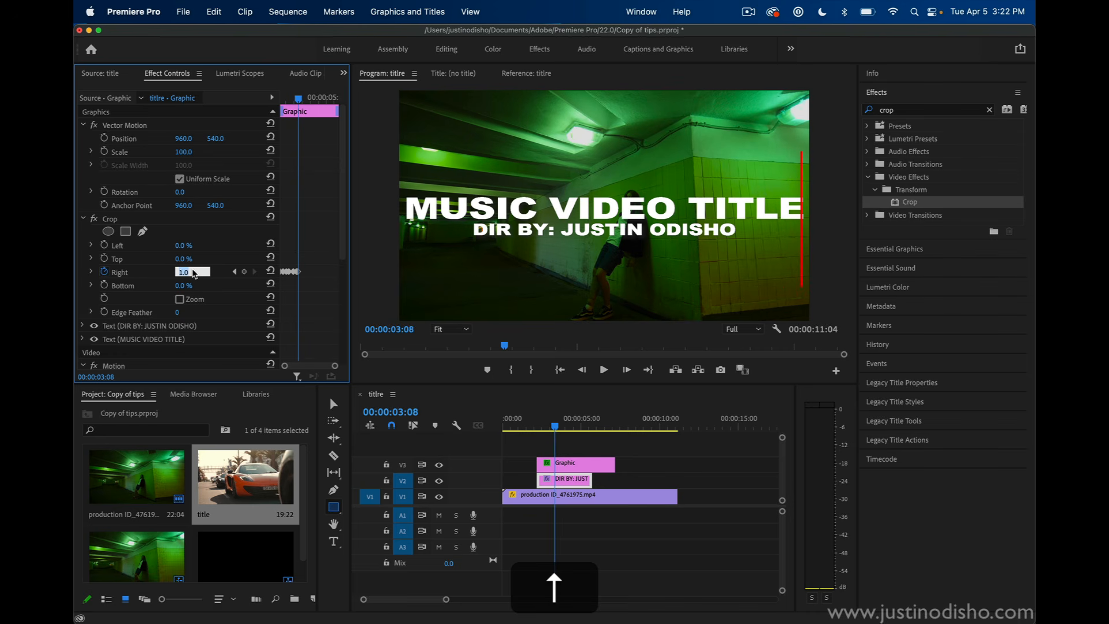
{"action": "key", "text": "Right"}
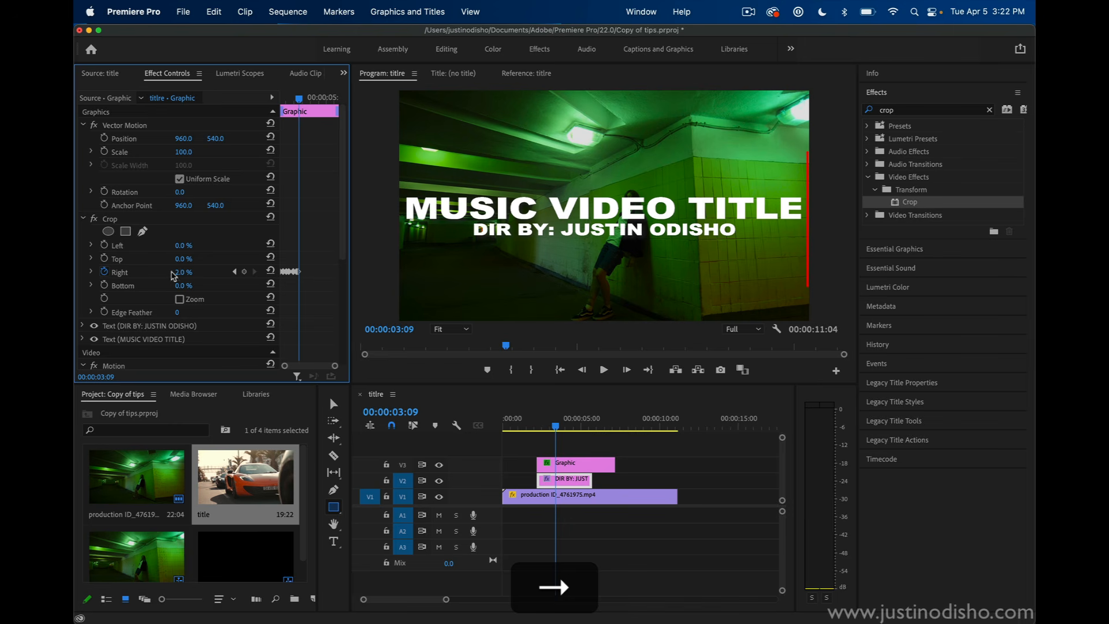
{"action": "left_click", "coordinate": [194, 273]}
{"action": "key", "text": "Down"}
{"action": "key", "text": "Down"}
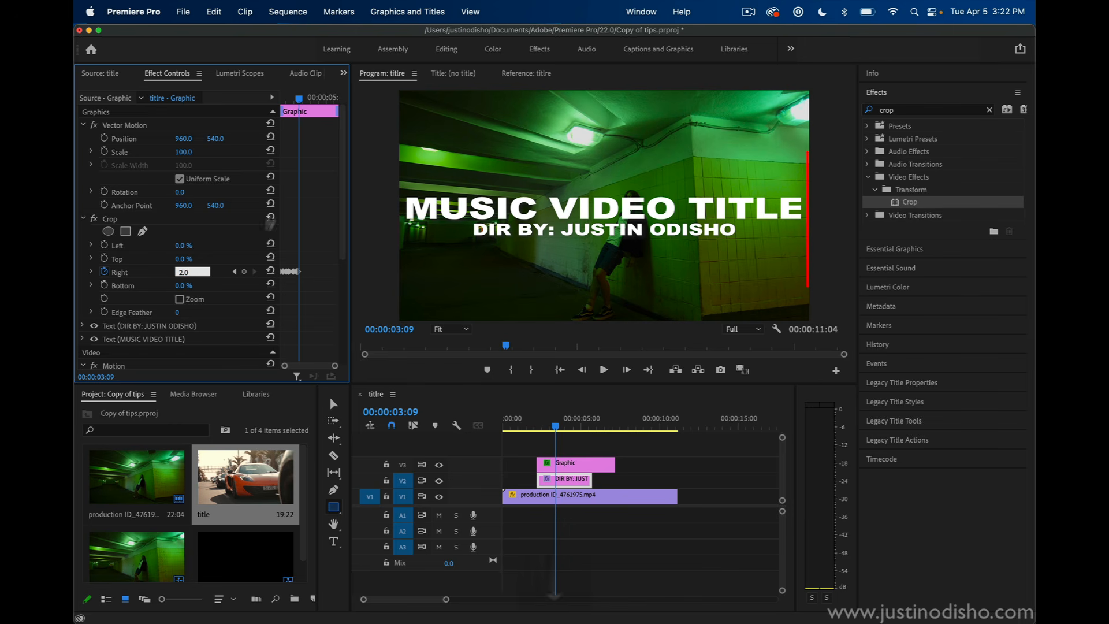
Play the title reveal from its start to check that the text follows the red bar.
{"action": "left_click_drag", "start_coordinate": [313, 99], "coordinate": [206, 99]}
{"action": "key", "text": "space"}
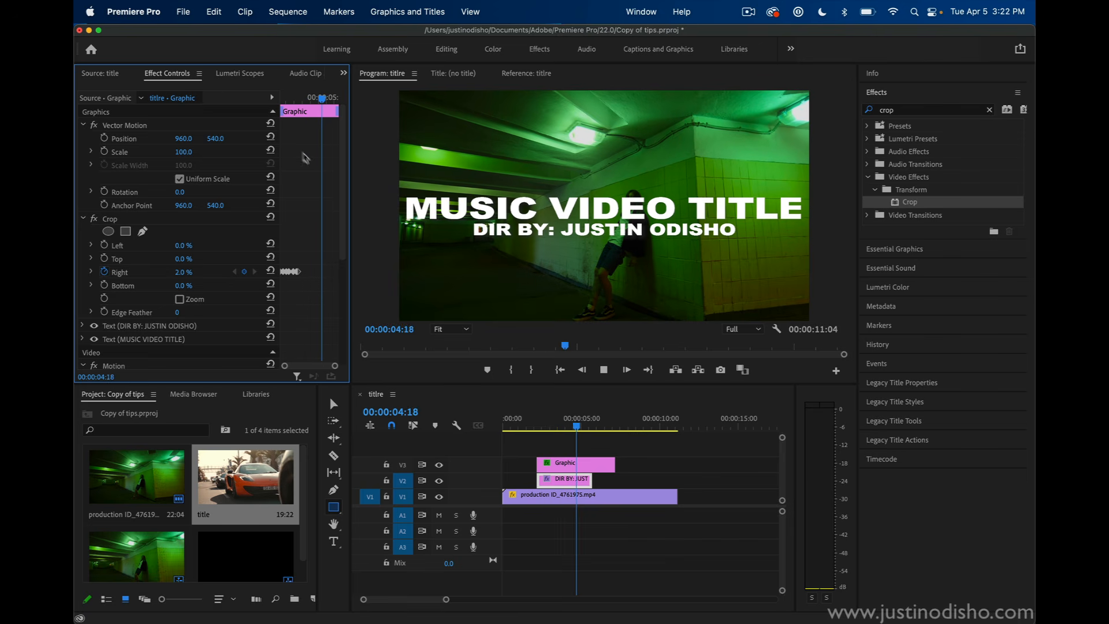
{"action": "key", "text": "space"}
{"action": "left_click_drag", "start_coordinate": [317, 98], "coordinate": [216, 102]}
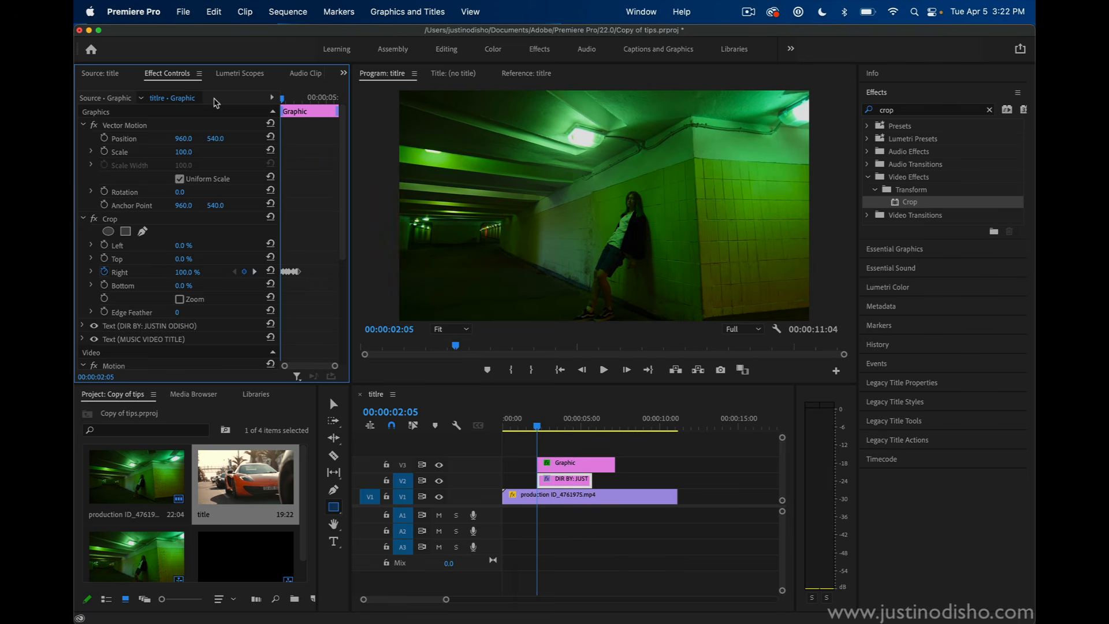
{"action": "key", "text": "space"}
{"action": "key", "text": "space"}
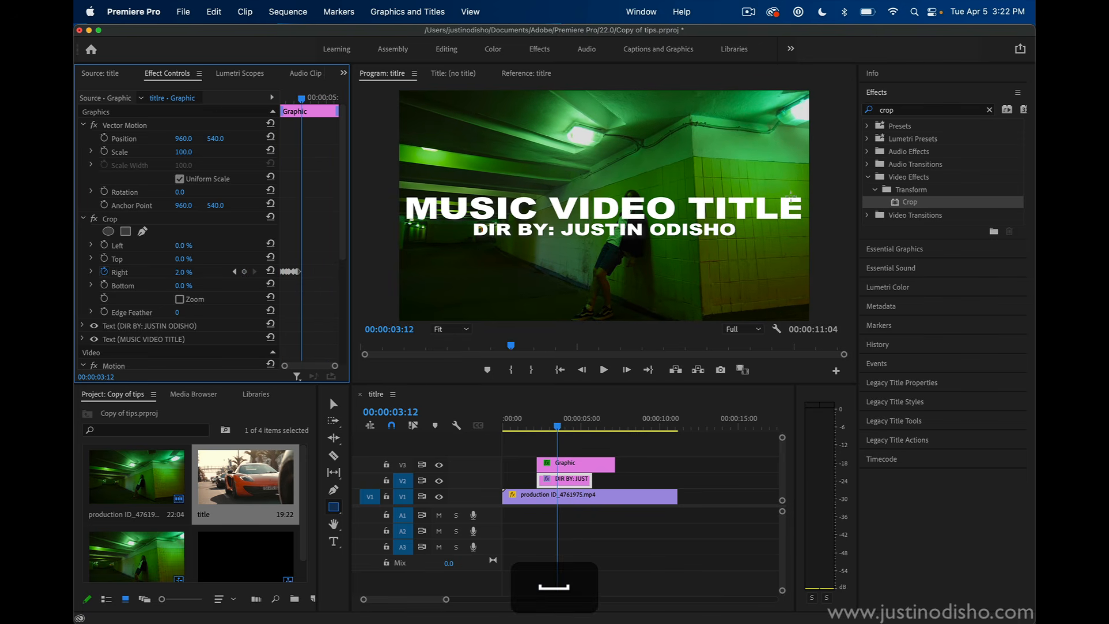
{"action": "key", "text": "space"}
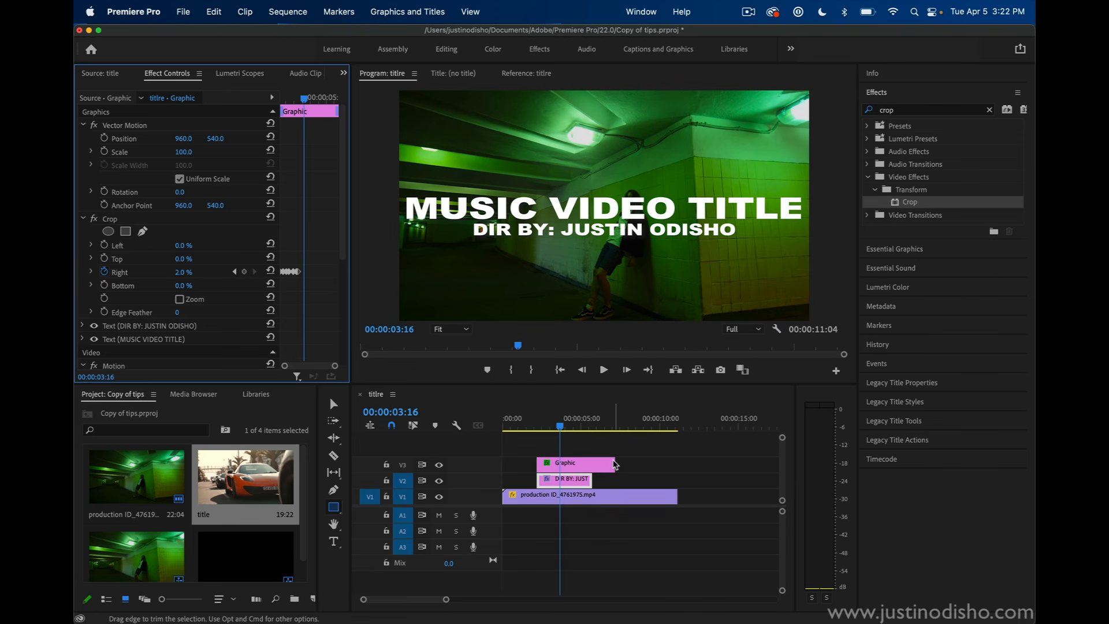
Trim the red bar graphic to the title clip's end and duplicate both clips directly after them, starting at 00:00:05:21.
{"action": "left_click_drag", "start_coordinate": [615, 464], "coordinate": [565, 485]}
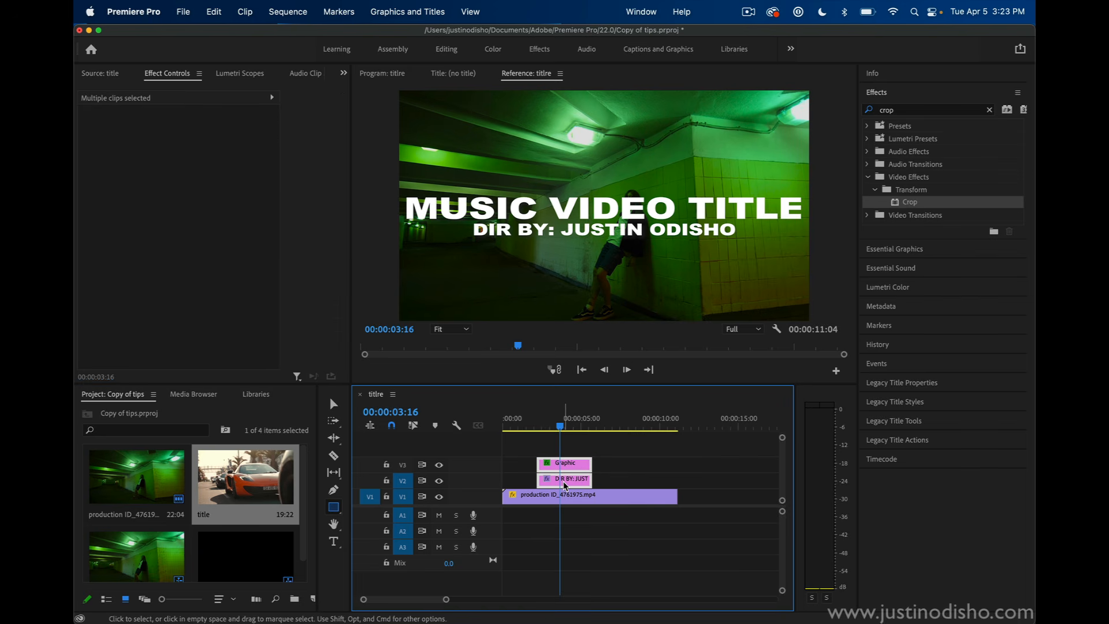
{"action": "key", "text": "super+c"}
{"action": "left_click", "coordinate": [594, 423]}
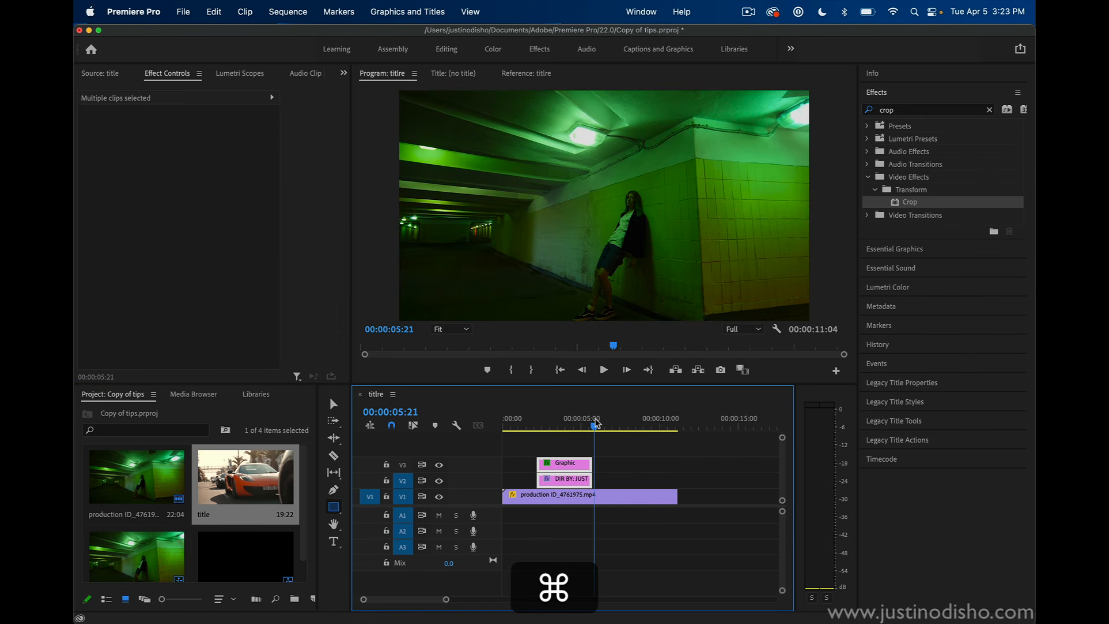
{"action": "key", "text": "super+v"}
{"action": "key", "text": "super+z"}
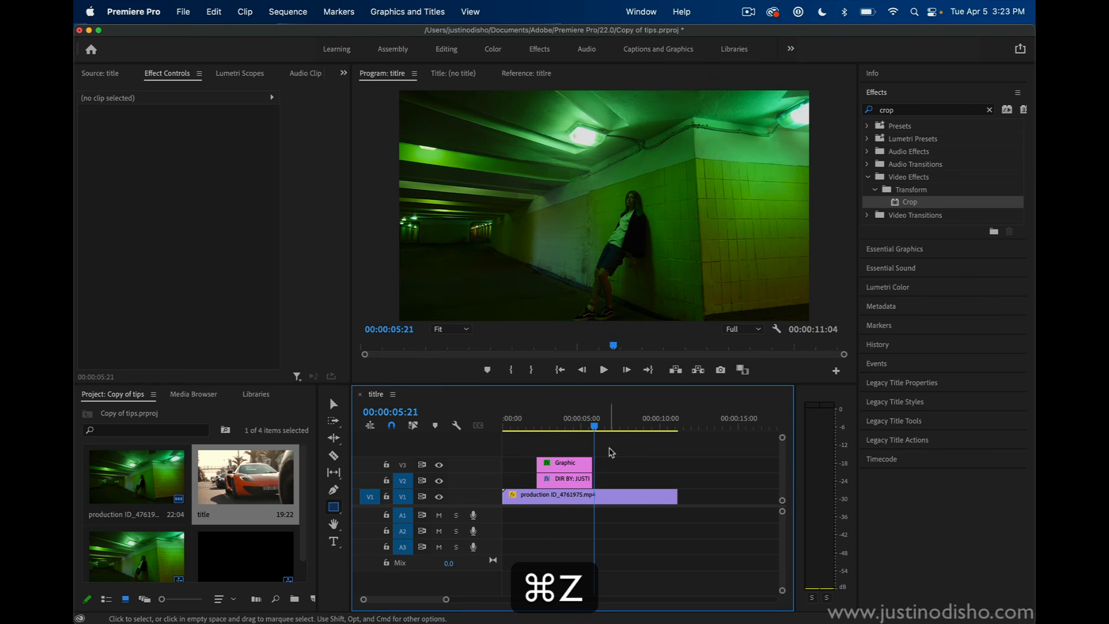
{"action": "mouse_move", "coordinate": [612, 453]}
{"action": "left_mouse_down"}
{"action": "mouse_move", "coordinate": [570, 485]}
{"action": "mouse_move", "coordinate": [613, 469]}
{"action": "left_mouse_up"}
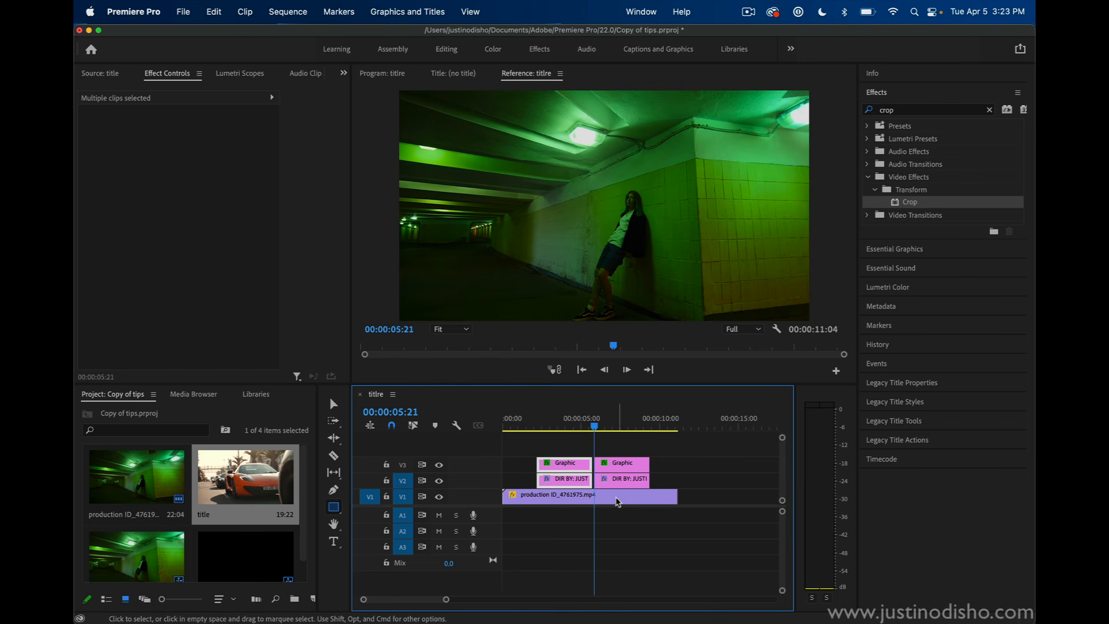
Turn off track targeting for V1 and leave only V2 and V3 targeted among the video tracks.
{"action": "left_click", "coordinate": [616, 498]}
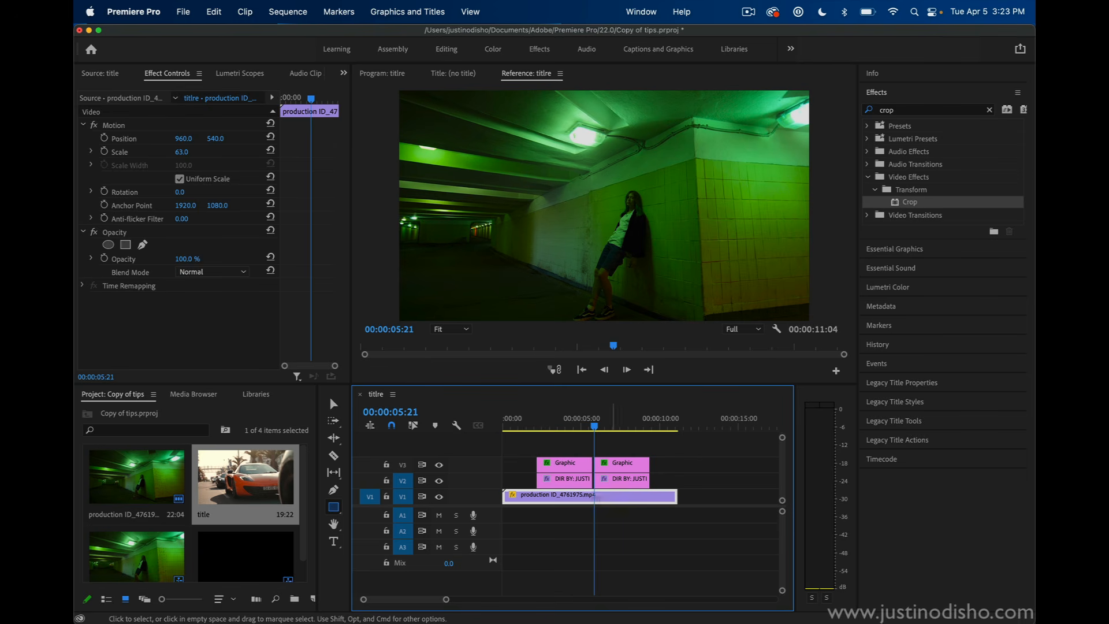
{"action": "left_click", "coordinate": [405, 500]}
{"action": "left_click", "coordinate": [404, 500]}
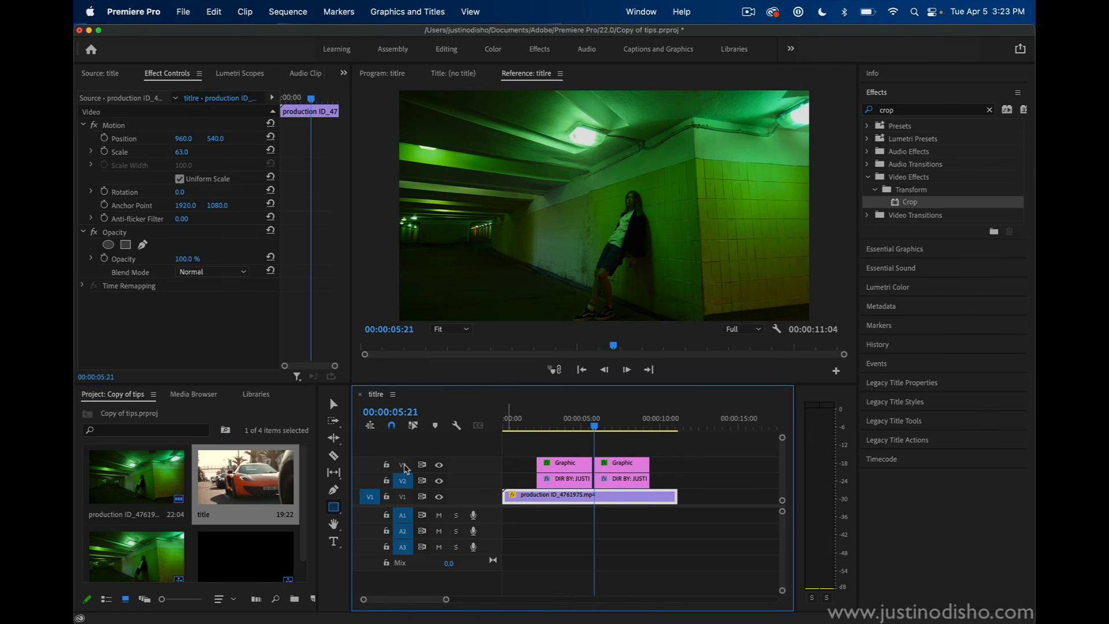
{"action": "left_click", "coordinate": [403, 464]}
Try pasting the copied title and red bar clips at 00:00:09:15, and undo the paste.
{"action": "left_click", "coordinate": [654, 411]}
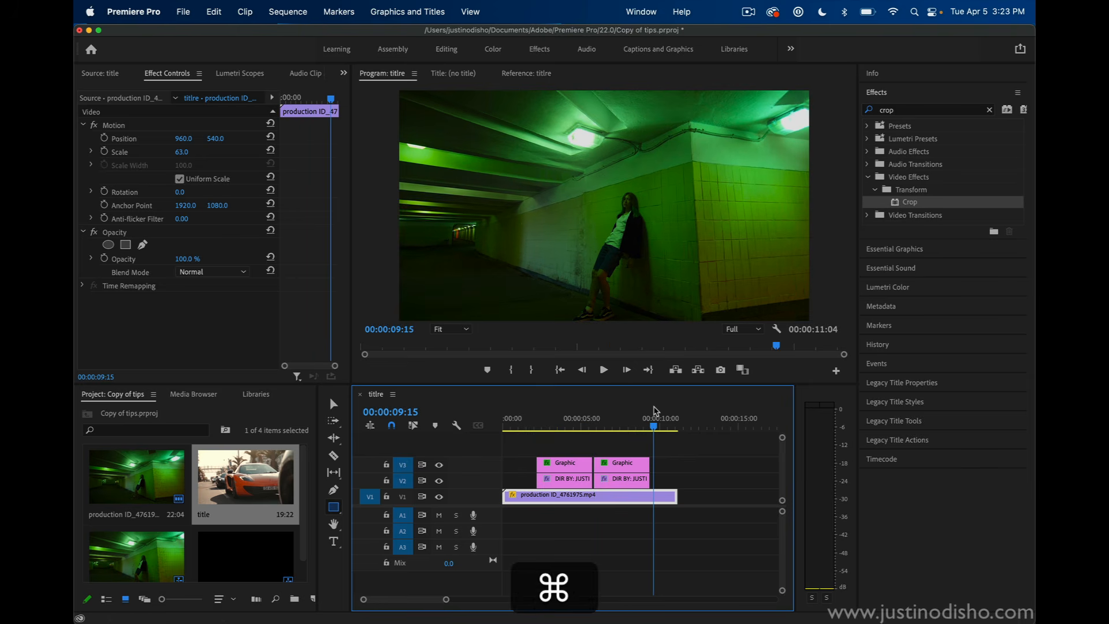
{"action": "key", "text": "super+v"}
{"action": "key", "text": "super+z"}
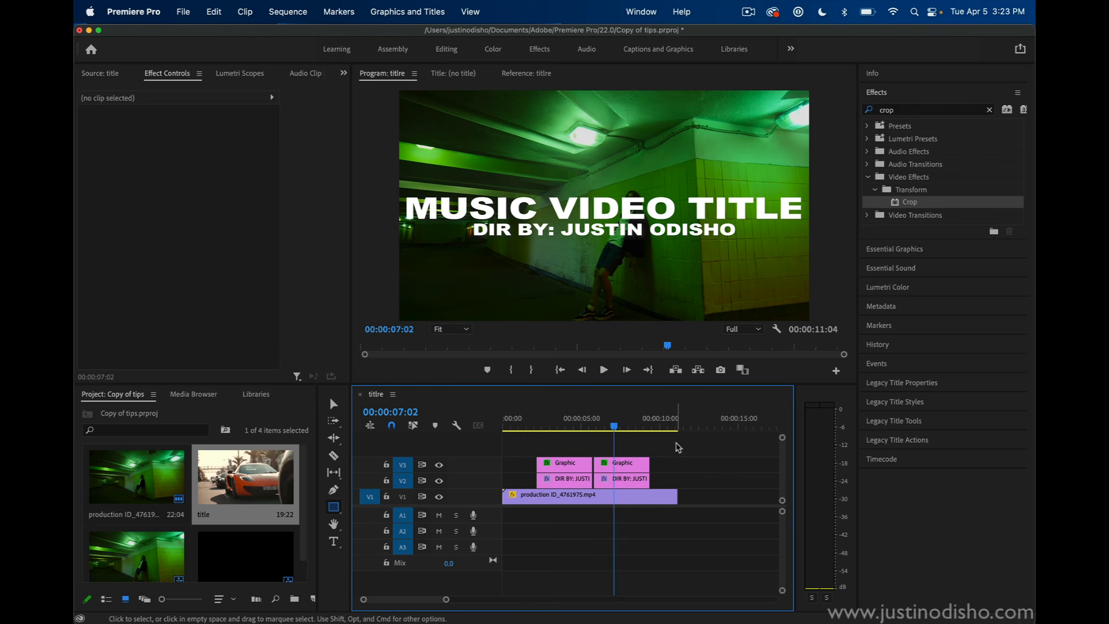
Nest the duplicated title and red bar clips into a single sequence, keeping the default name.
{"action": "left_click_drag", "start_coordinate": [678, 447], "coordinate": [612, 491]}
{"action": "right_click", "coordinate": [626, 465]}
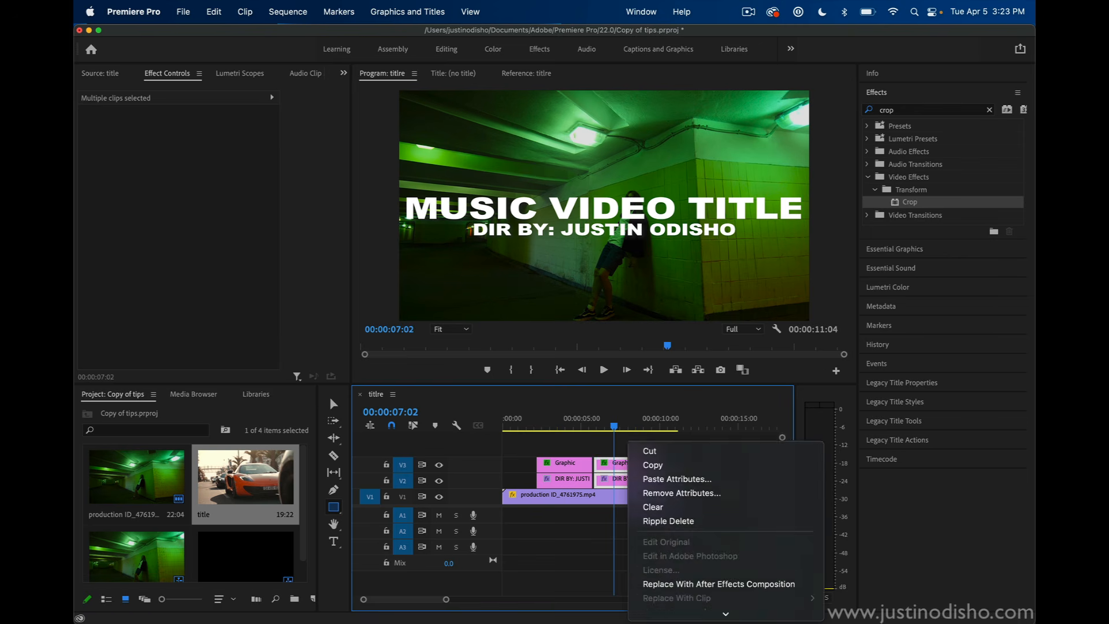
{"action": "mouse_move", "coordinate": [687, 613]}
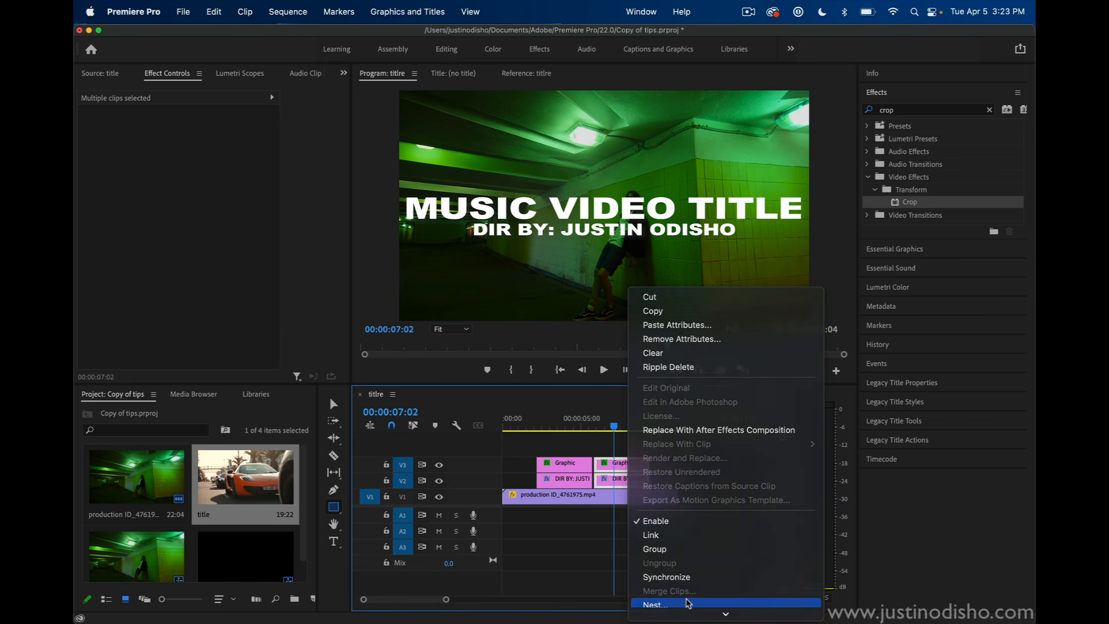
{"action": "left_click", "coordinate": [687, 603]}
{"action": "left_click", "coordinate": [598, 348]}
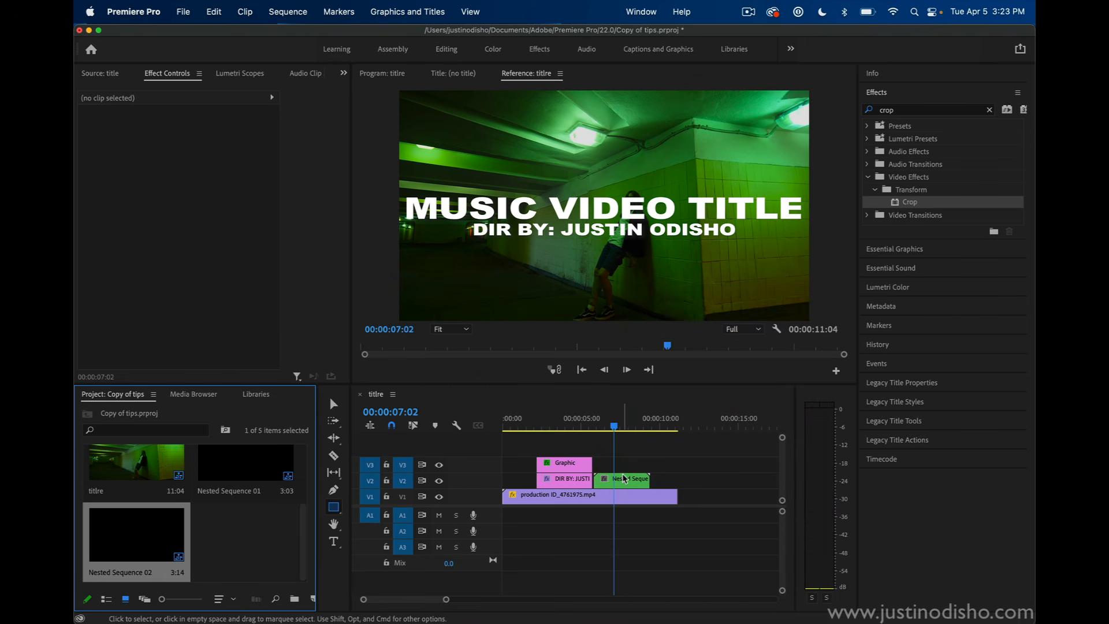
Reverse the nested sequence's playback at 100% speed and scrub through it to preview the reversed title animation.
{"action": "right_click", "coordinate": [625, 478]}
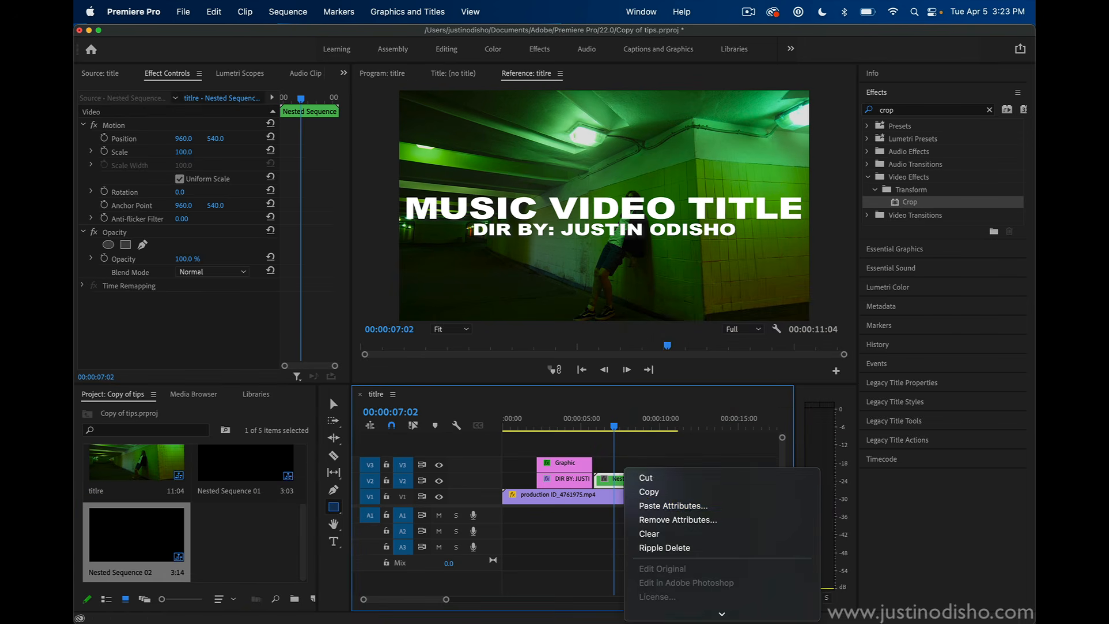
{"action": "scroll", "coordinate": [684, 563], "scroll_direction": "down", "scroll_amount": 10}
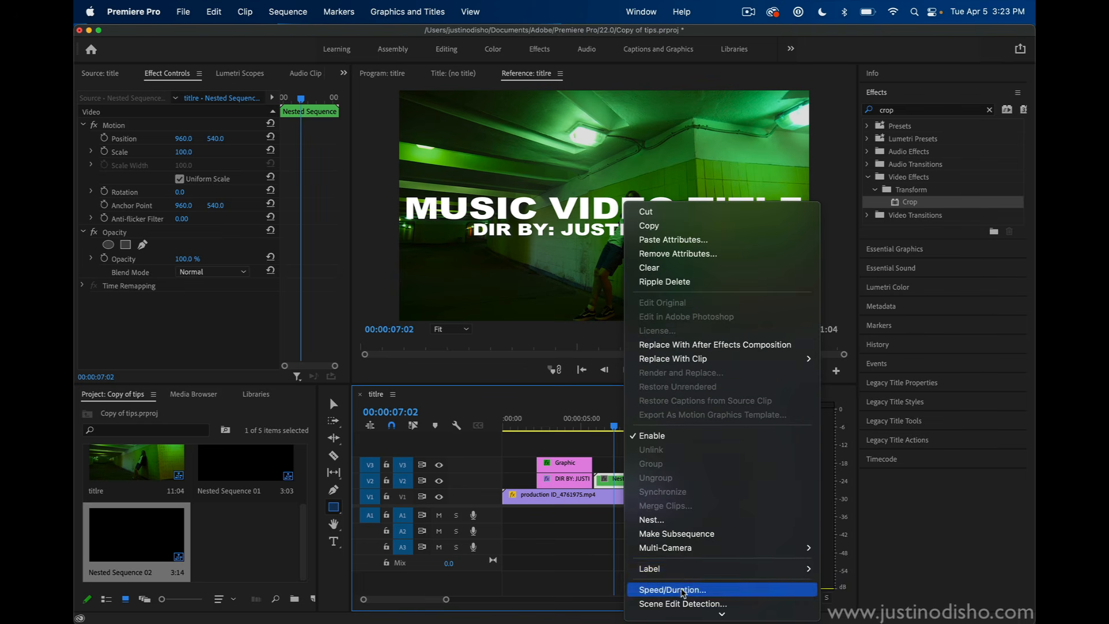
{"action": "left_click", "coordinate": [673, 589]}
{"action": "left_click", "coordinate": [522, 330]}
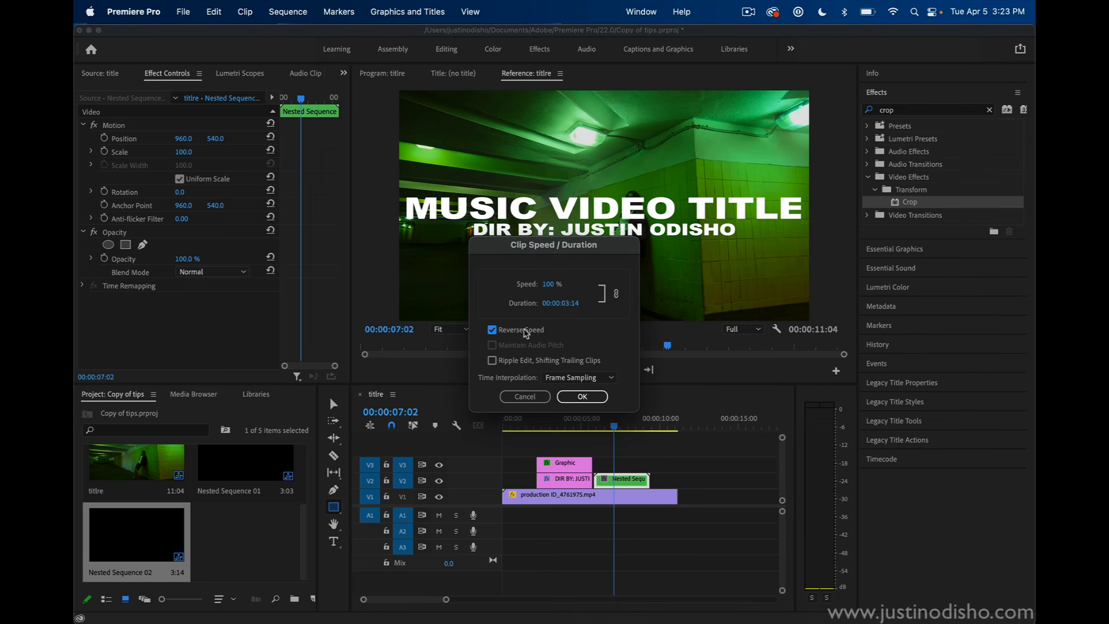
{"action": "left_click", "coordinate": [586, 396]}
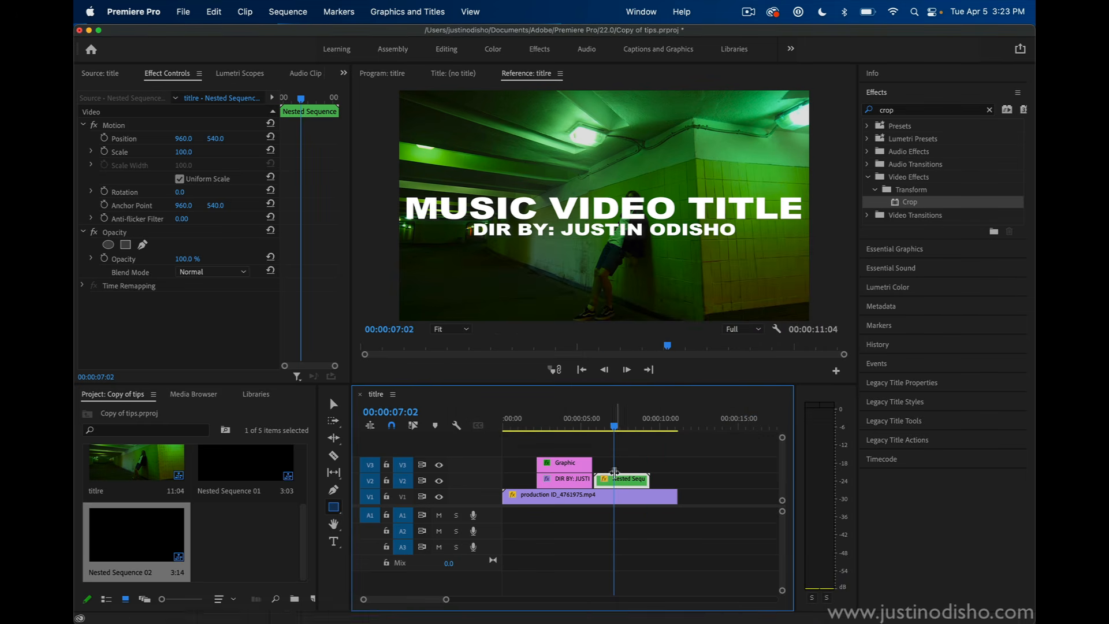
{"action": "left_click_drag", "start_coordinate": [599, 428], "coordinate": [628, 430]}
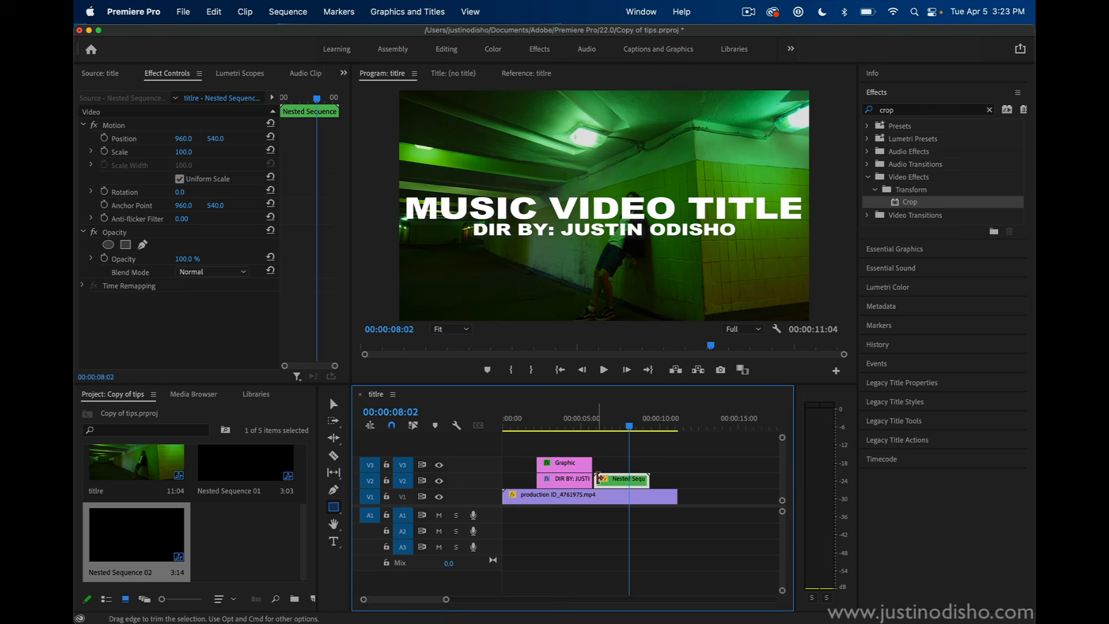
Trim the held opening off the reversed nested sequence so it directly follows the title clips, and play the edit from 00:00:01:18.
{"action": "left_click_drag", "start_coordinate": [598, 478], "coordinate": [622, 483]}
{"action": "left_click", "coordinate": [530, 425]}
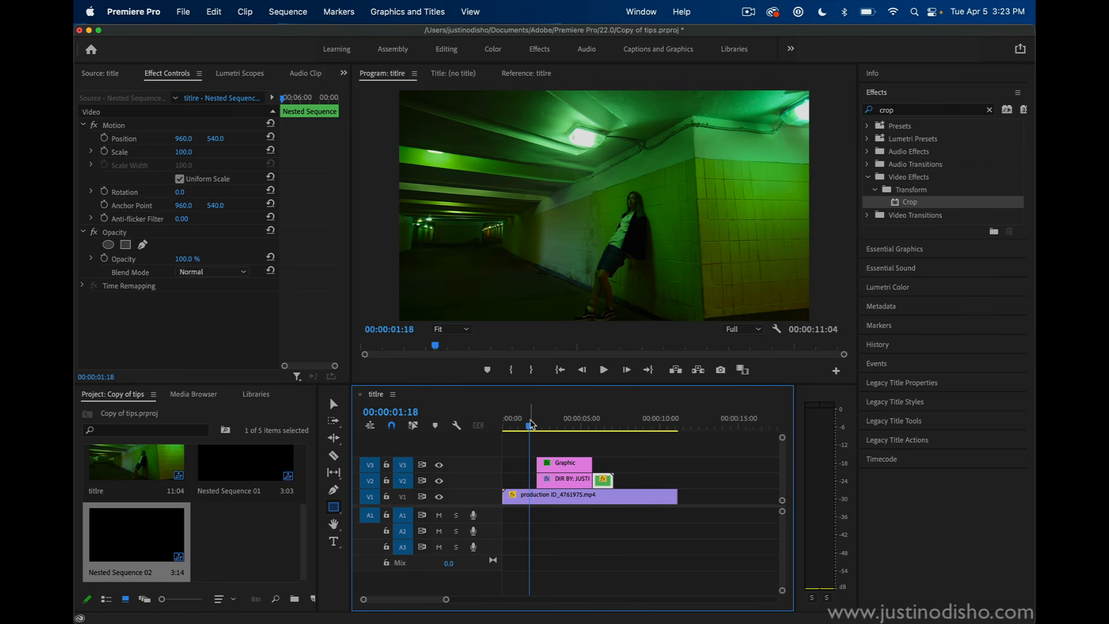
{"action": "key", "text": "space"}
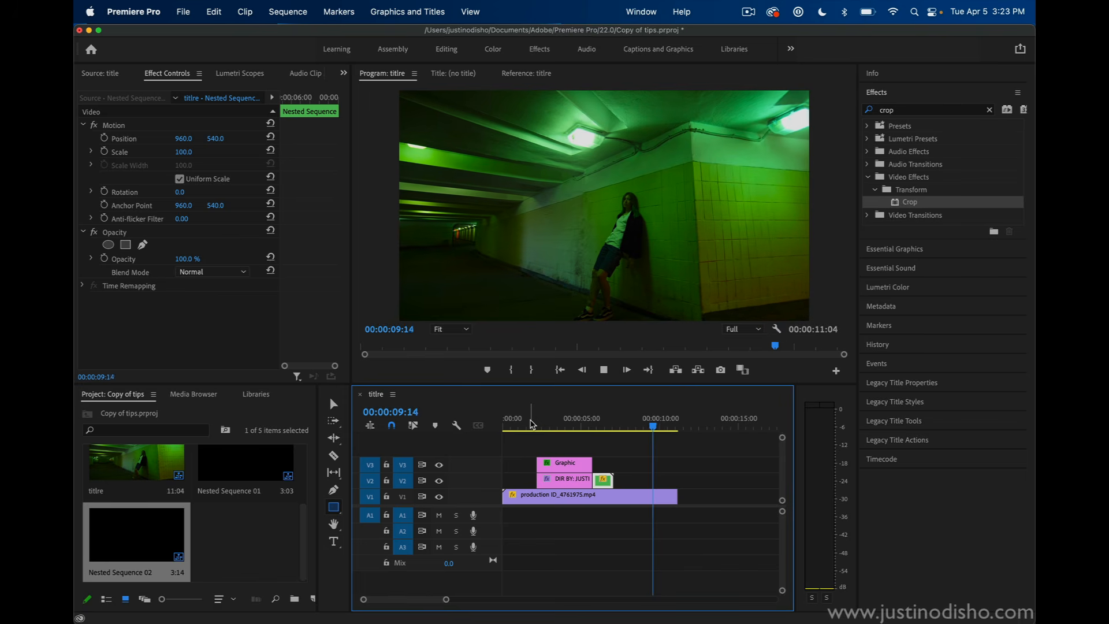
{"action": "key", "text": "space"}
Replay the title animation from just before the title clips to check the reveal and the reversed exit.
{"action": "left_click", "coordinate": [531, 424]}
{"action": "key", "text": "space"}
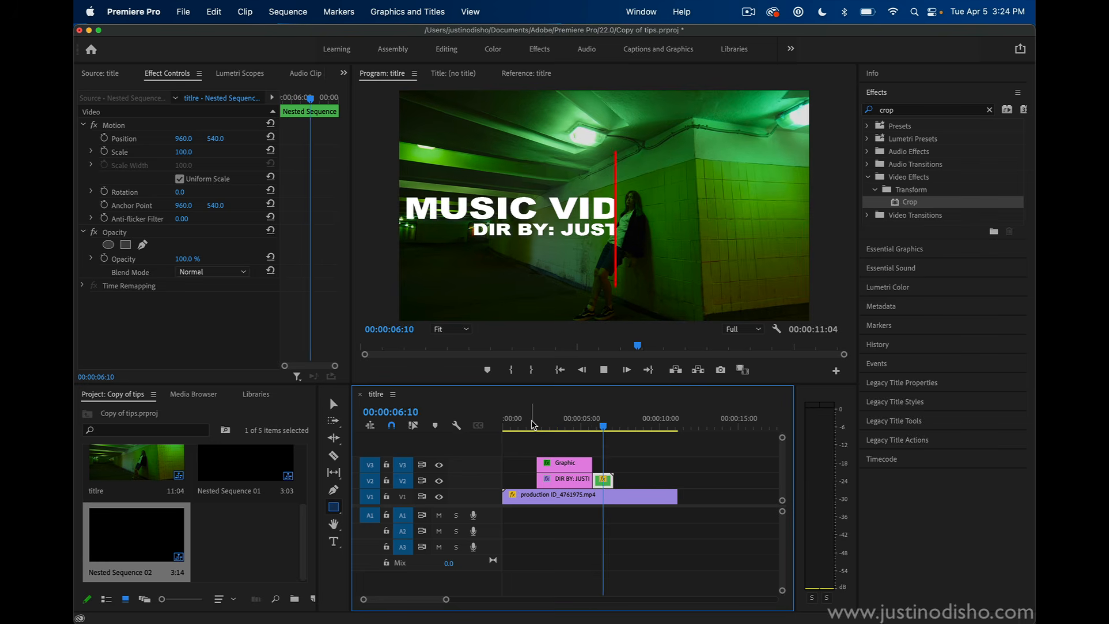
{"action": "key", "text": "space"}
{"action": "left_click", "coordinate": [537, 422]}
{"action": "key", "text": "space"}
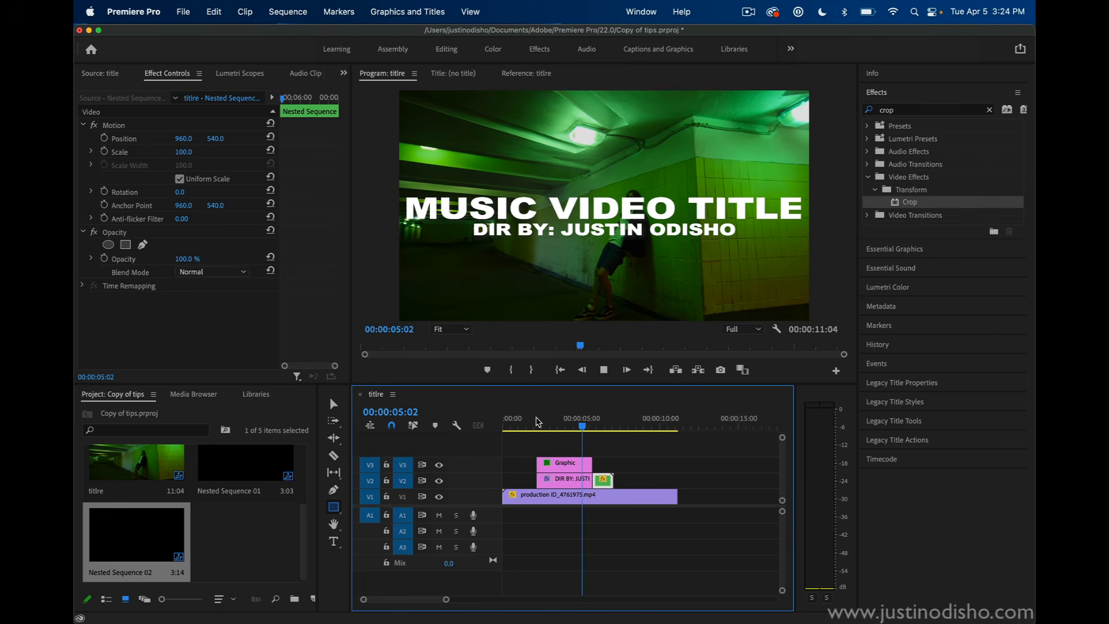
{"action": "key", "text": "space"}
Replay the red bar's title reveal several times from the start of the title clips at 00:00:02:04 to check its timing.
{"action": "left_click", "coordinate": [554, 416]}
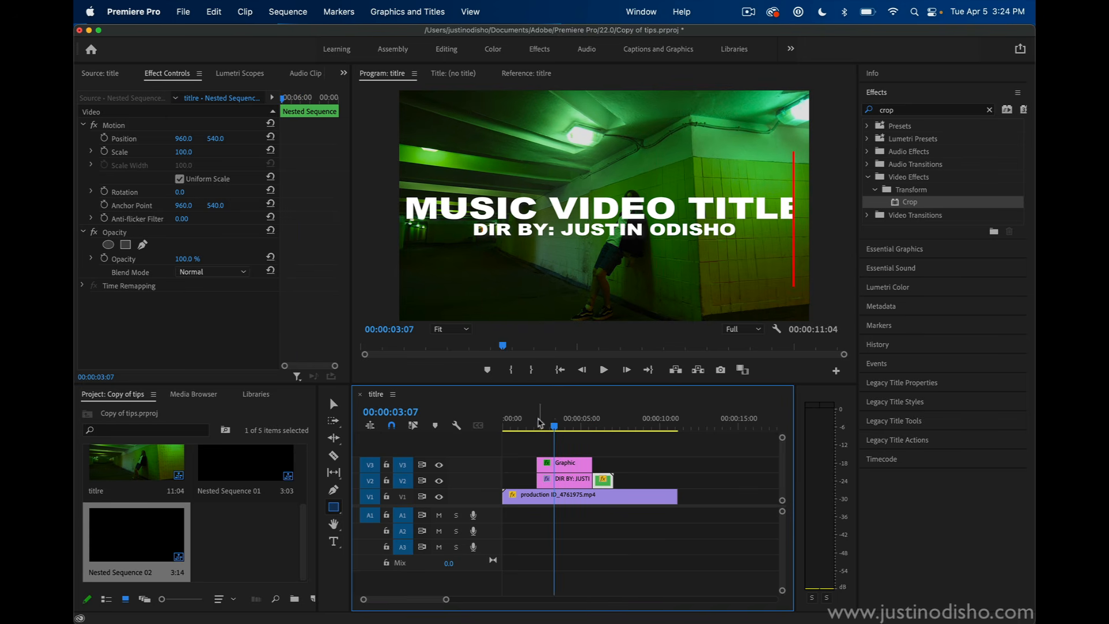
{"action": "left_click", "coordinate": [538, 422]}
{"action": "key", "text": "space"}
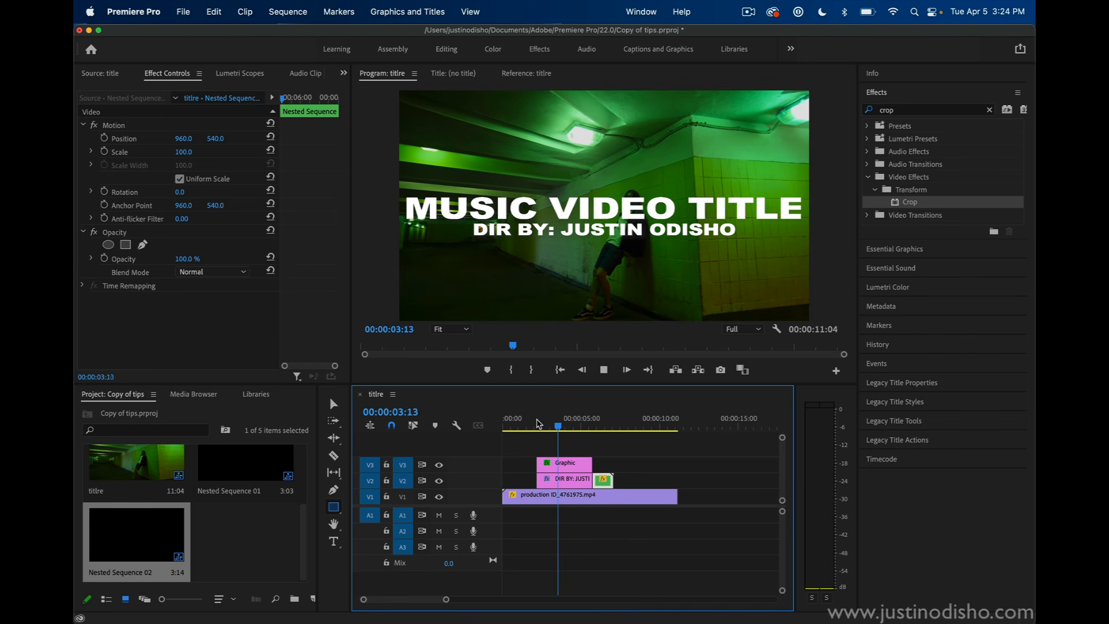
{"action": "key", "text": "space"}
{"action": "left_click", "coordinate": [537, 424]}
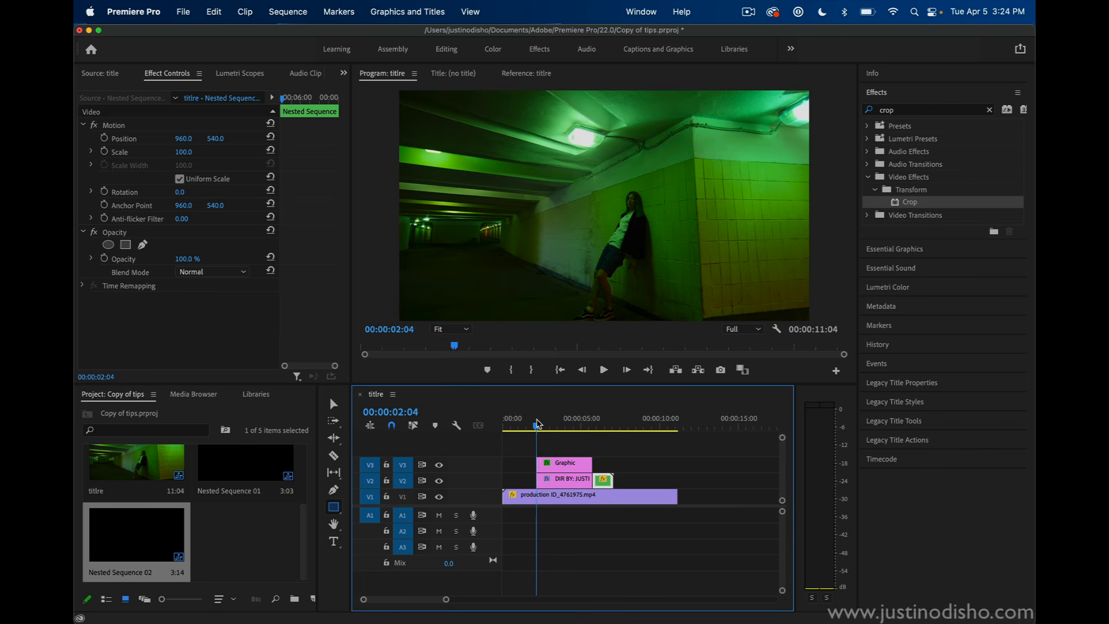
{"action": "key", "text": "space"}
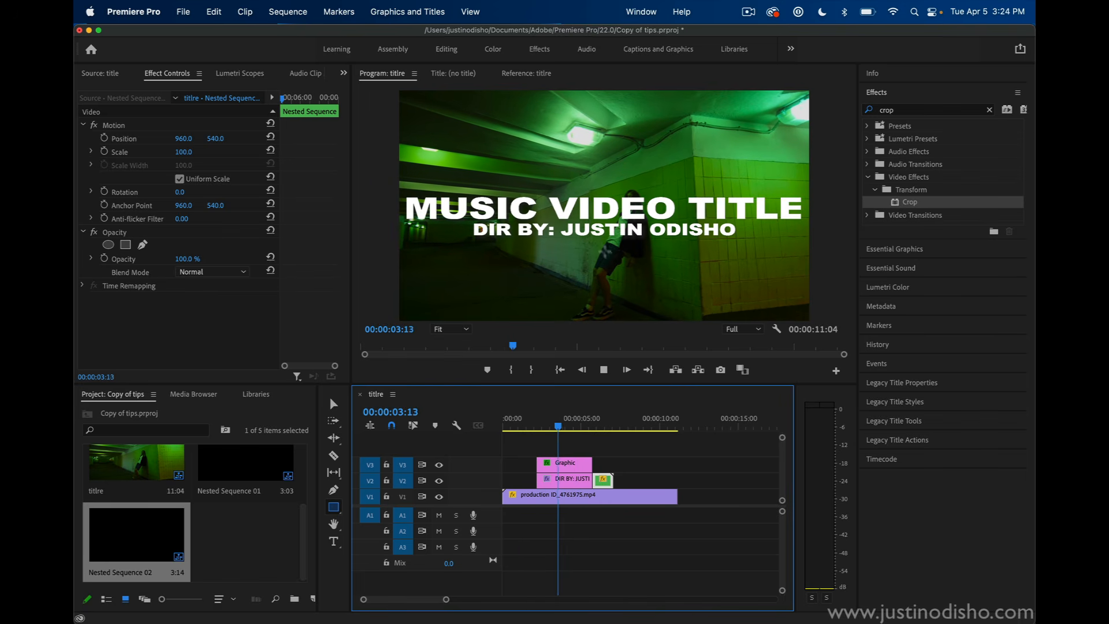
{"action": "key", "text": "space"}
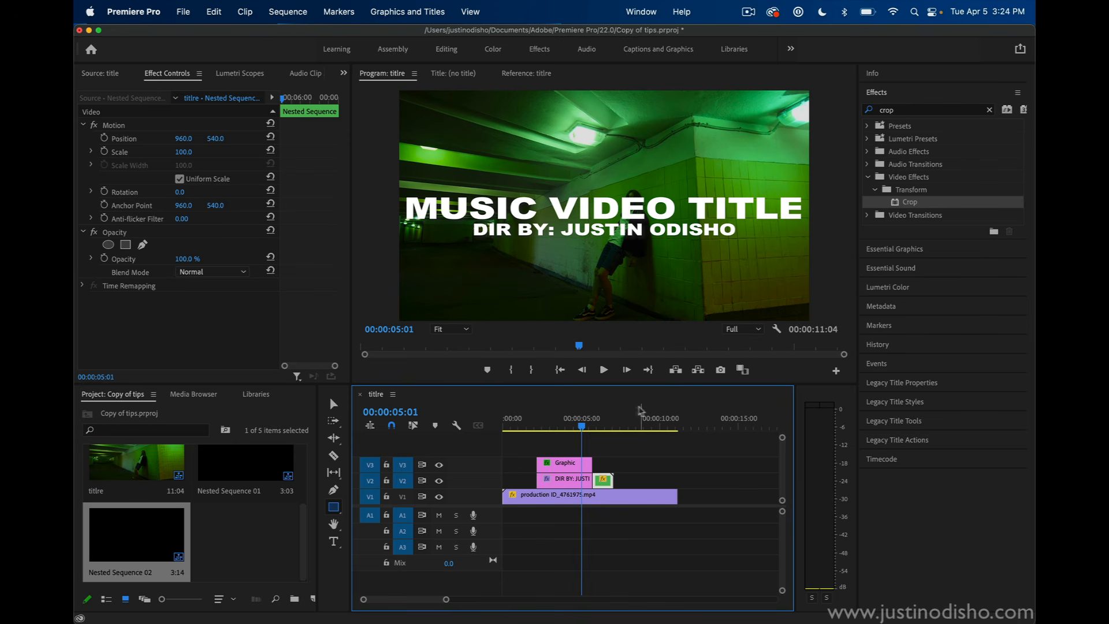
{"action": "left_click", "coordinate": [537, 424]}
{"action": "key", "text": "space"}
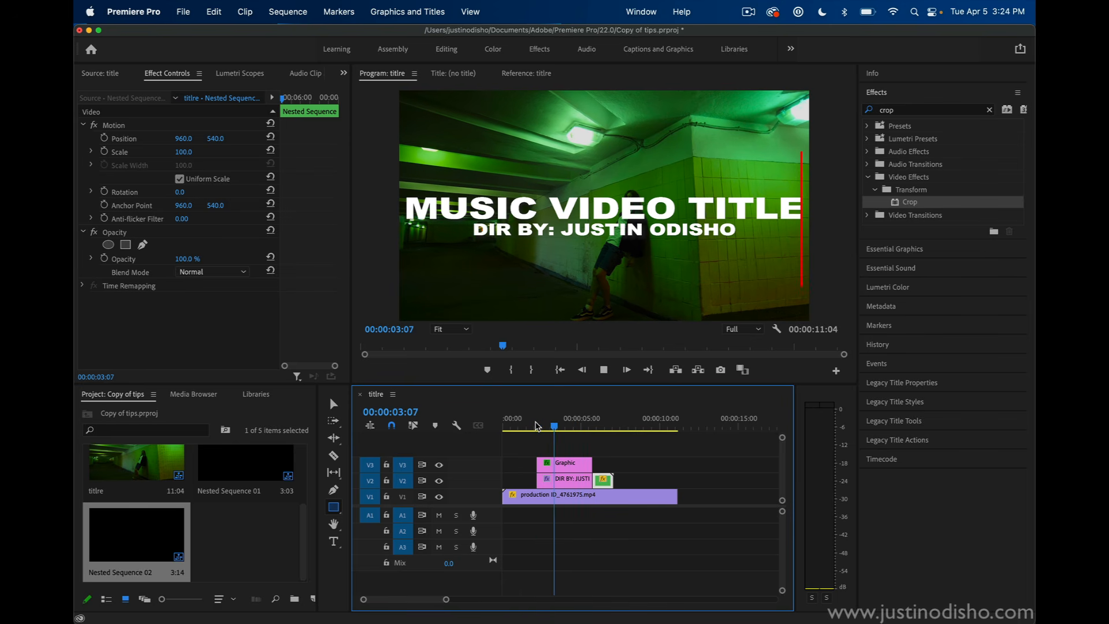
{"action": "key", "text": "space"}
Toggle V3's track output off and on again, and review the reversed exit from 00:00:03:22 and the reveal at 00:00:03:04.
{"action": "left_click", "coordinate": [439, 465]}
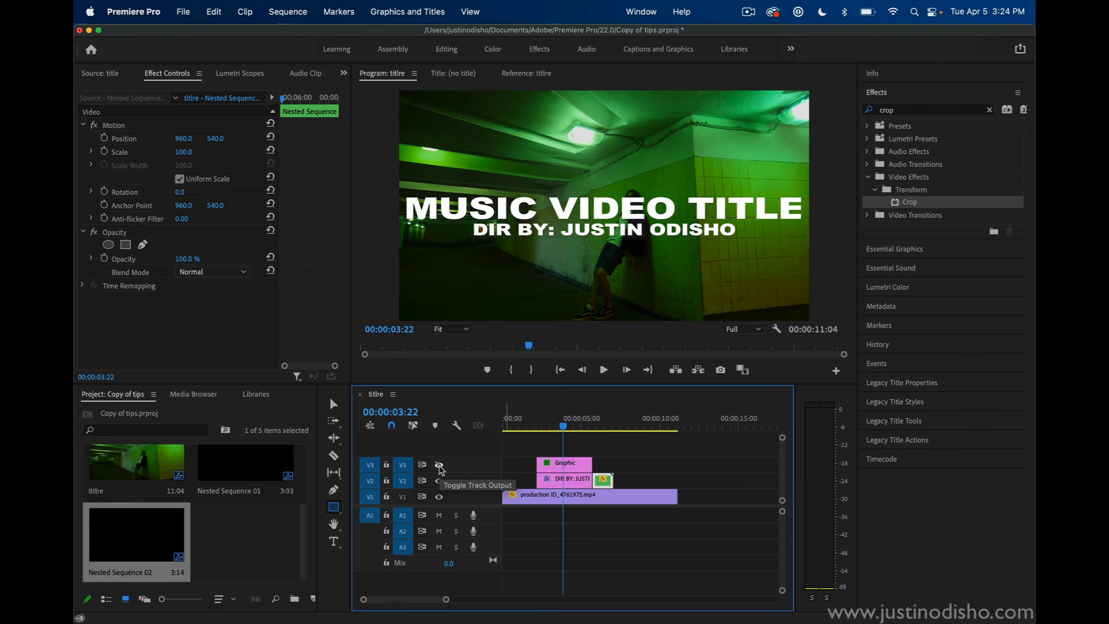
{"action": "left_click", "coordinate": [439, 465]}
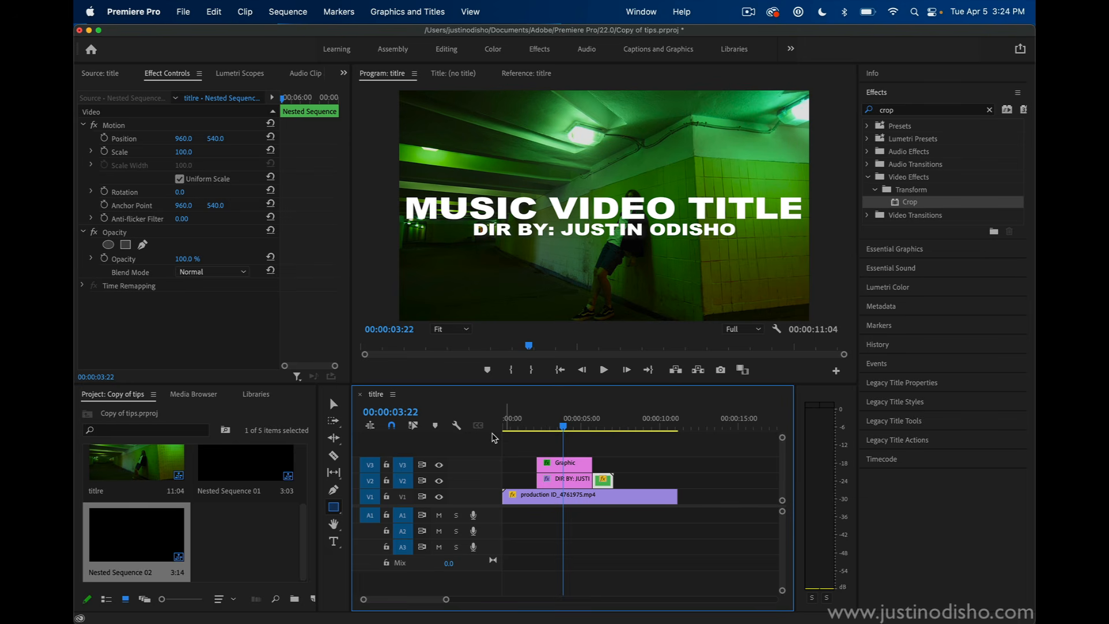
{"action": "key", "text": "space"}
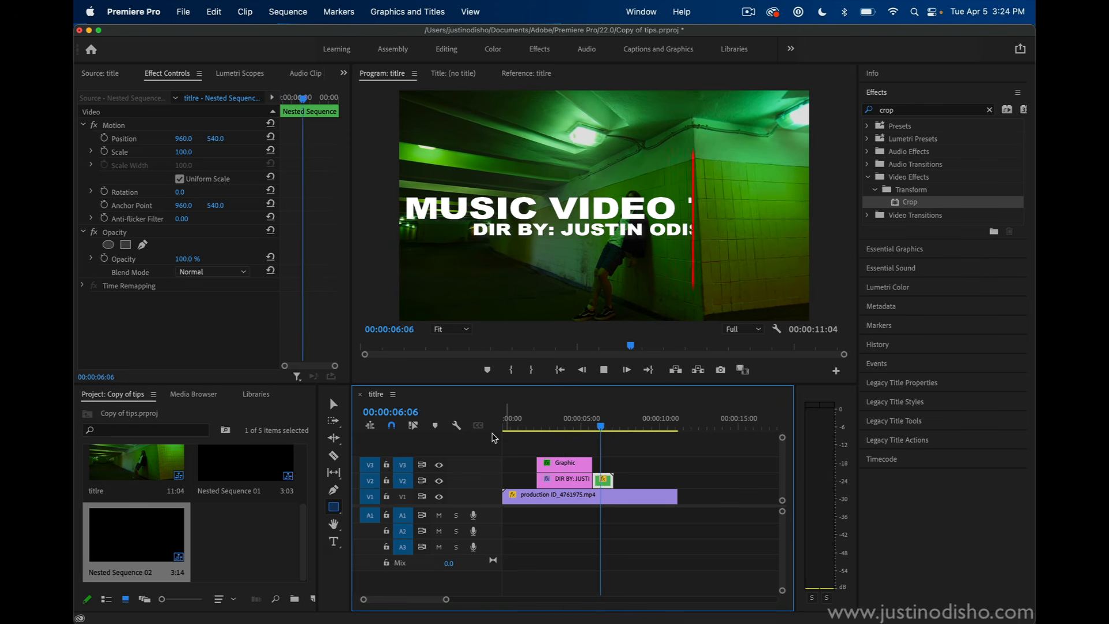
{"action": "key", "text": "space"}
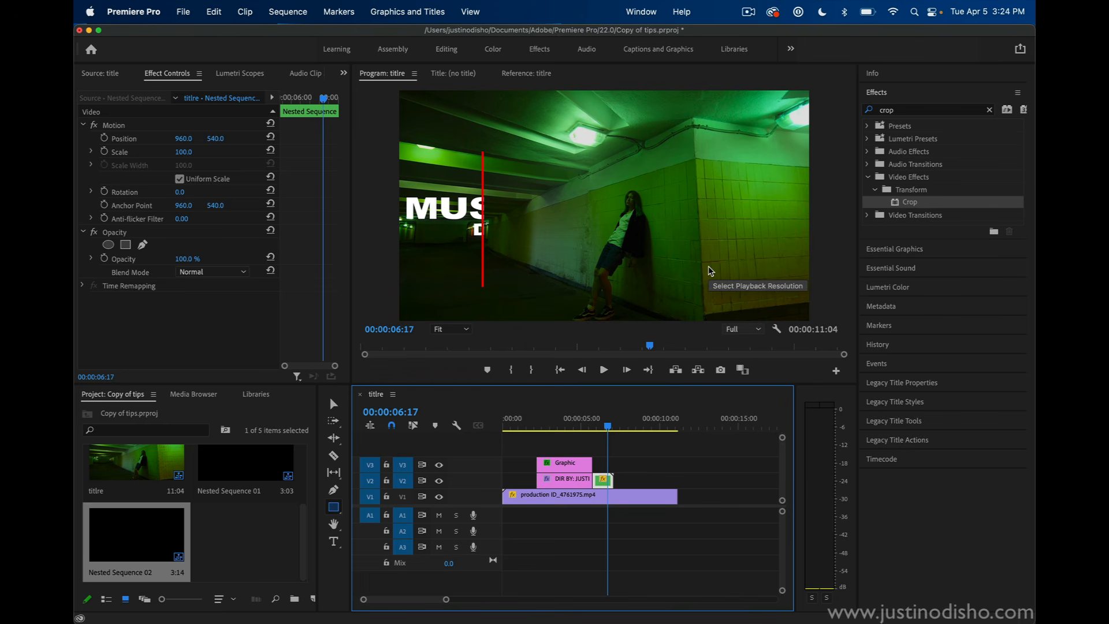
{"action": "left_click", "coordinate": [553, 426]}
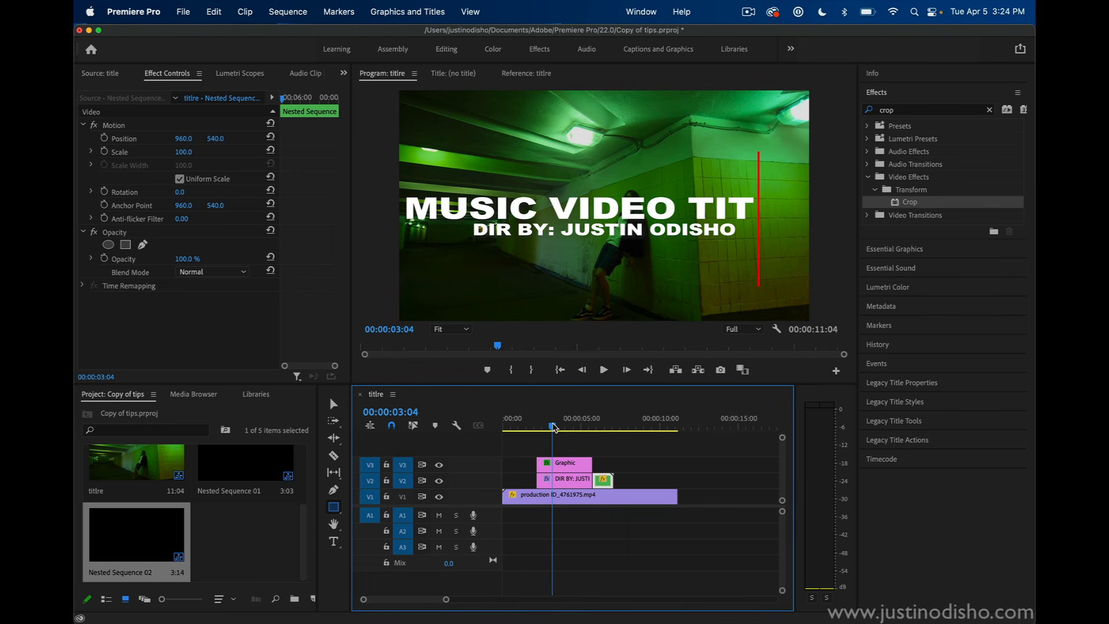